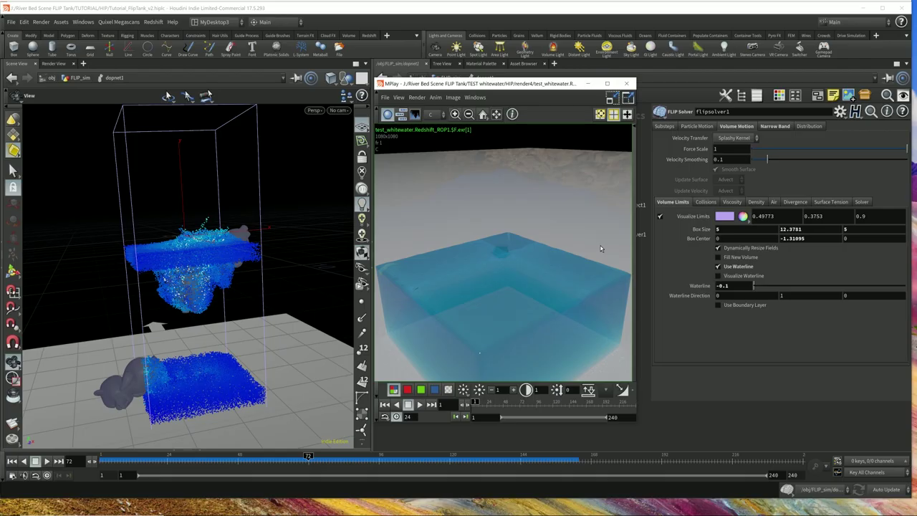
Step: Play the test whitewater render in MPlay, minimize it, and move the simulation to frame 124
key("Up")
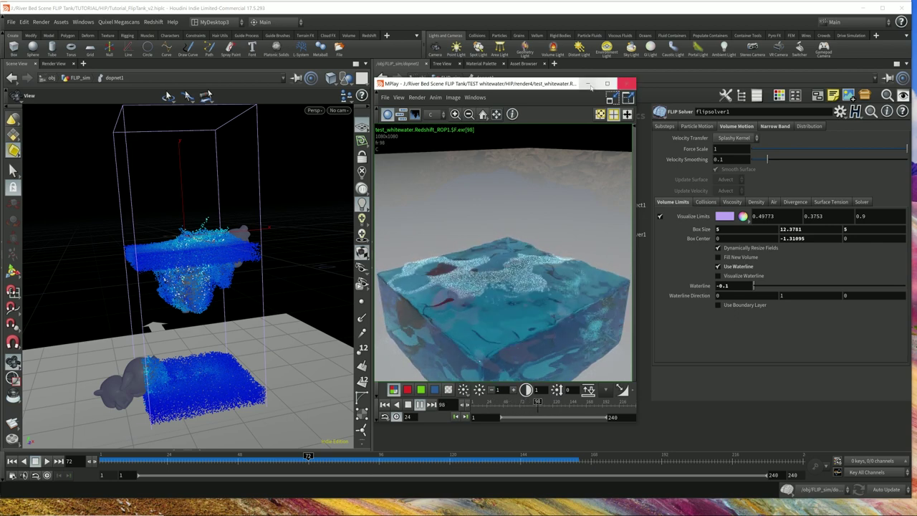
left_click(588, 83)
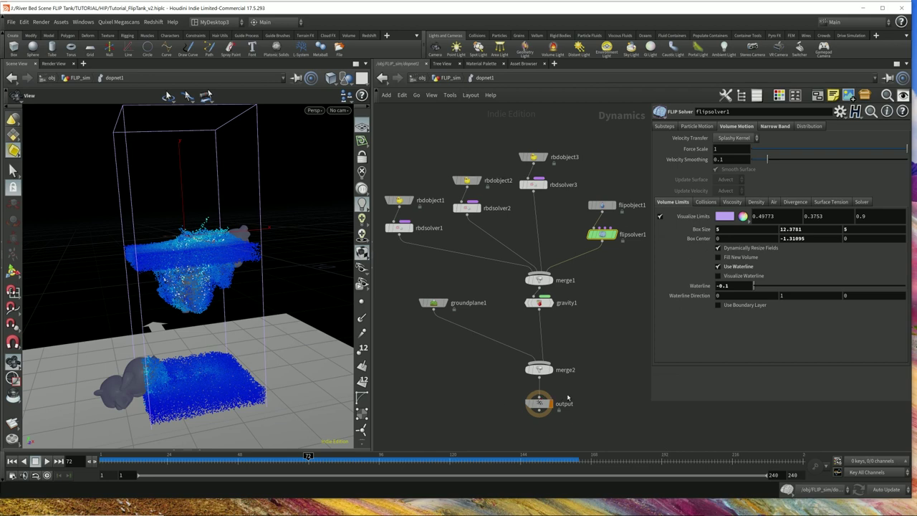
left_click_drag(114, 458, 461, 457)
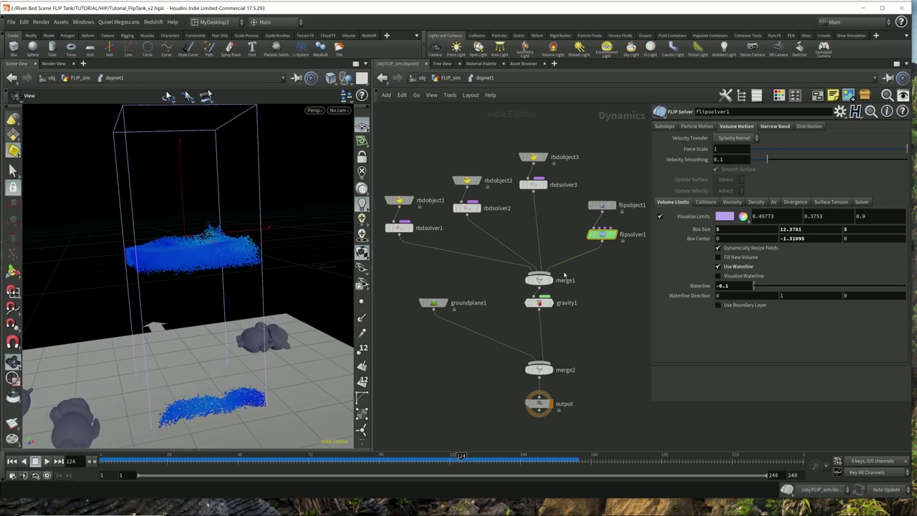
Step: Go up to the FLIP_sim network, display dopnet1, and move the timeline to frame 83
left_click(447, 78)
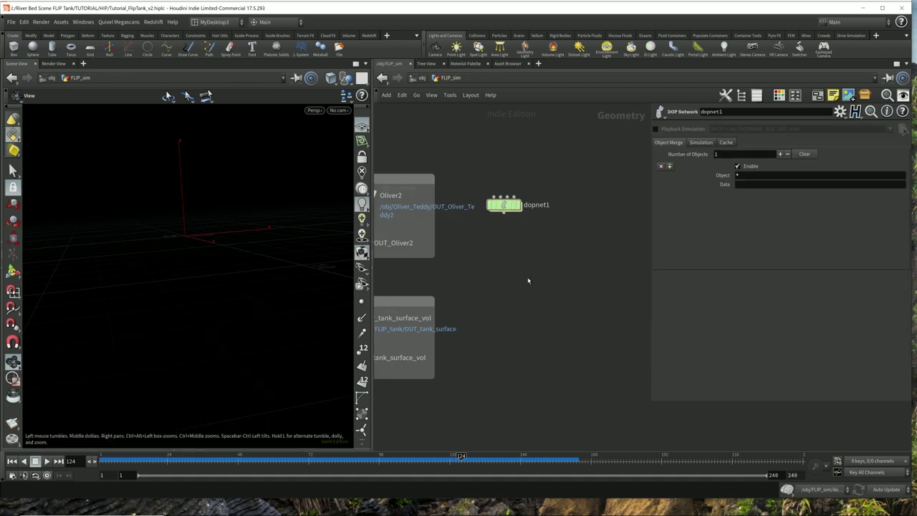
left_click(521, 206)
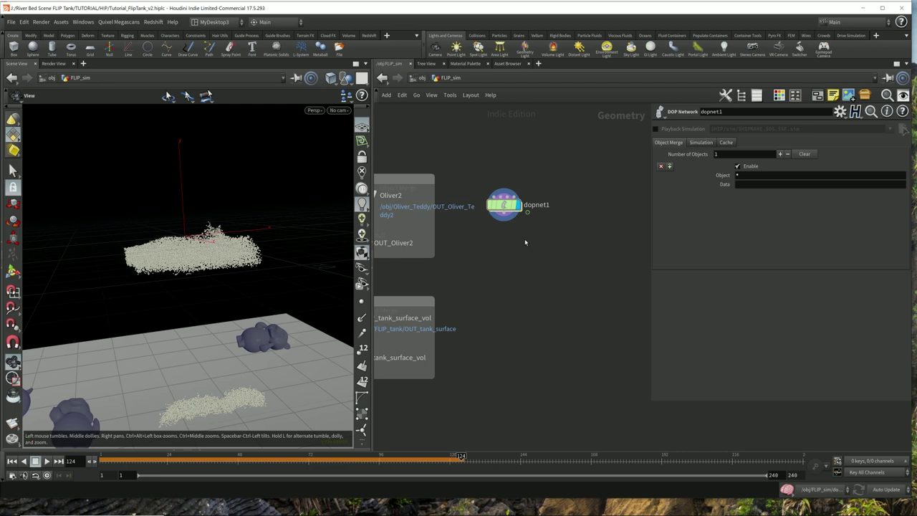
left_click_drag(461, 459, 341, 460)
Step: Show the render view and add a Redshift (Render) node setup in the out network
left_click(54, 64)
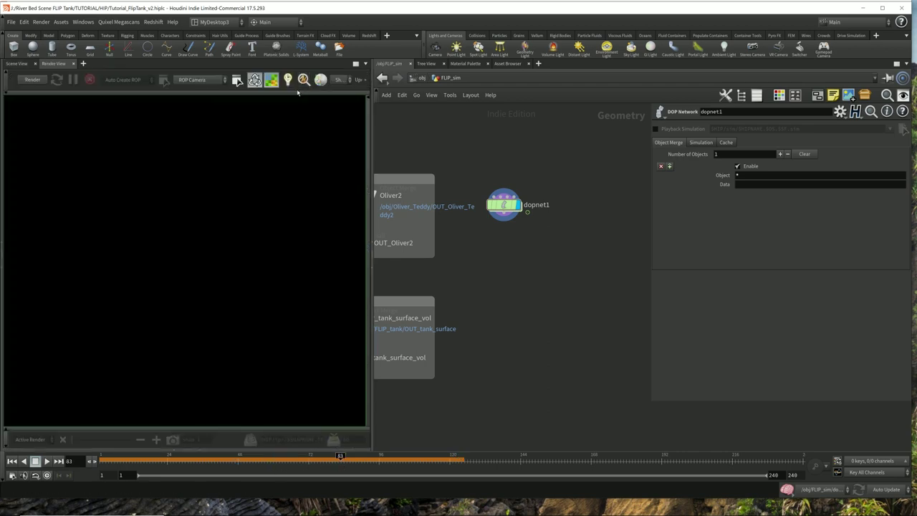
left_click(200, 81)
left_click(422, 78)
left_click(456, 79)
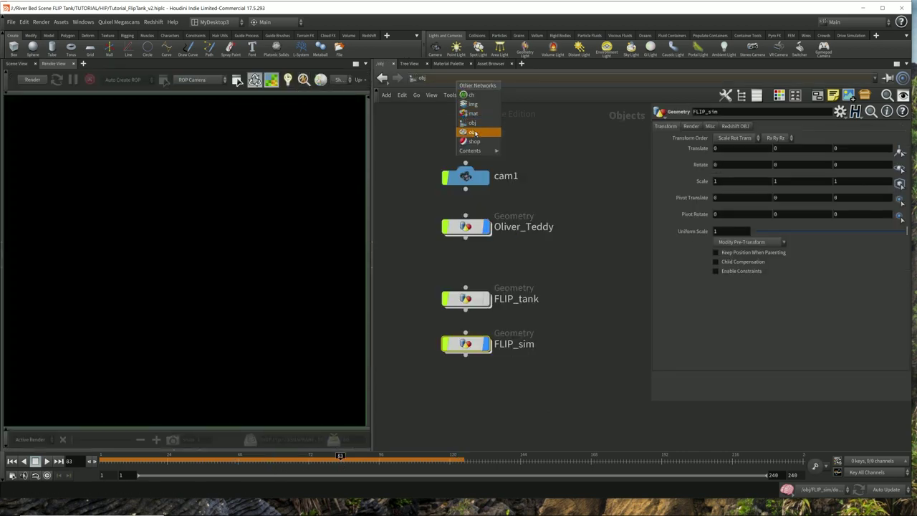
left_click(474, 133)
key("Tab")
mouse_move(488, 352)
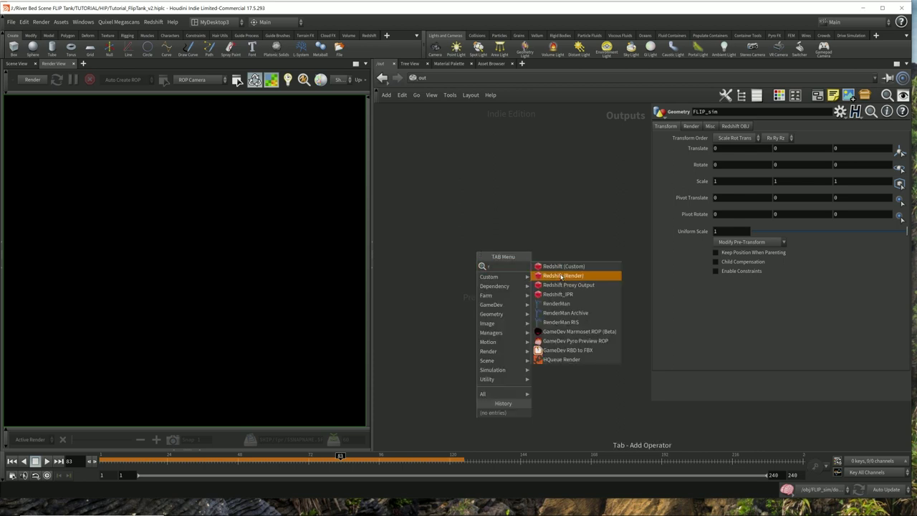
left_click(562, 277)
middle_click_drag(622, 387, 427, 221)
left_click_drag(542, 265, 462, 275)
middle_click_drag(494, 237, 519, 287)
Step: Turn off IPR Progressive Rendering in the IPR settings of Redshift_ROP1
left_click(488, 270)
left_click(822, 187)
left_click(732, 270)
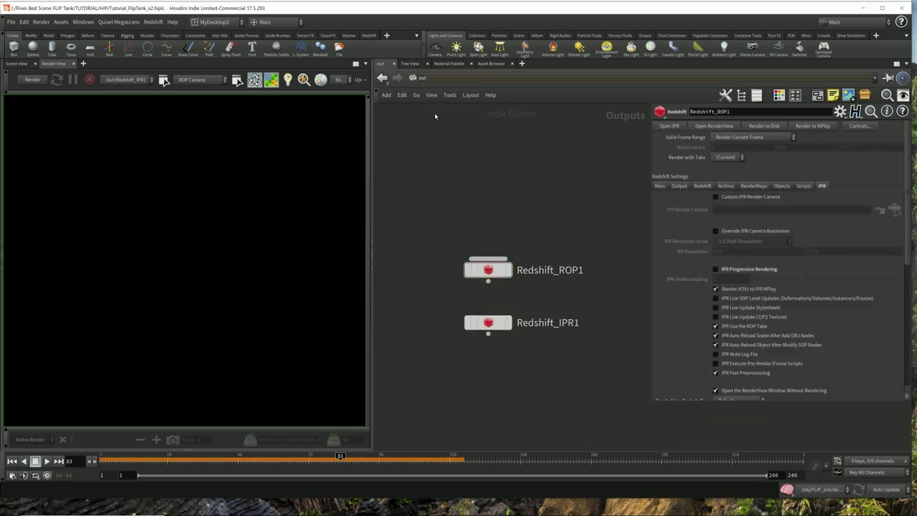
Step: Return to the object network and set cam1's resolution to the 640x480 preset
left_click(382, 78)
left_click(466, 176)
left_click(712, 127)
left_click(897, 148)
left_click(873, 156)
Step: Open FLIP_sim and set the render view's camera to /obj/cam1
double_click(467, 344)
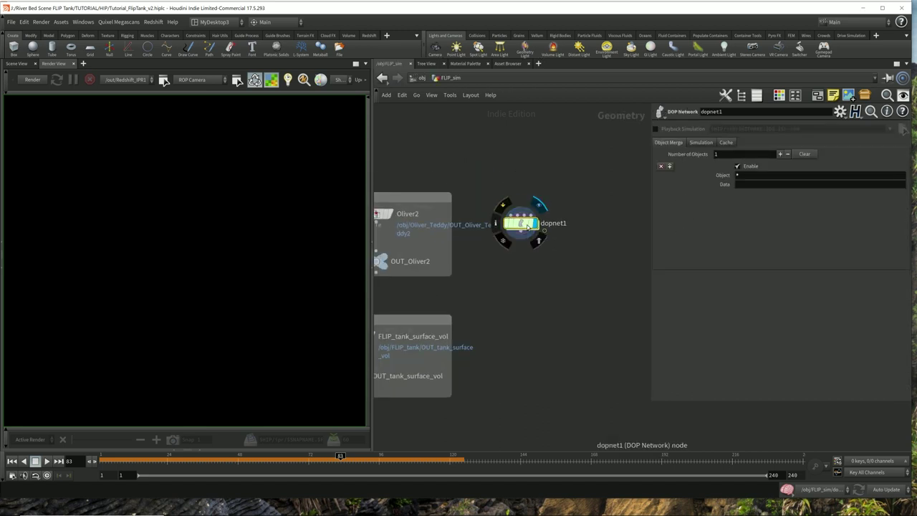
left_click(192, 80)
left_click(192, 103)
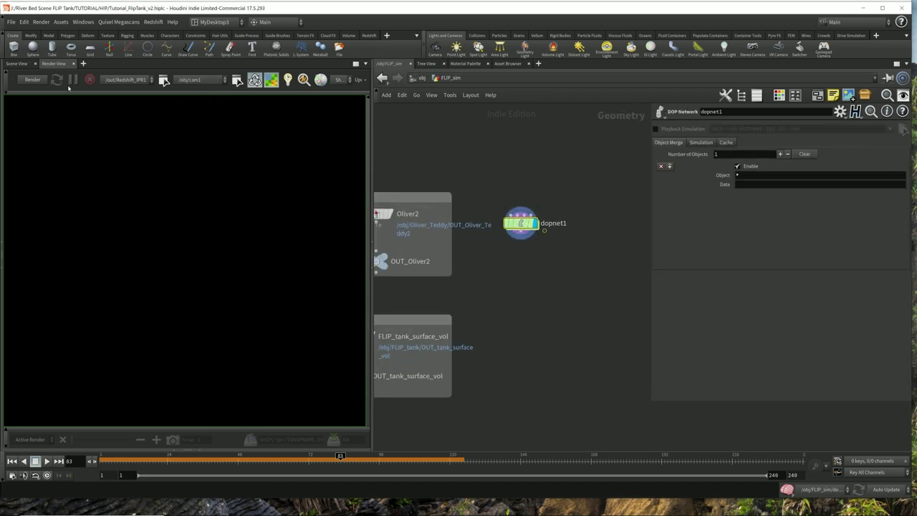
Step: Add a Redshift dome light at the object level and lay out the nodes
left_click(423, 78)
left_click(369, 35)
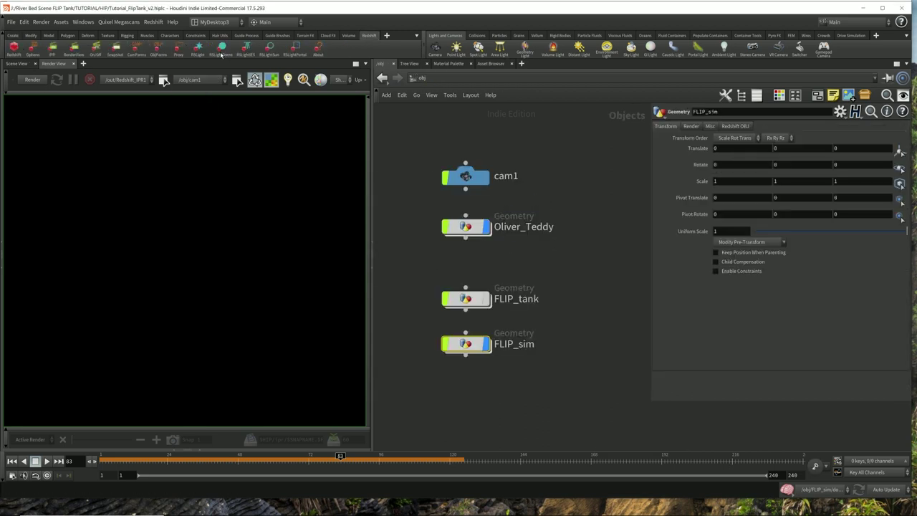
left_click(220, 52)
middle_click_drag(598, 296, 524, 253)
key("l")
Step: Look through cam1 in the scene viewport, deselect all objects, and start the Redshift IPR render
left_click(16, 63)
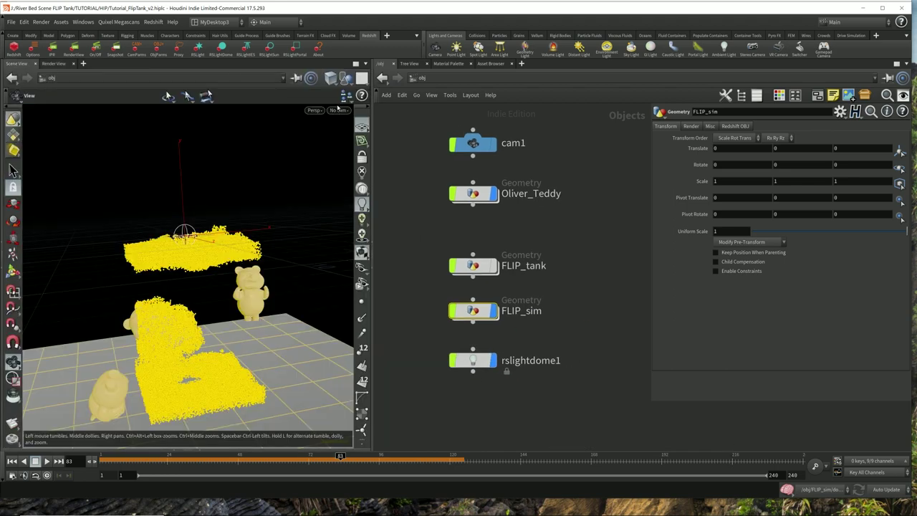
left_click(338, 110)
left_click(358, 150)
left_click(608, 246)
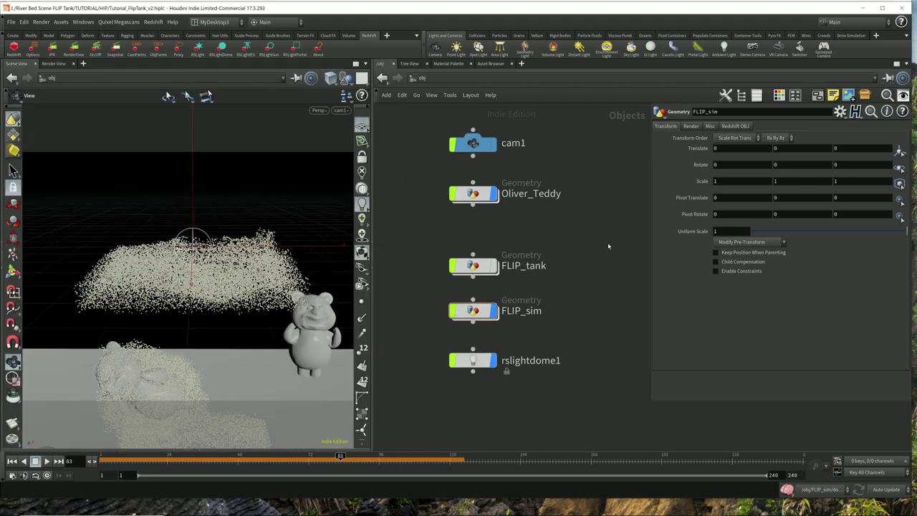
left_click(53, 63)
left_click(43, 81)
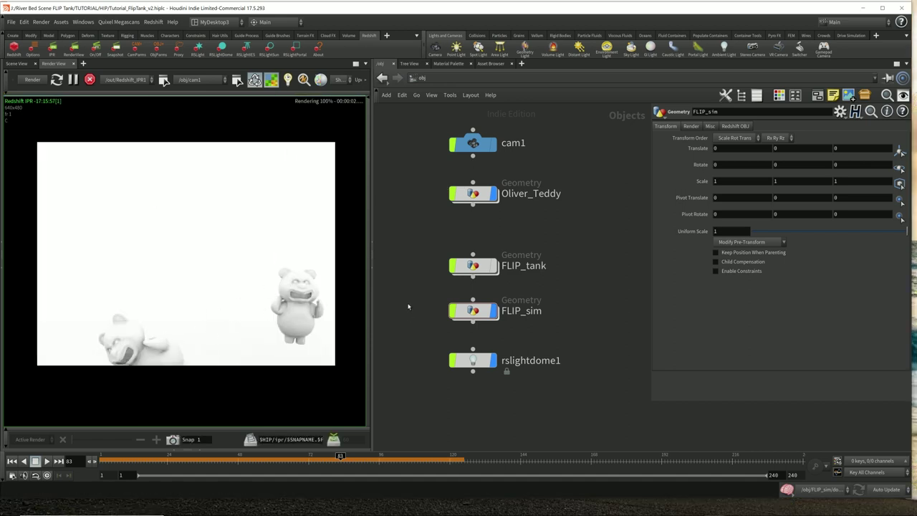
Step: Inside the FLIP_sim network, add a Dop Import node below dopnet1
mouse_move(481, 316)
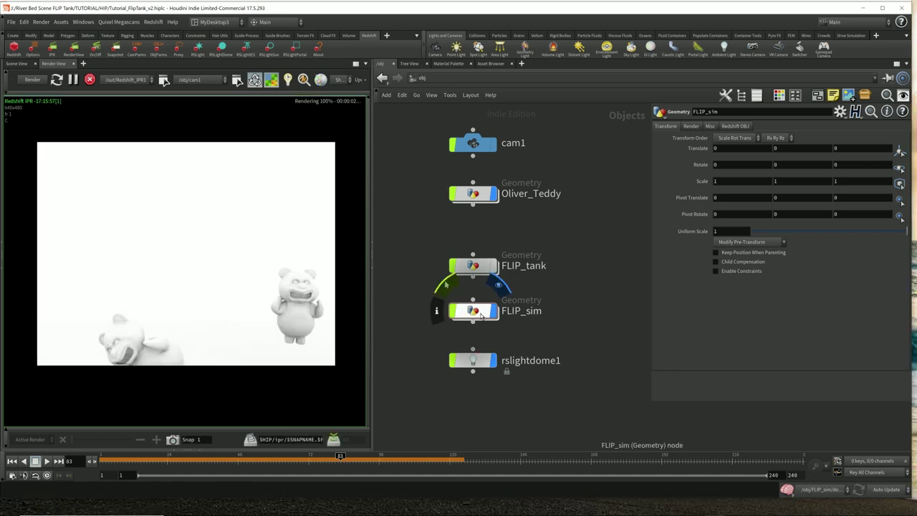
double_click(480, 316)
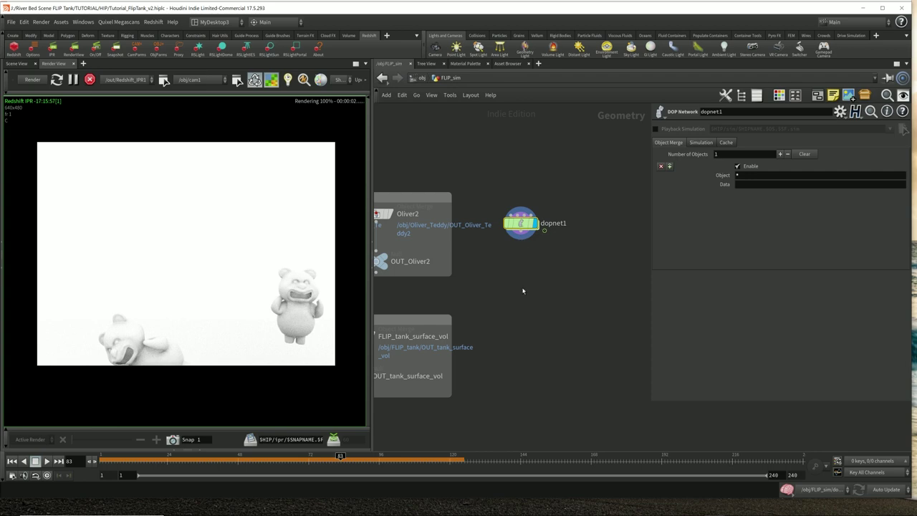
key("Tab")
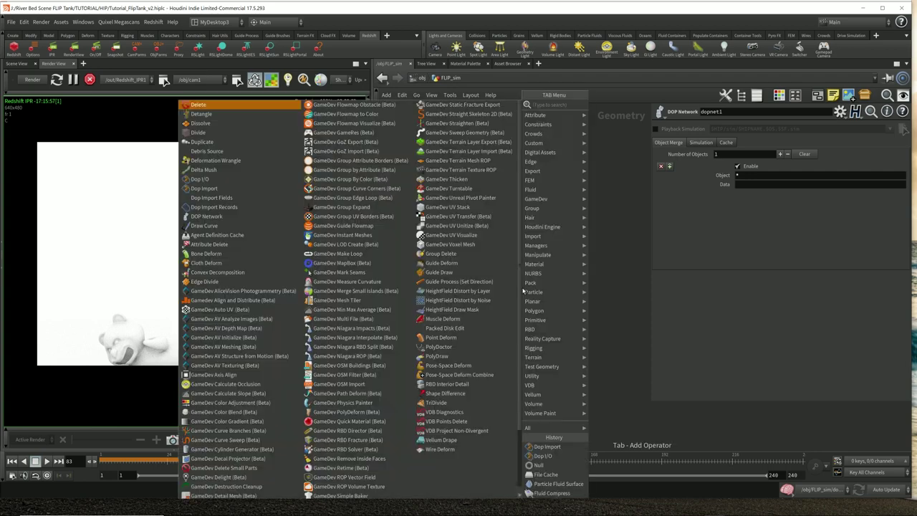
type("dop")
key("Down")
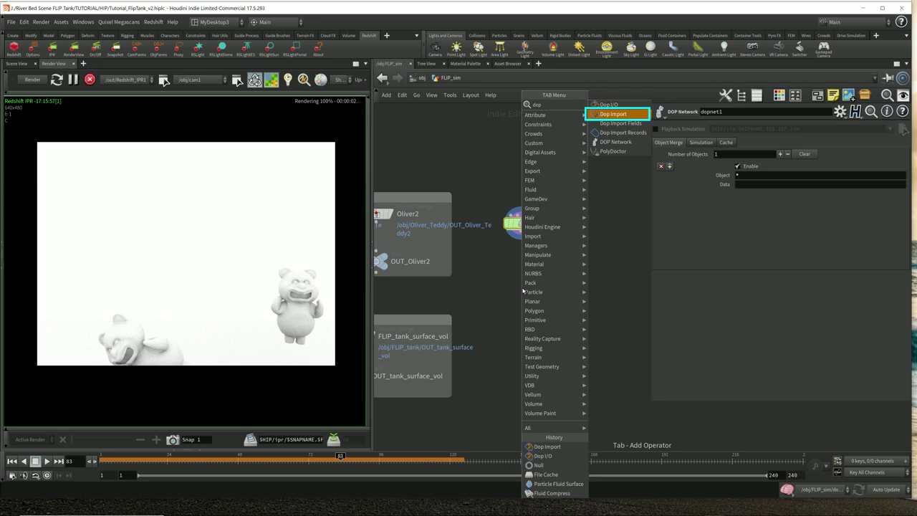
key("Return")
left_click(523, 290)
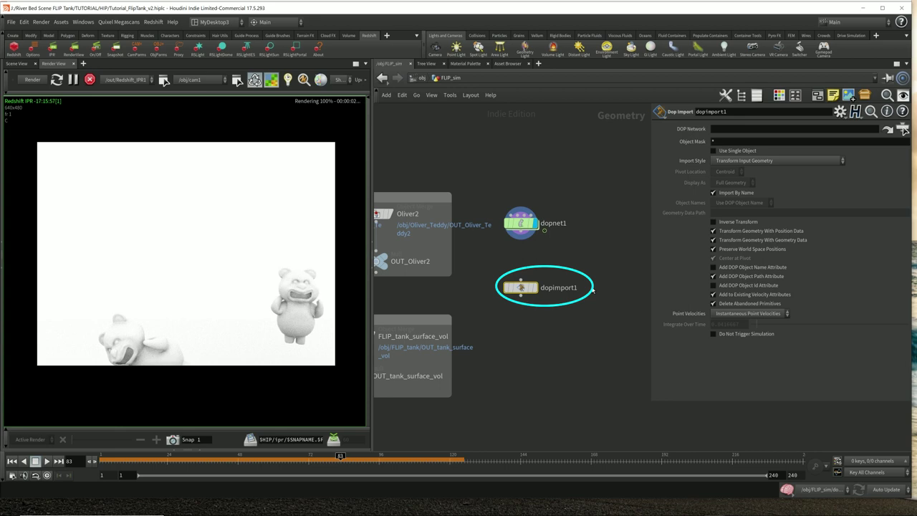
Step: Browse the DOP node types and add a Dop I/O node beside dopimport1
key("Tab")
type("dop")
key("Down")
key("Down")
key("Down")
key("Down")
key("Down")
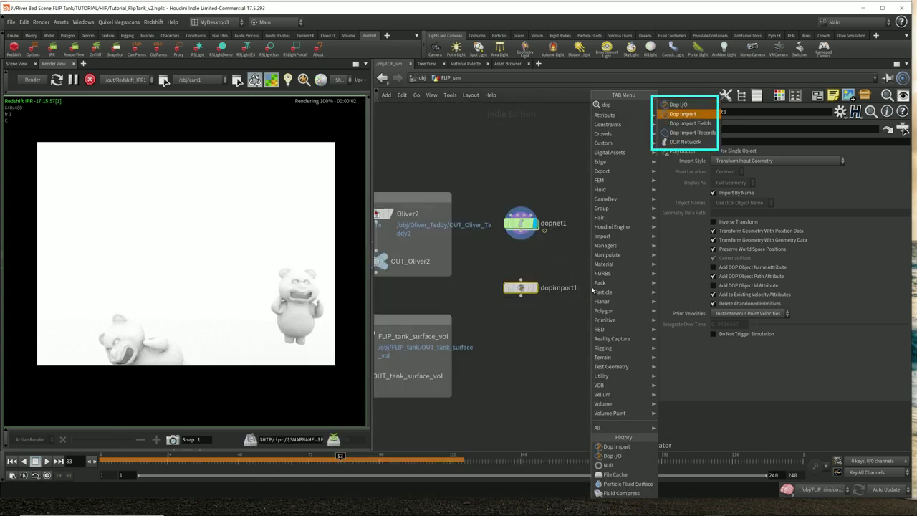
key("Up")
key("Up")
key("Up")
key("Up")
key("Up")
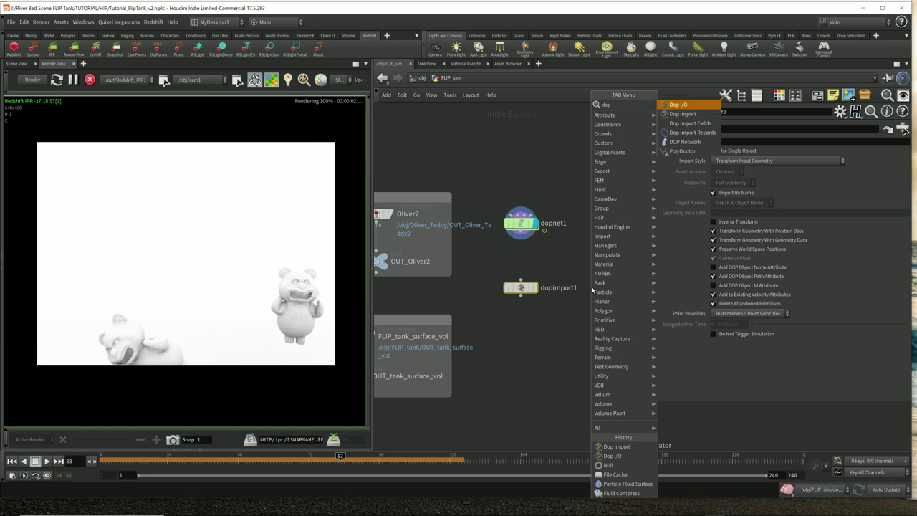
key("Return")
left_click(599, 288)
Step: Compare the settings of dopimport1 and dopio1, then delete the dopimport1 node
left_click_drag(430, 302, 489, 258)
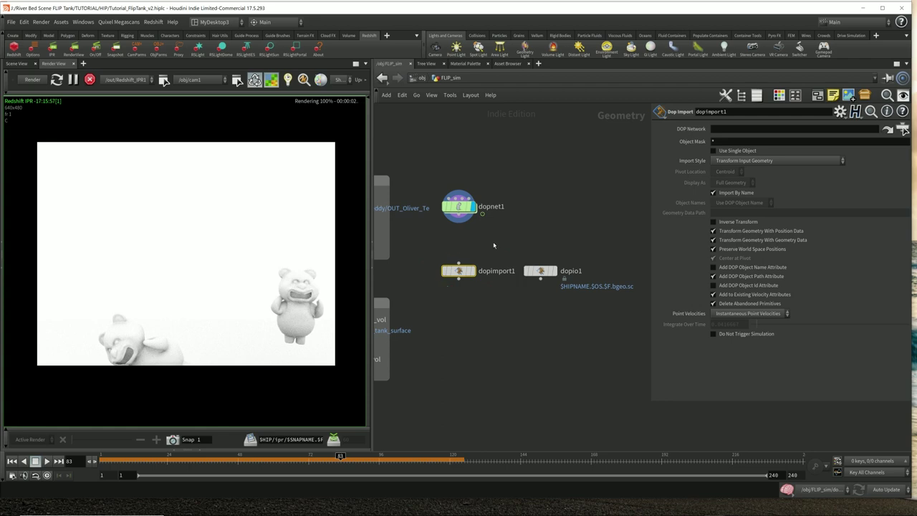
left_click_drag(519, 235, 577, 303)
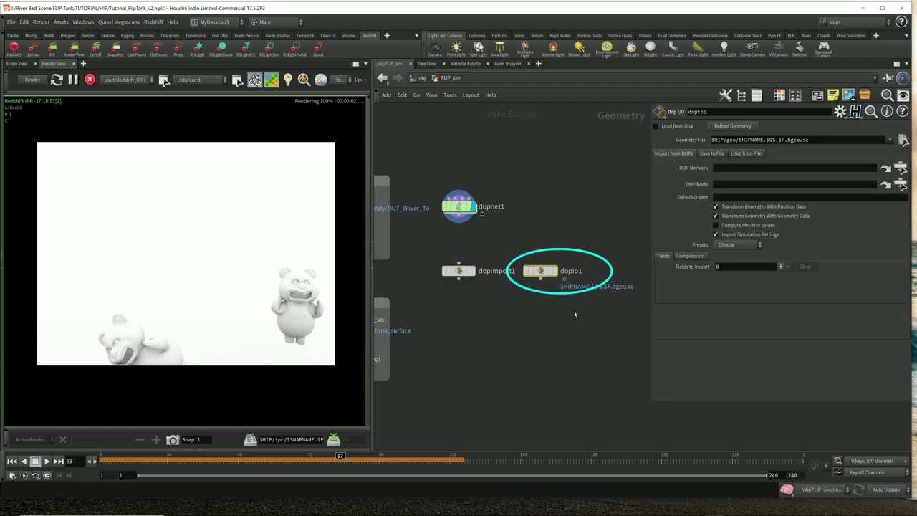
left_click_drag(432, 299, 487, 249)
key("Delete")
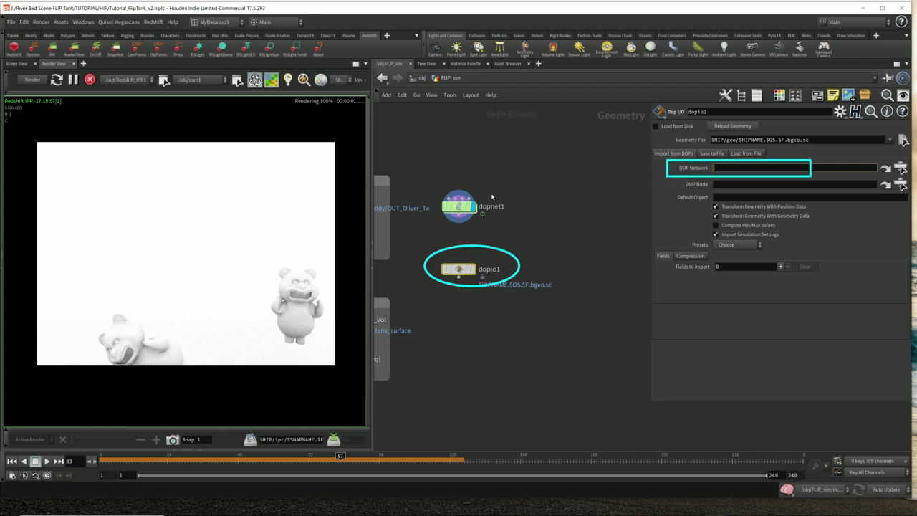
Step: In dopio1, set DOP Network to ../dopnet1 and DOP Node to /obj/FLIP_sim/dopnet1/flipobject1
left_click_drag(462, 206, 744, 170)
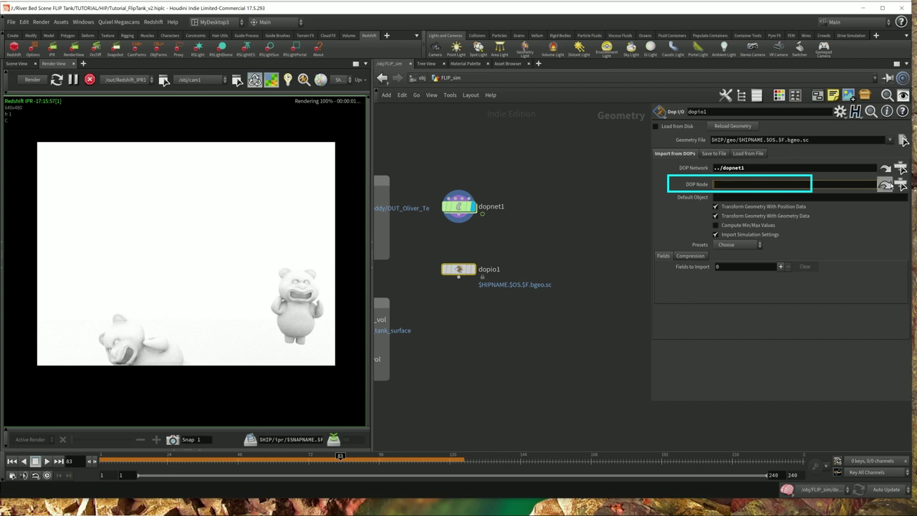
left_click(901, 184)
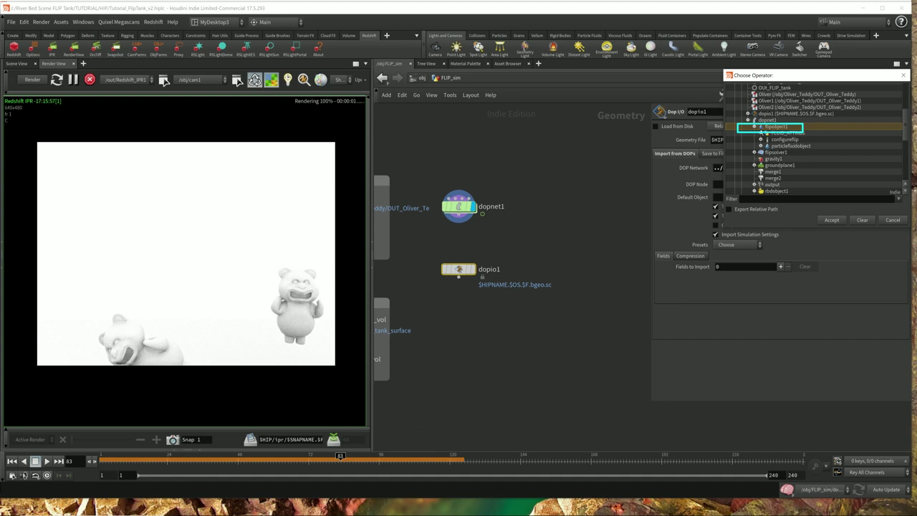
scroll(770, 143, "up", 5)
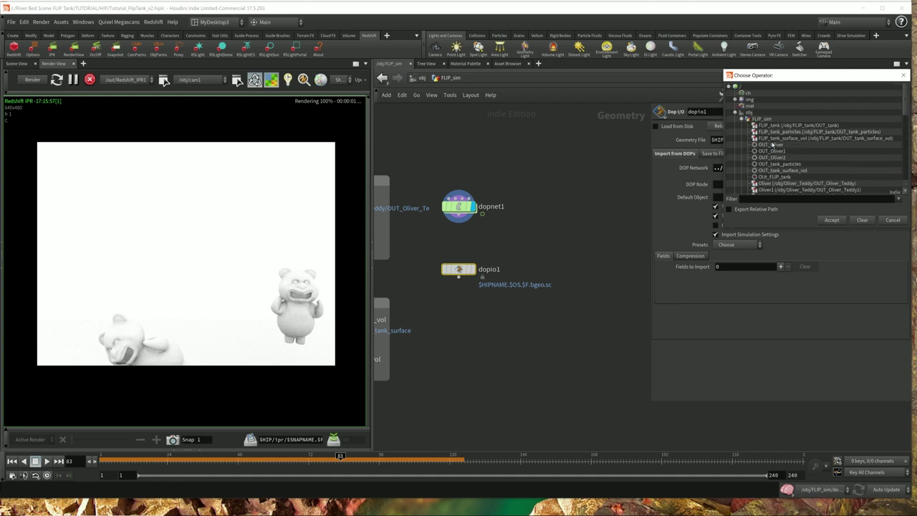
left_click_drag(787, 75, 683, 217)
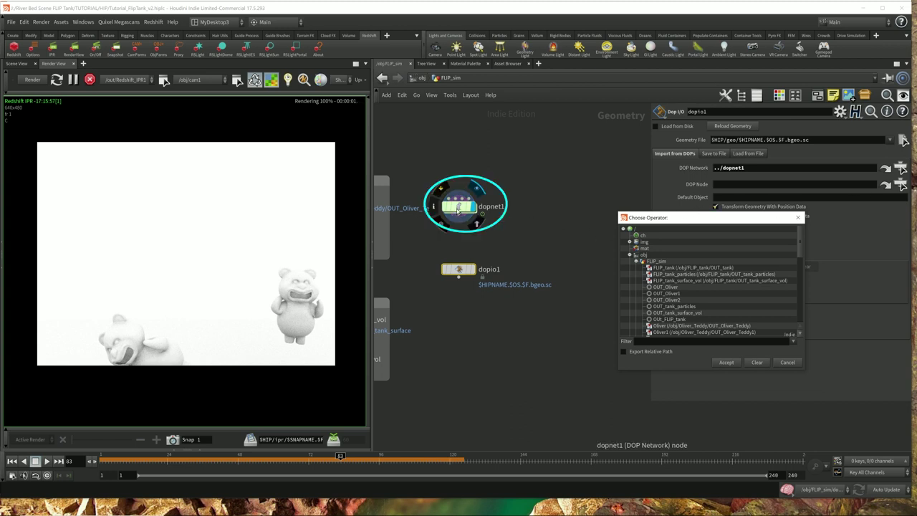
left_click(654, 261)
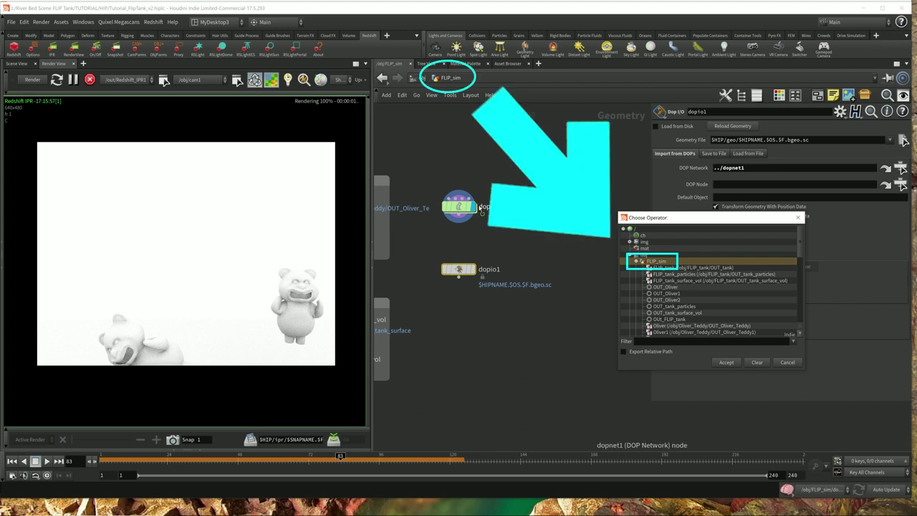
scroll(688, 301, "down", 3)
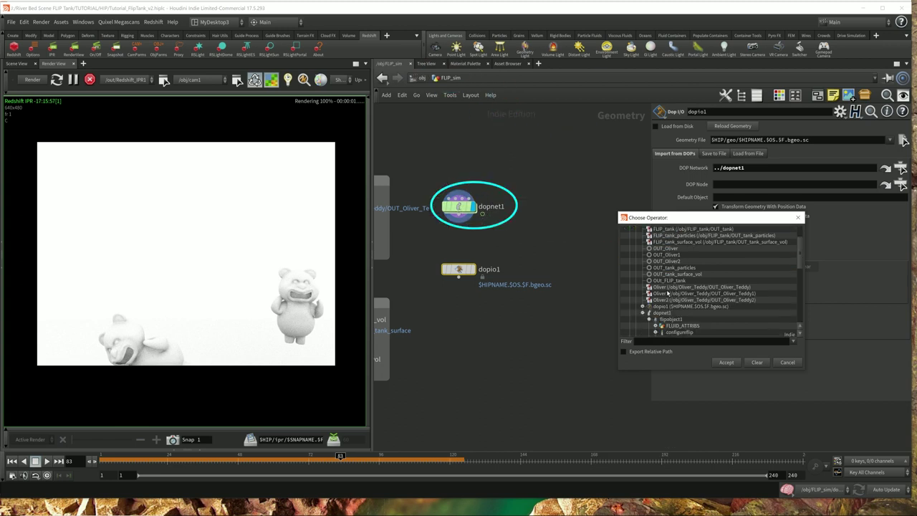
left_click(660, 294)
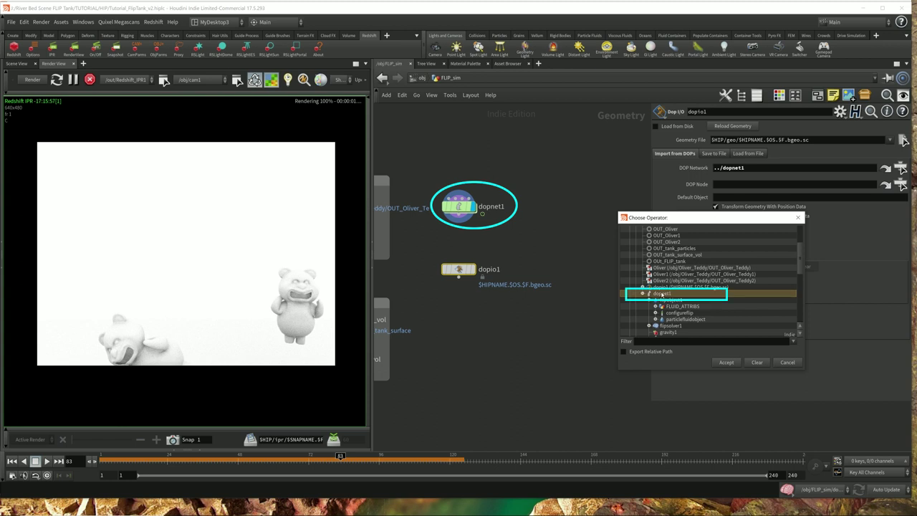
left_click(666, 301)
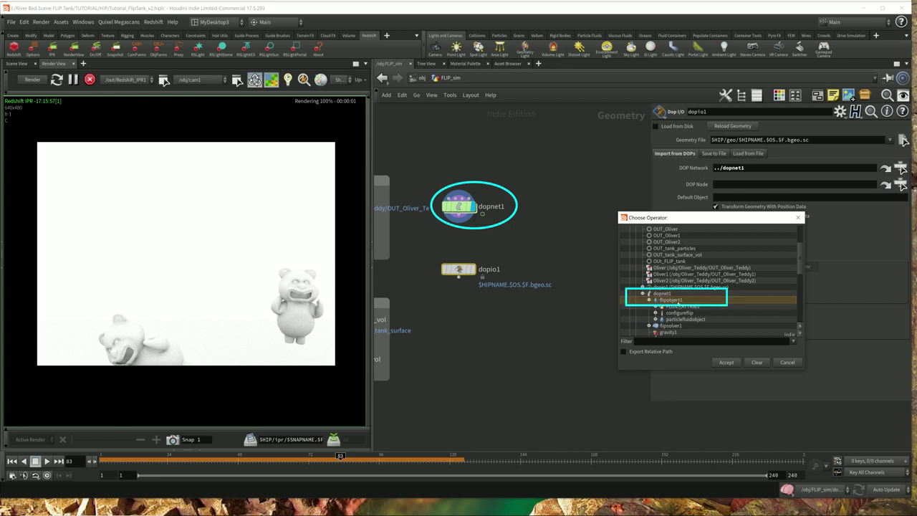
left_click(726, 362)
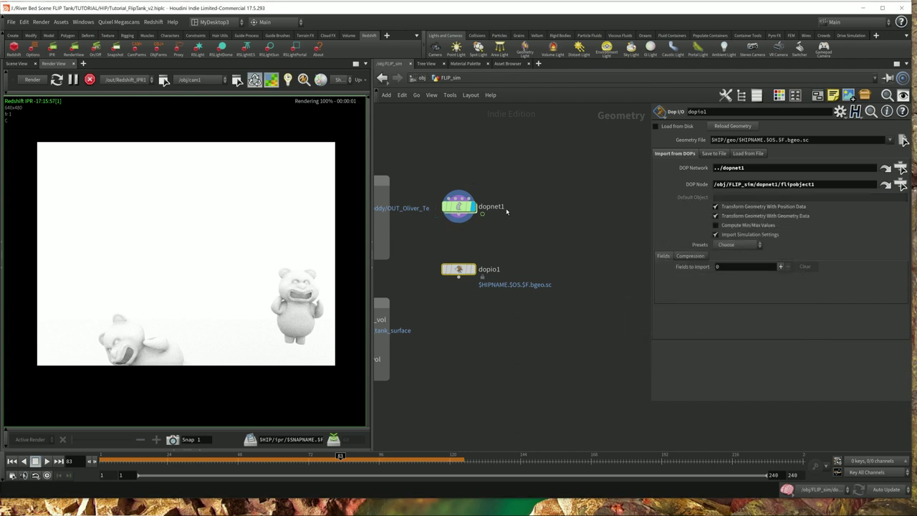
Step: Inspect the flipobject1 settings inside dopnet1, and return to the FLIP_sim network
double_click(463, 207)
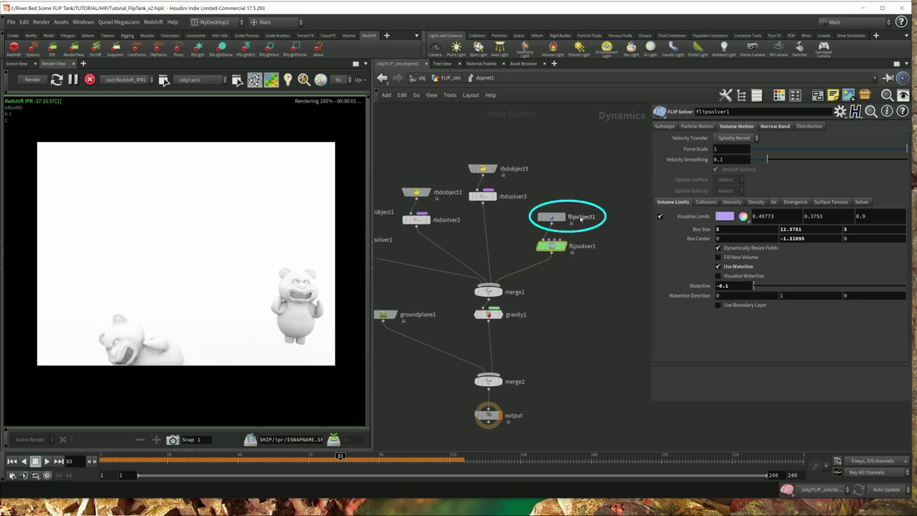
left_click(580, 220)
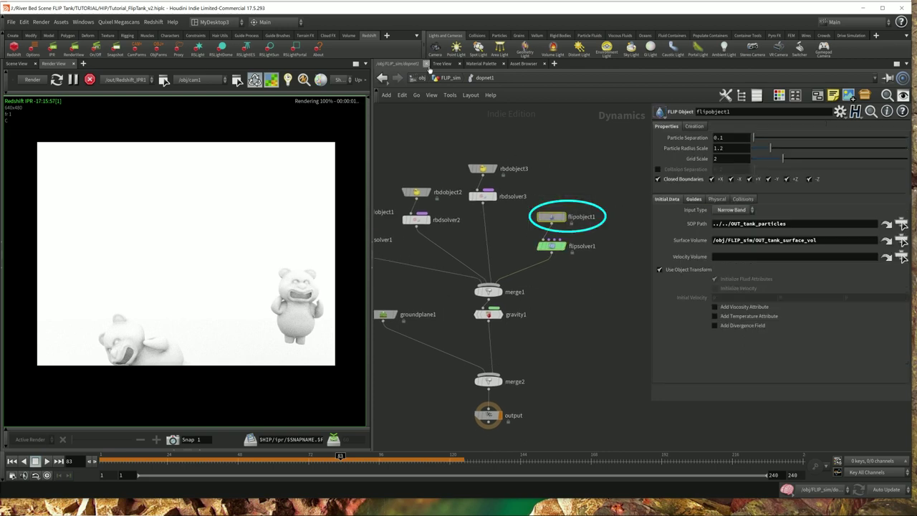
left_click(449, 77)
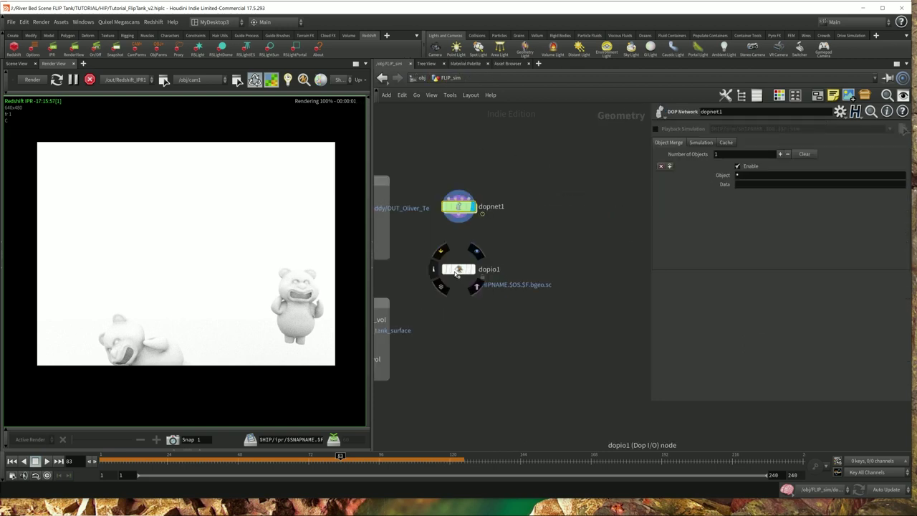
Step: Set the display flag on dopio1 and view its output in the Scene View with a free perspective view
left_click(457, 272)
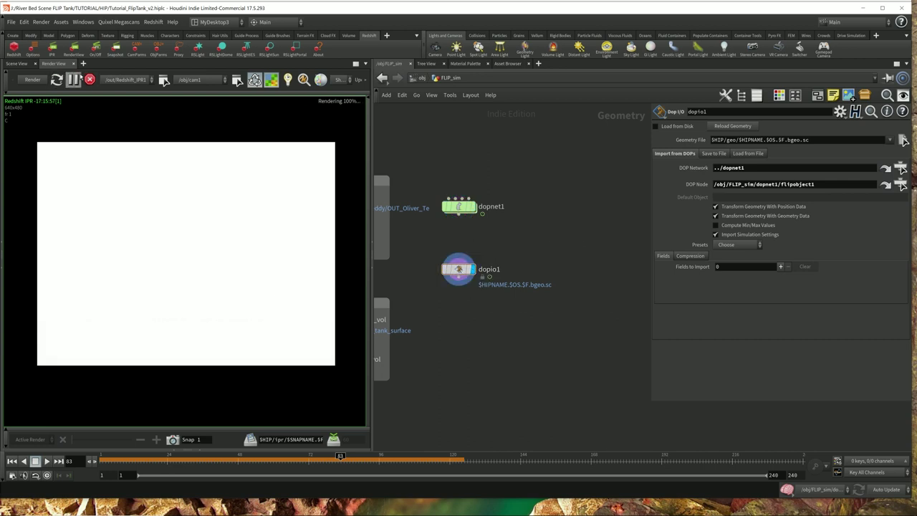
left_click(17, 64)
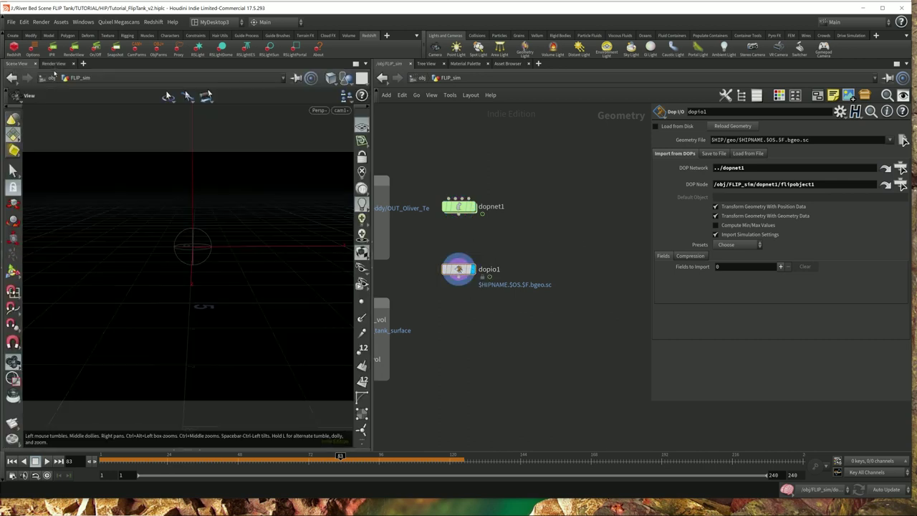
right_click_drag(259, 205, 260, 291)
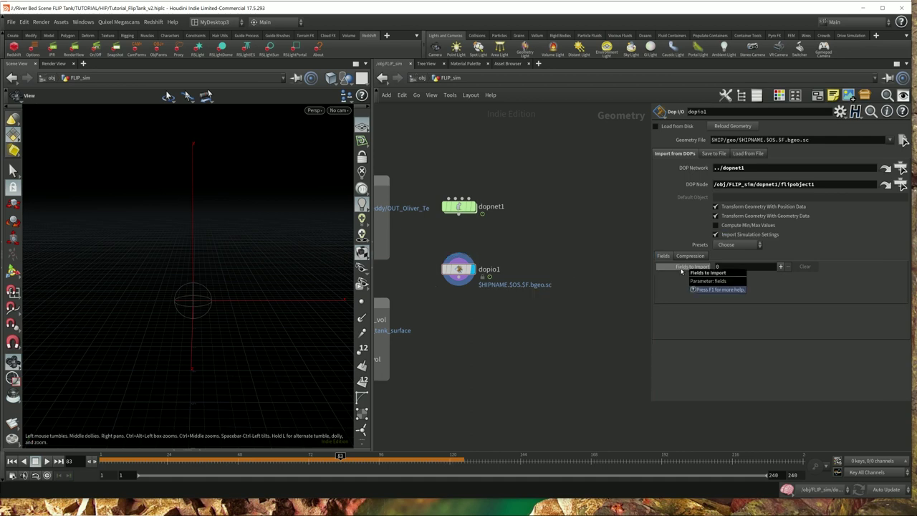
Step: Reveal the Geometry Spreadsheet below the viewport and apply the FLIP Fluid preset to dopio1
left_click(201, 450)
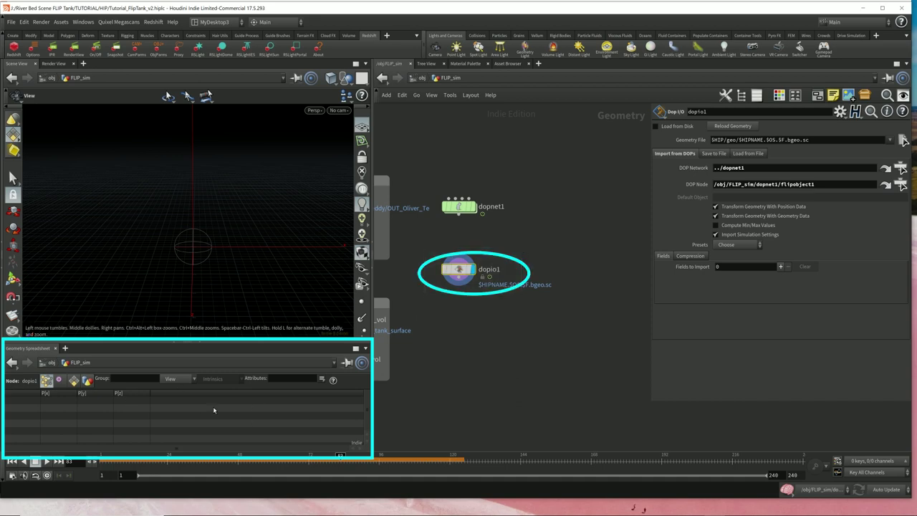
left_click(737, 245)
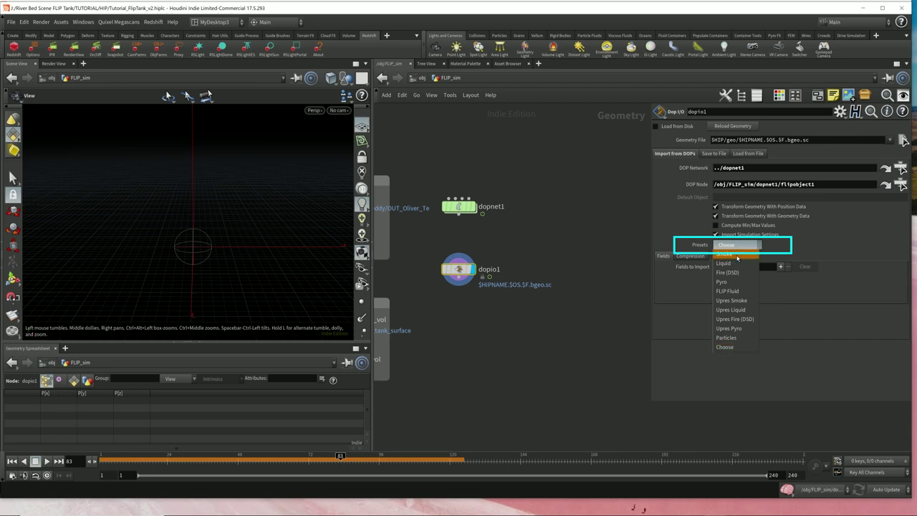
left_click(735, 292)
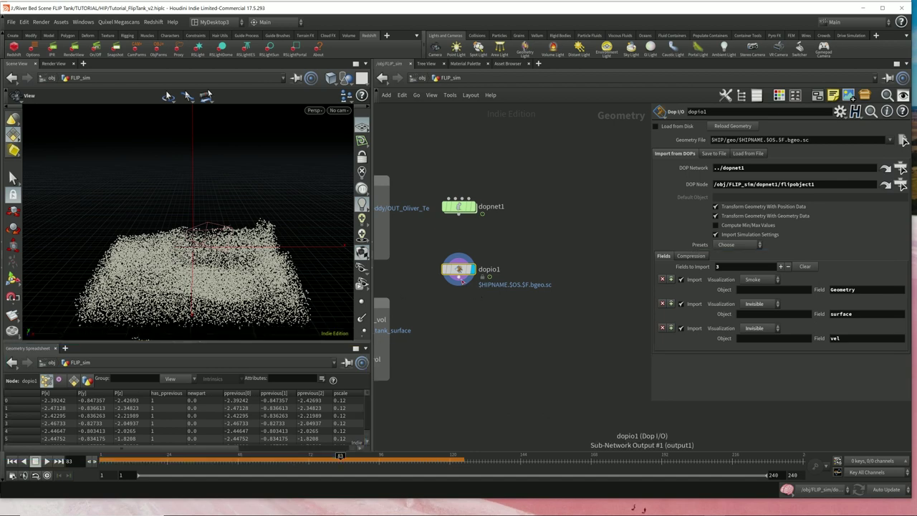
Step: Add a Fluid Compress node wired to the output of dopio1 and display it
left_click(460, 287)
left_click(458, 316)
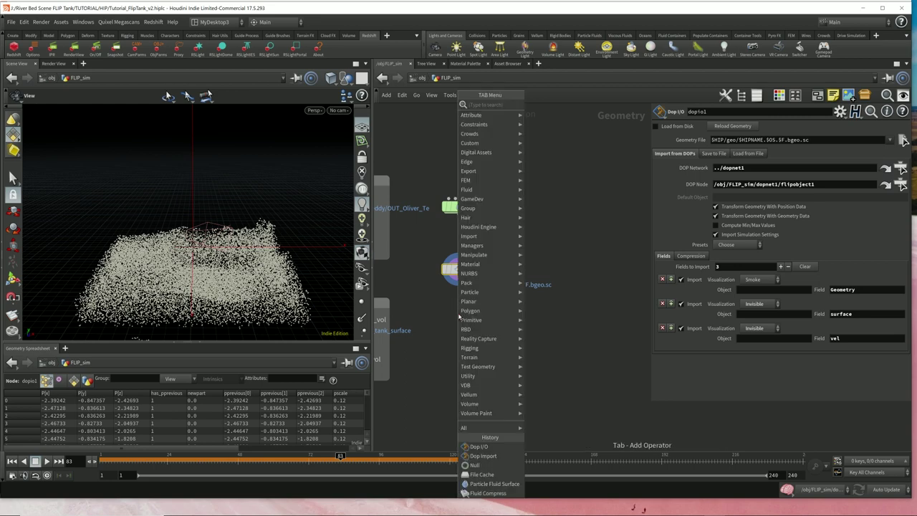
type("fluid")
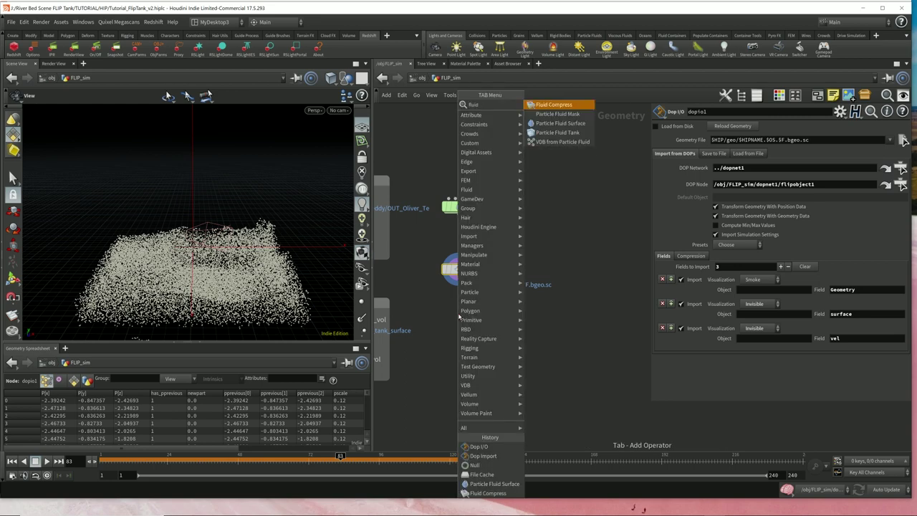
key("Return")
left_click(459, 316)
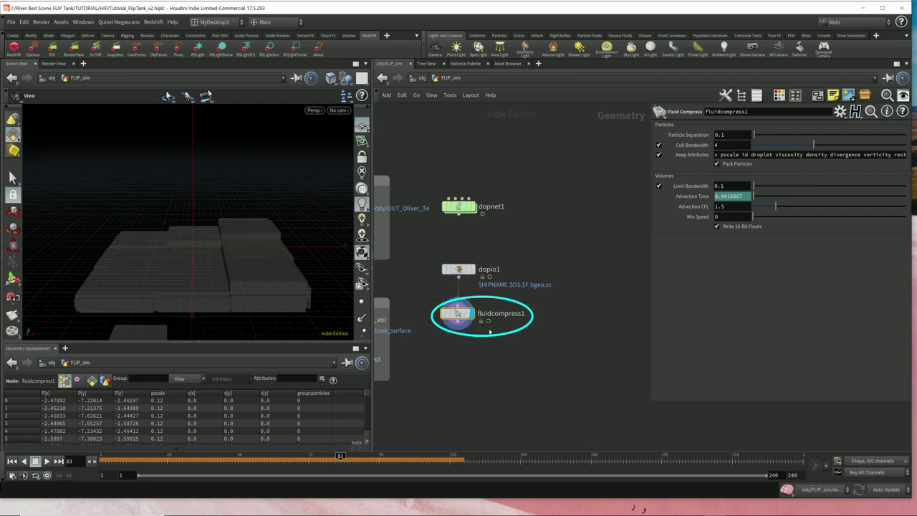
Step: Add a Particle Fluid Surface node wired to the output of fluidcompress1 and display it
left_click(462, 326)
left_click(457, 347)
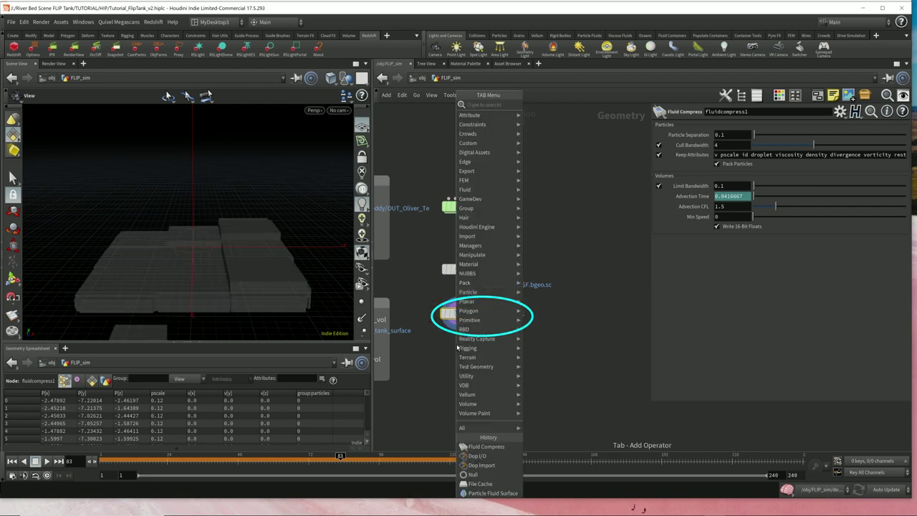
type("particles")
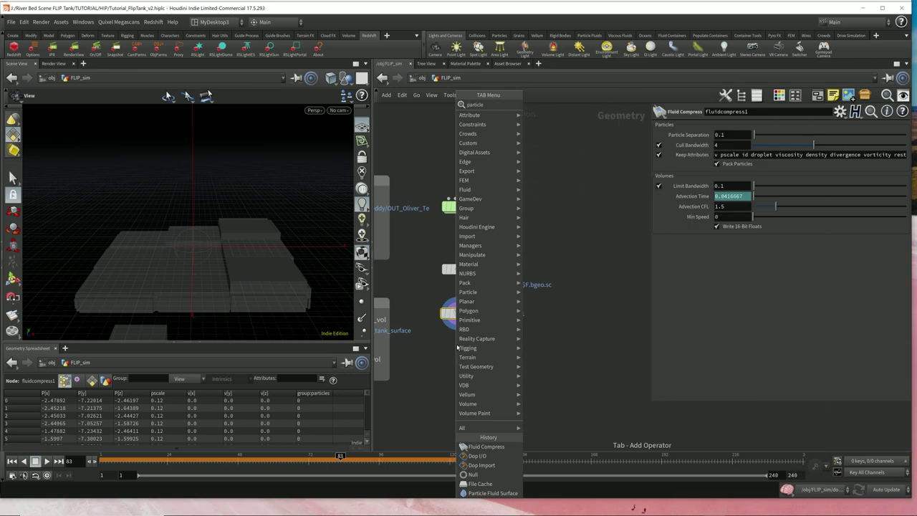
key("Down")
key("Down")
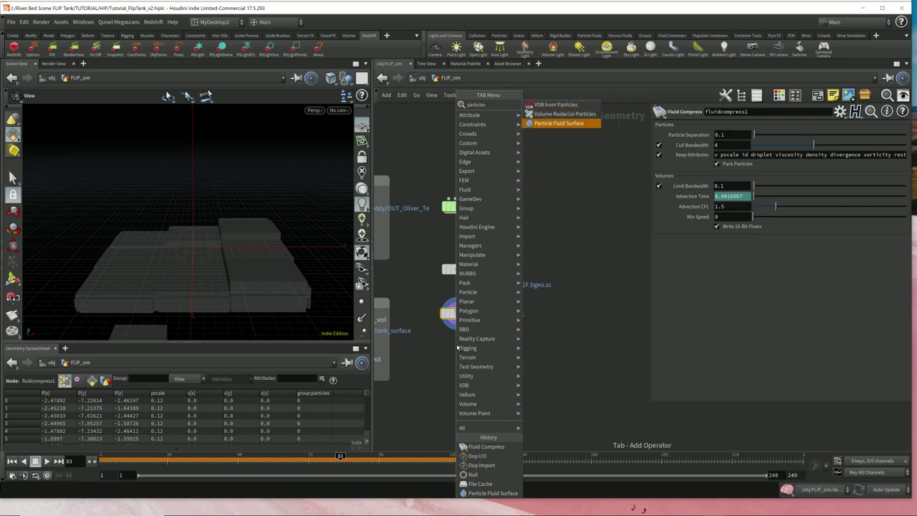
key("Return")
left_click(457, 358)
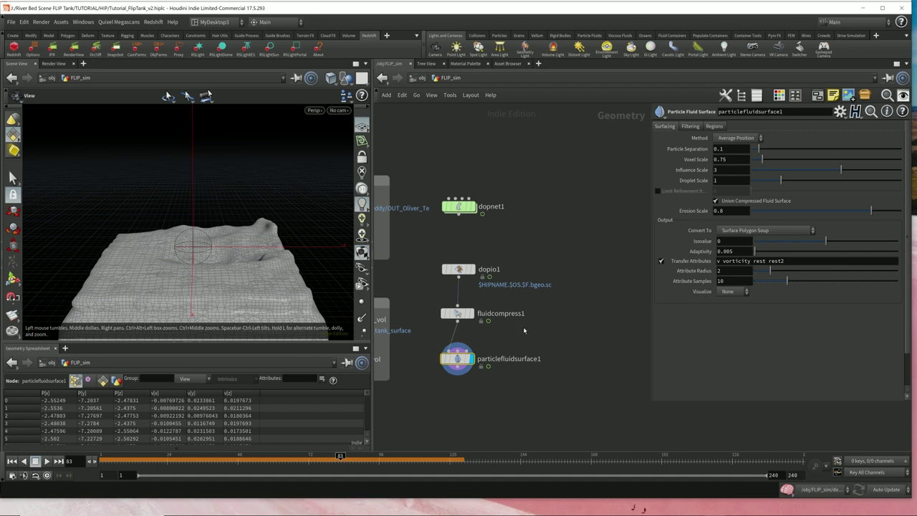
Step: Add a Null node wired below particlefluidsurface1 and rename it OUT_render
left_click(461, 371)
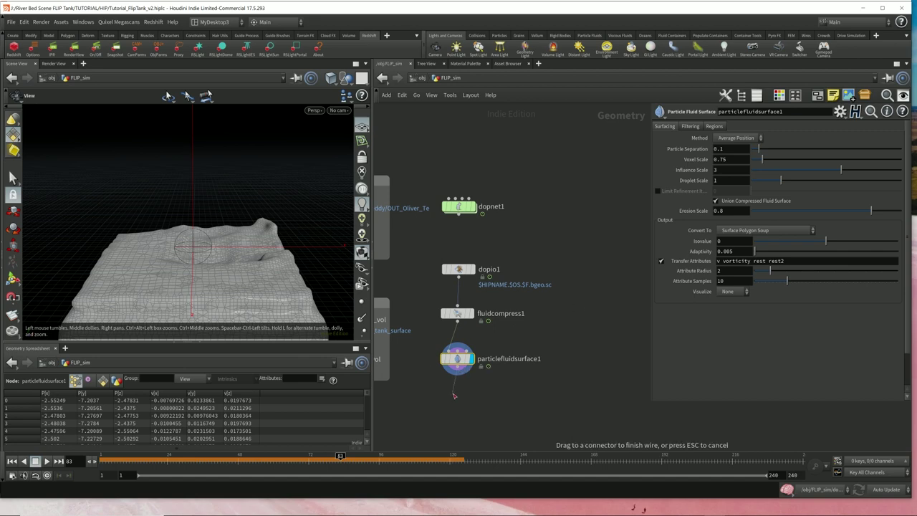
key("Tab")
type("null")
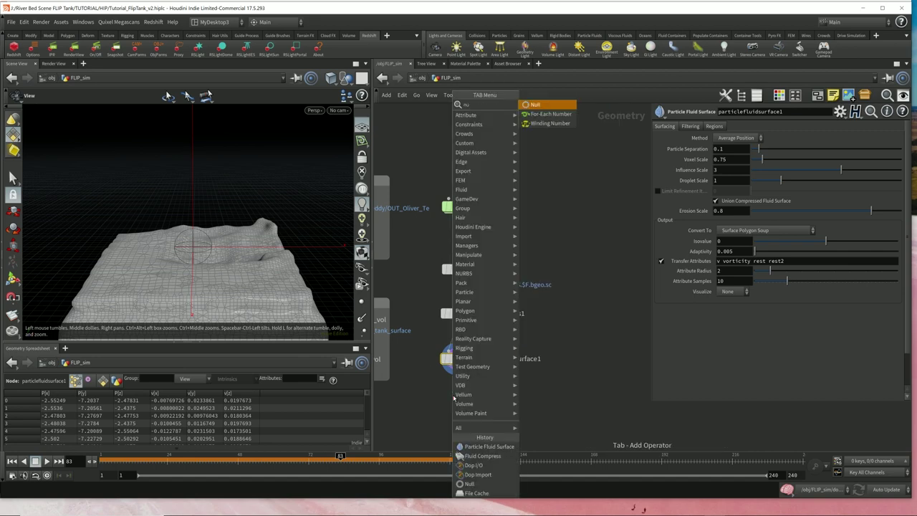
key("Return")
left_click_drag(453, 398, 458, 427)
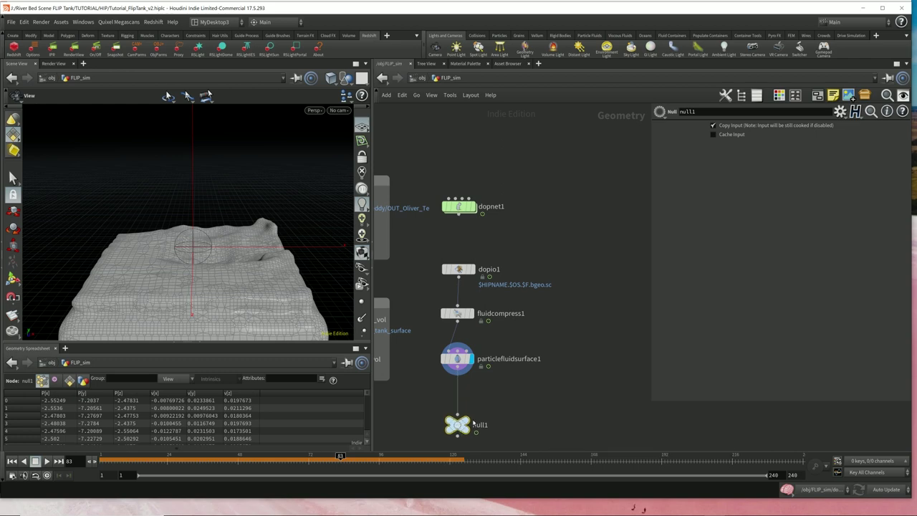
double_click(483, 426)
type("OUT_render")
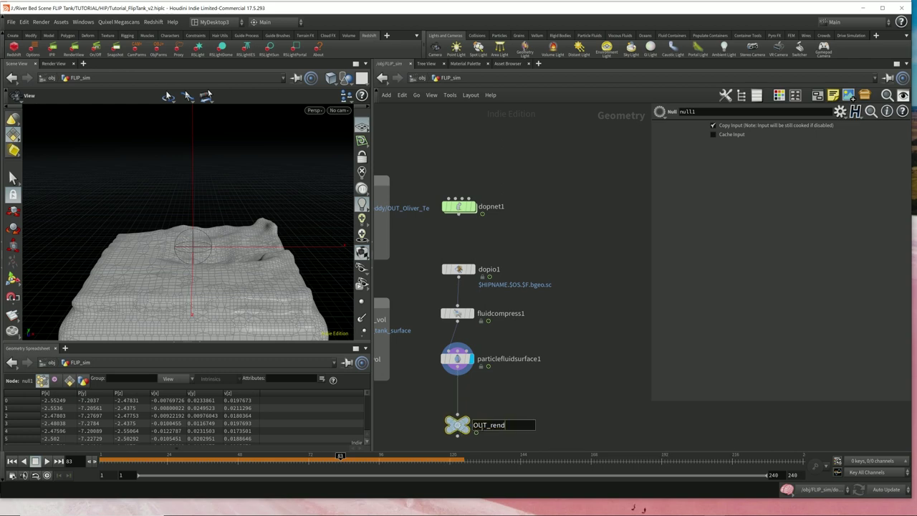
key("Return")
Step: Add an unconnected File Cache node beside the chain, near OUT_render
key("Tab")
type("filecache")
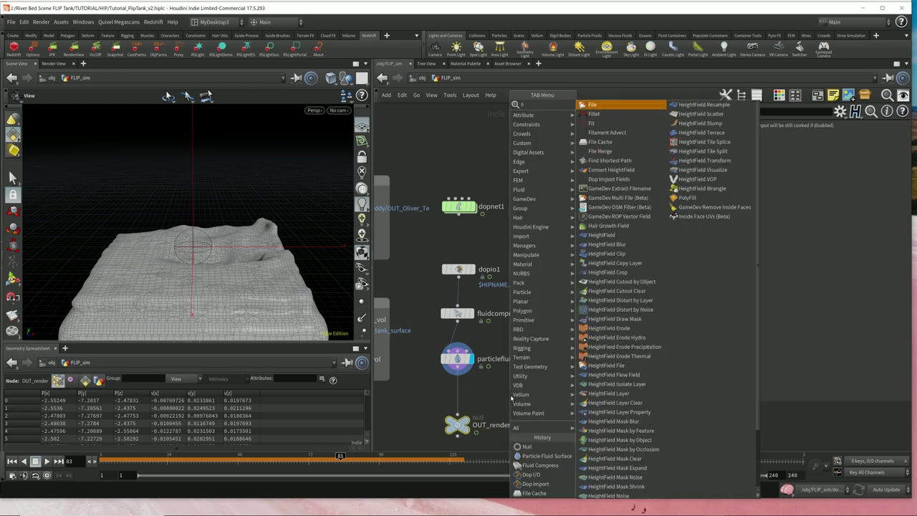
key("Return")
left_click(511, 398)
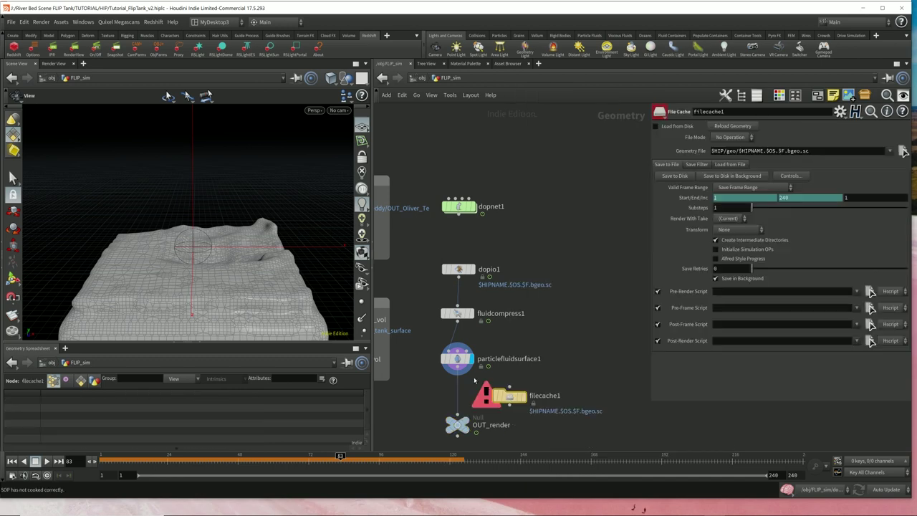
Step: Review the settings of the particlefluidsurface1, dopnet1 and fluidcompress1 nodes as possible points to cache
left_click(470, 353)
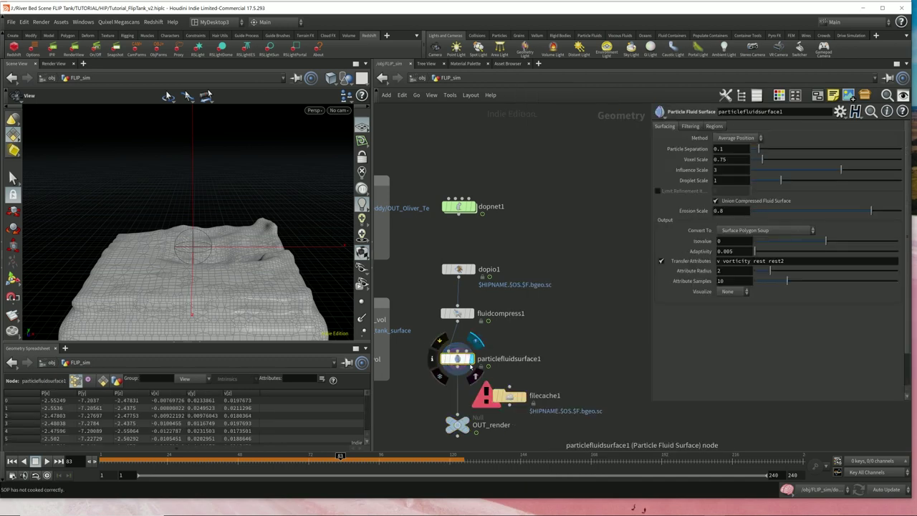
left_click_drag(441, 231, 511, 174)
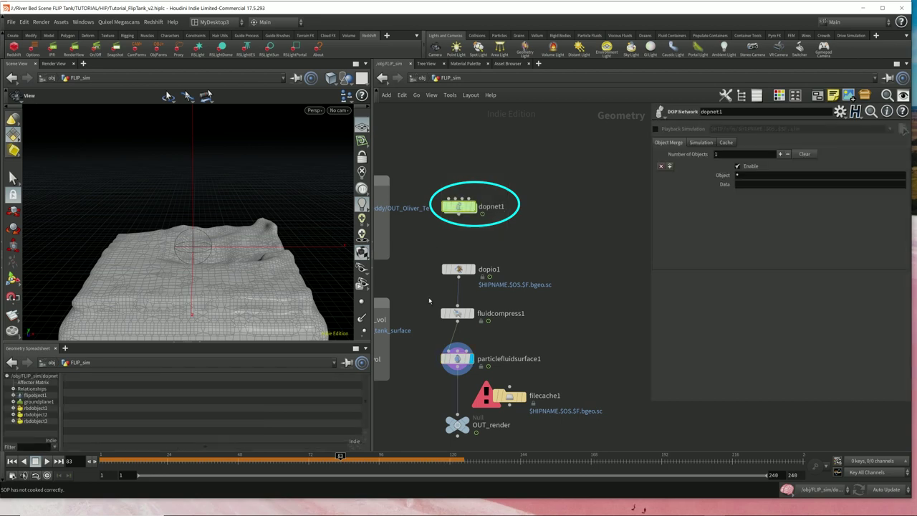
left_click(457, 314)
left_click_drag(434, 340, 498, 370)
left_click_drag(508, 331, 436, 303)
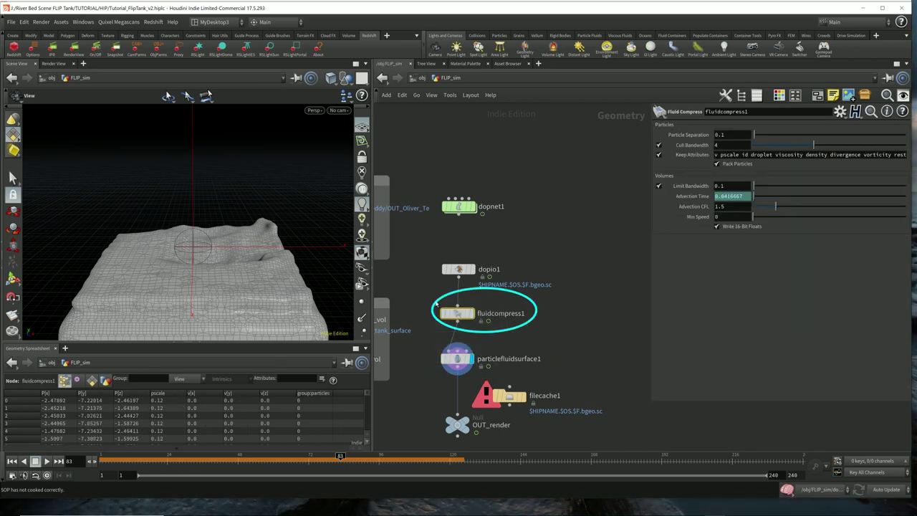
left_click_drag(427, 339, 515, 369)
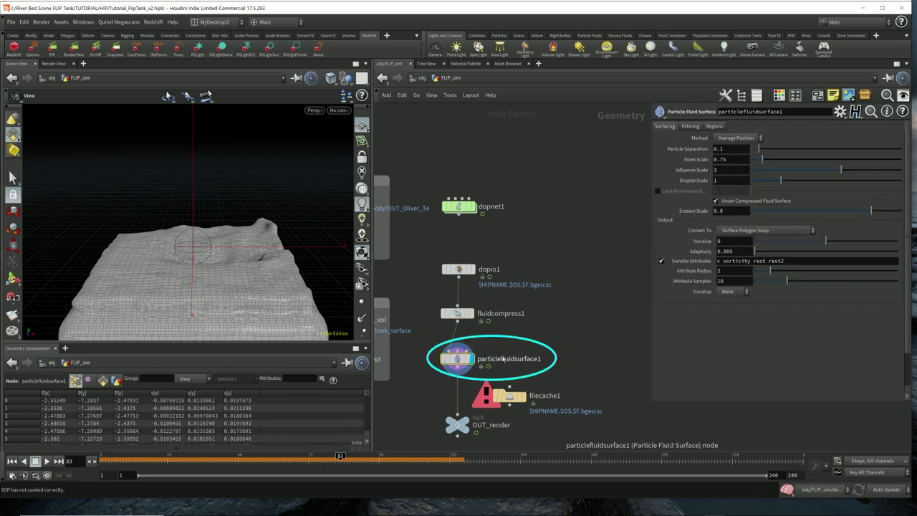
left_click_drag(435, 225, 519, 192)
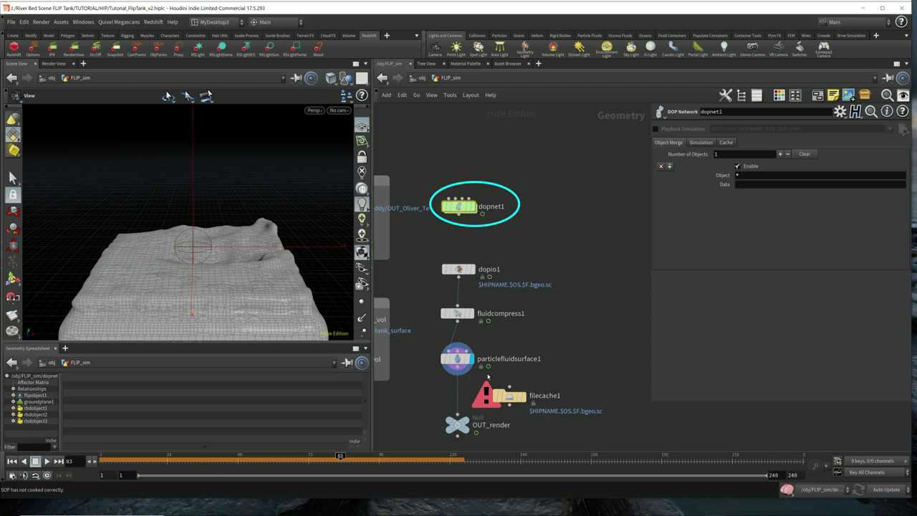
Step: Insert filecache1 between particlefluidsurface1 and OUT_render, and show its save settings
double_click(559, 395)
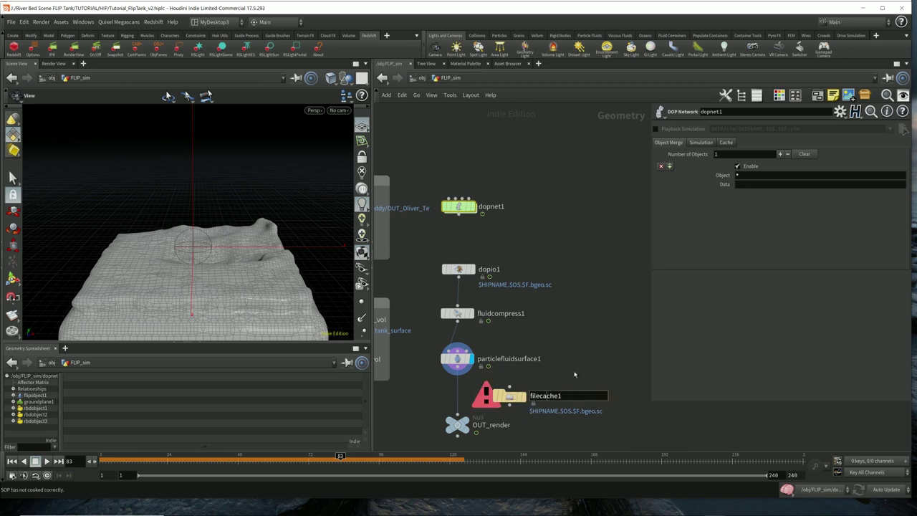
left_click(574, 374)
left_click_drag(510, 387, 458, 366)
left_click_drag(510, 405, 458, 393)
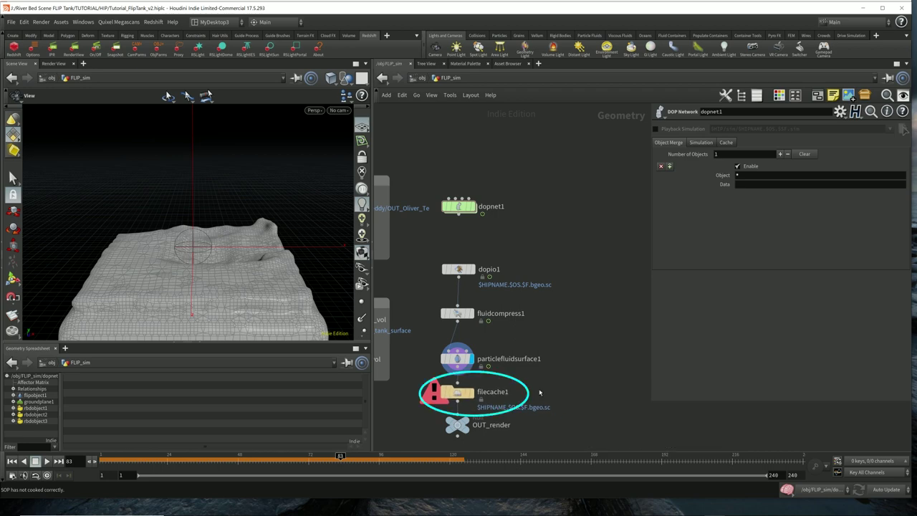
left_click(460, 393)
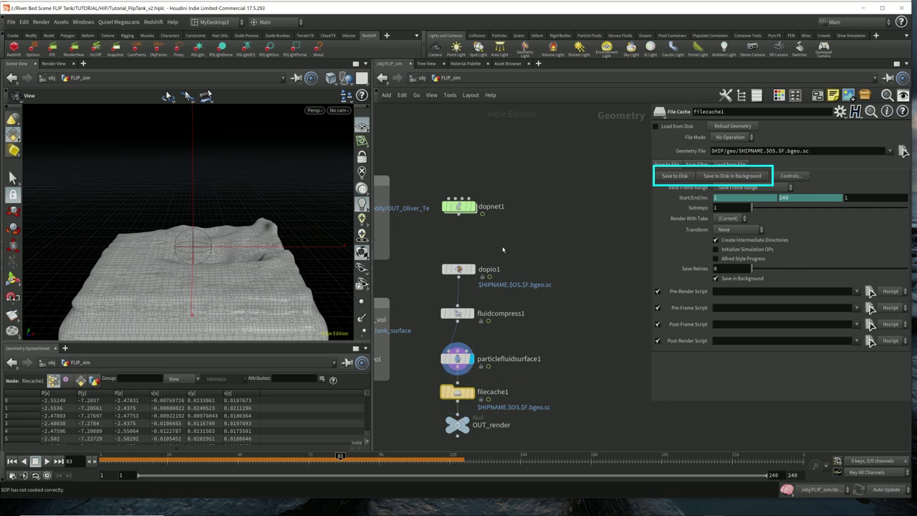
Step: Hide the Geometry Spreadsheet and go up to the object level to view the whole fluid mesh
middle_click_drag(569, 316, 547, 291)
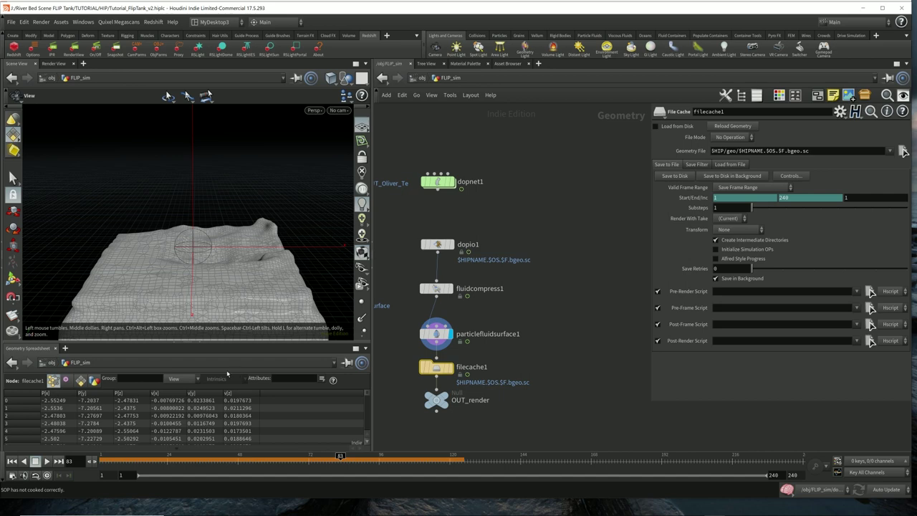
left_click(197, 342)
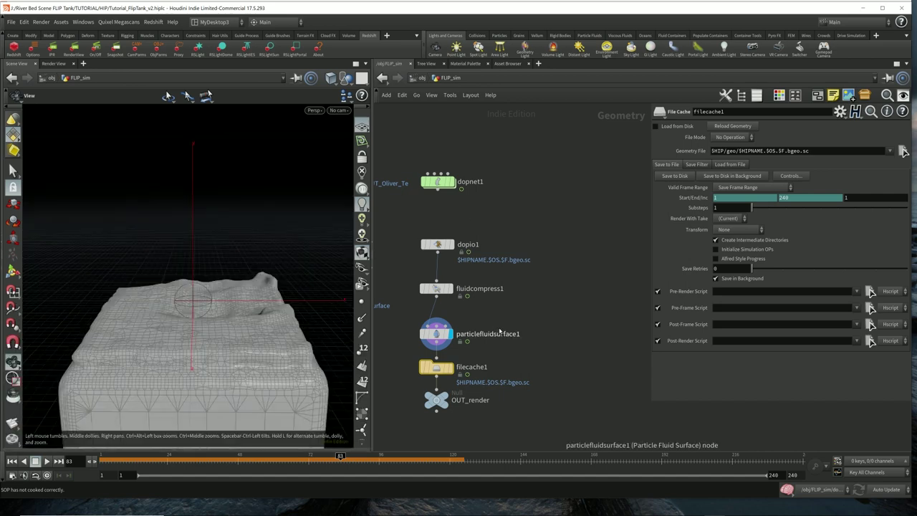
left_click_drag(287, 286, 263, 228)
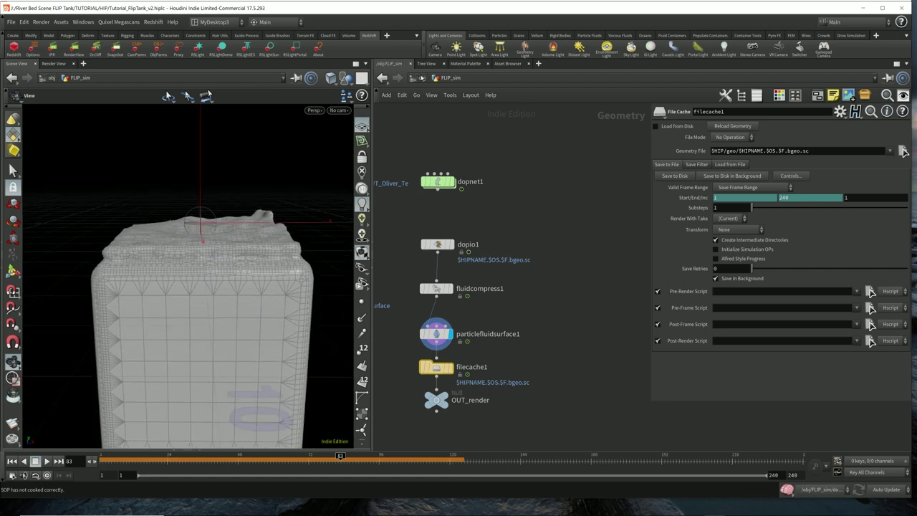
key("u")
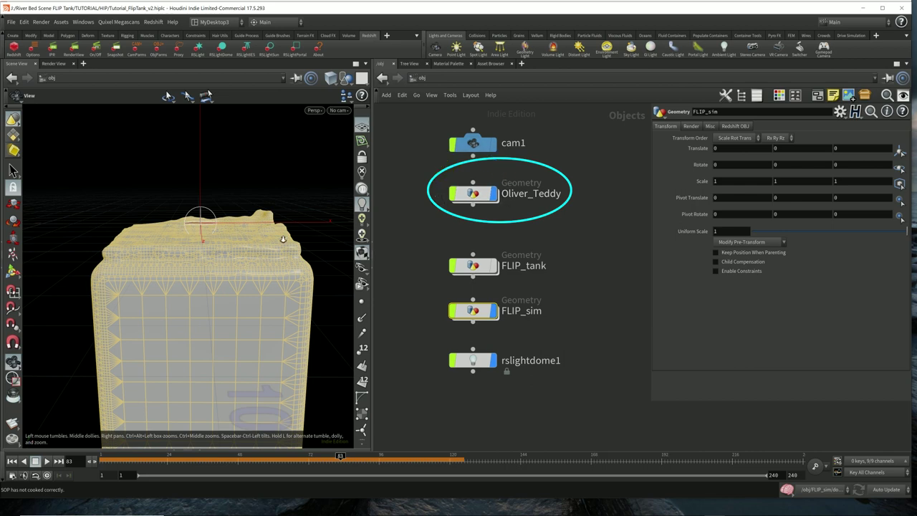
scroll(283, 238, "down", 10)
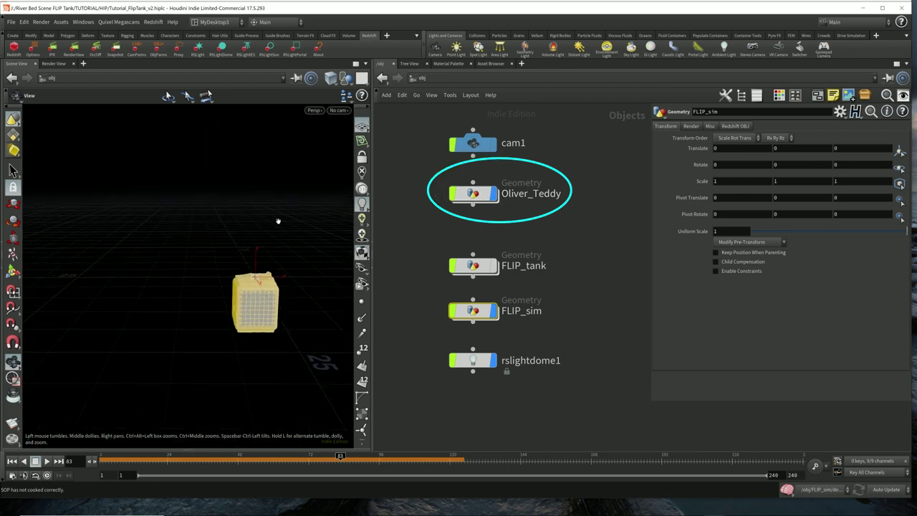
Step: Locate the Oliver_Teddy model above the fluid mesh, and inspect the rigid body objects inside the dopnet1 simulation
scroll(281, 262, "down", 4)
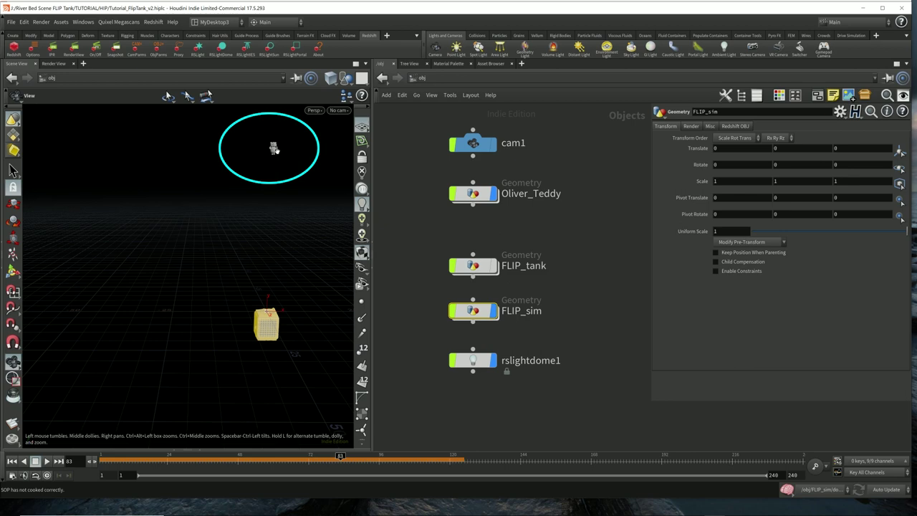
left_click(268, 148)
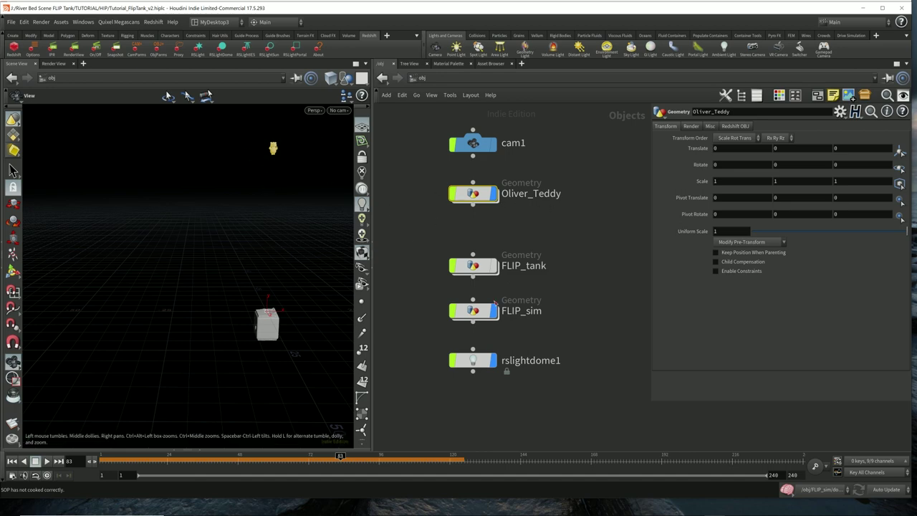
double_click(477, 311)
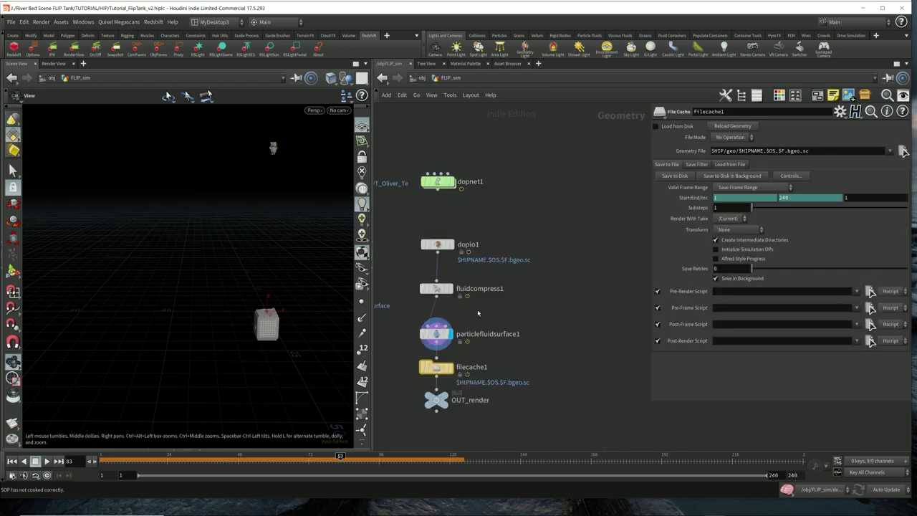
double_click(438, 181)
middle_click_drag(573, 158, 588, 161)
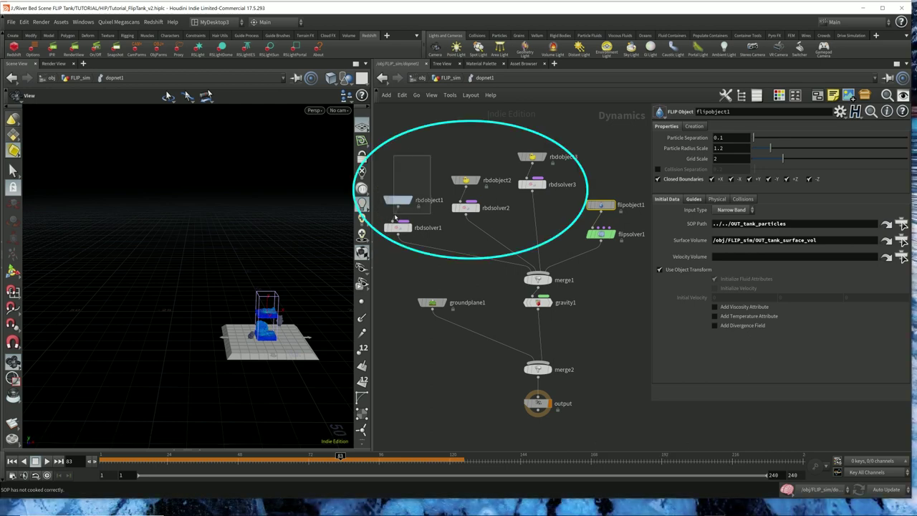
left_click(466, 180)
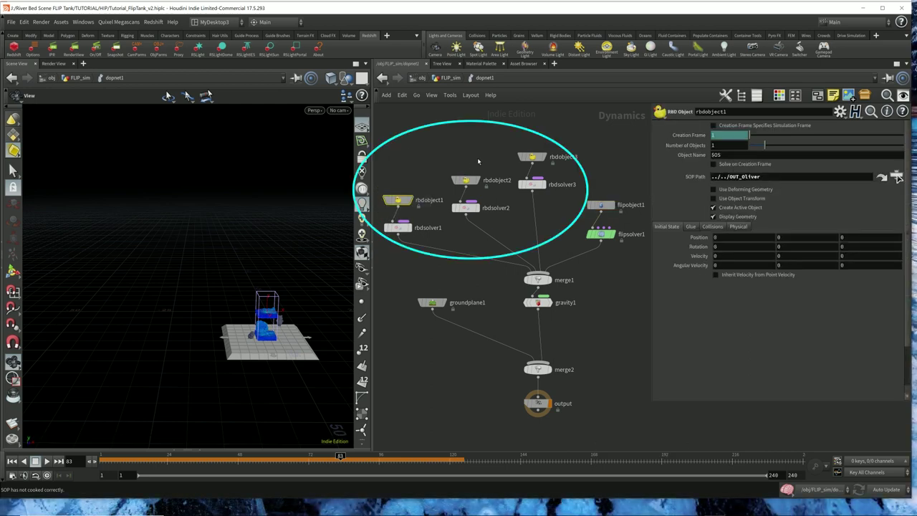
left_click(522, 165)
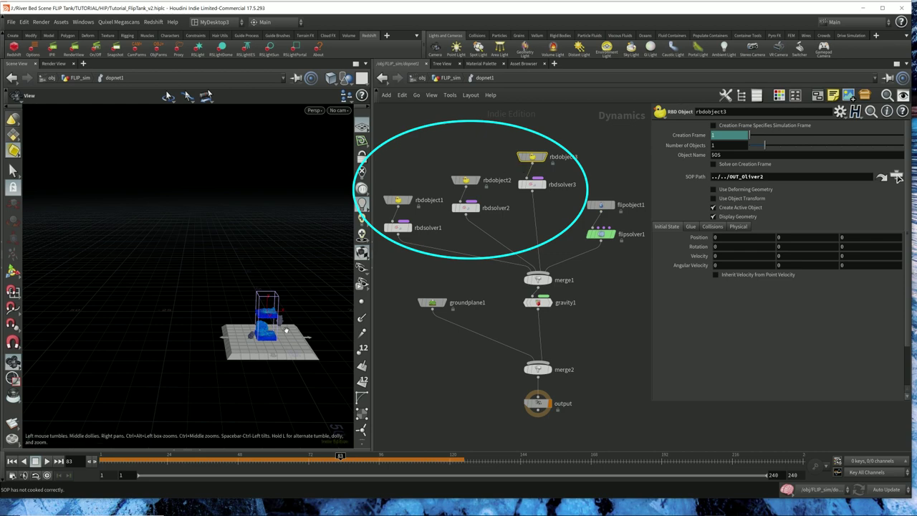
scroll(286, 330, "up", 6)
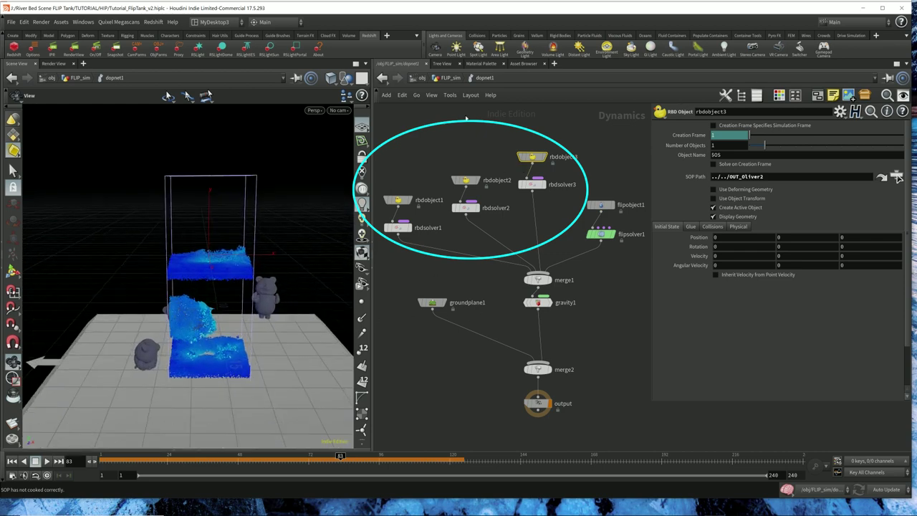
Step: Return to the object level and turn off the display of the original Oliver_Teddy object
left_click(450, 78)
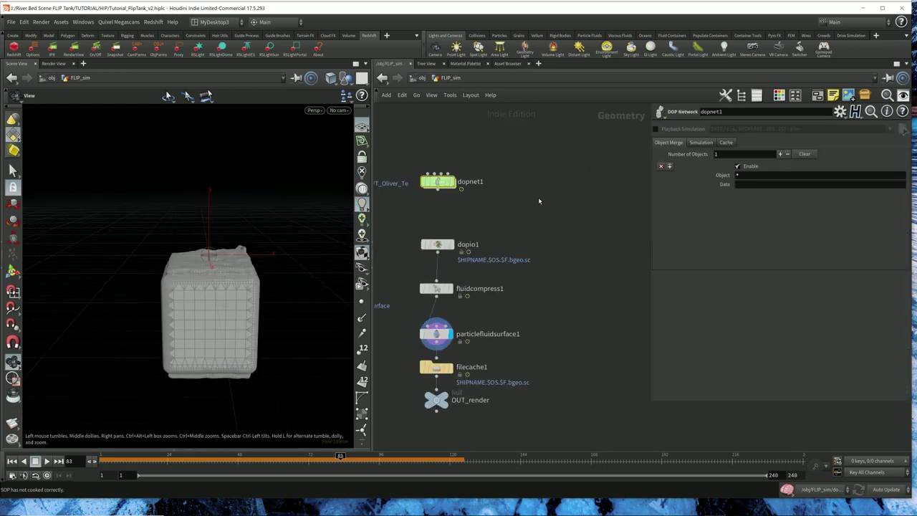
left_click(421, 78)
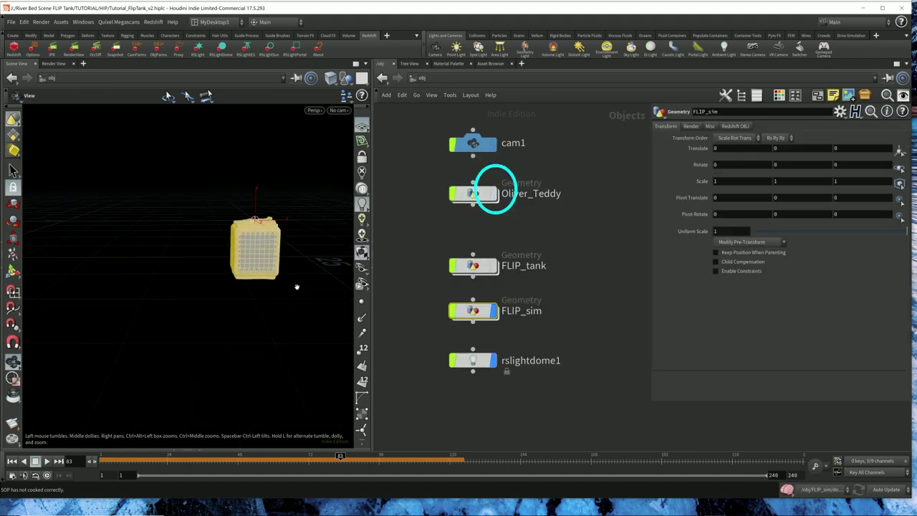
mouse_move(285, 170)
middle_mouse_down()
mouse_move(258, 316)
mouse_move(297, 182)
middle_mouse_up()
right_click_drag(297, 182, 238, 327)
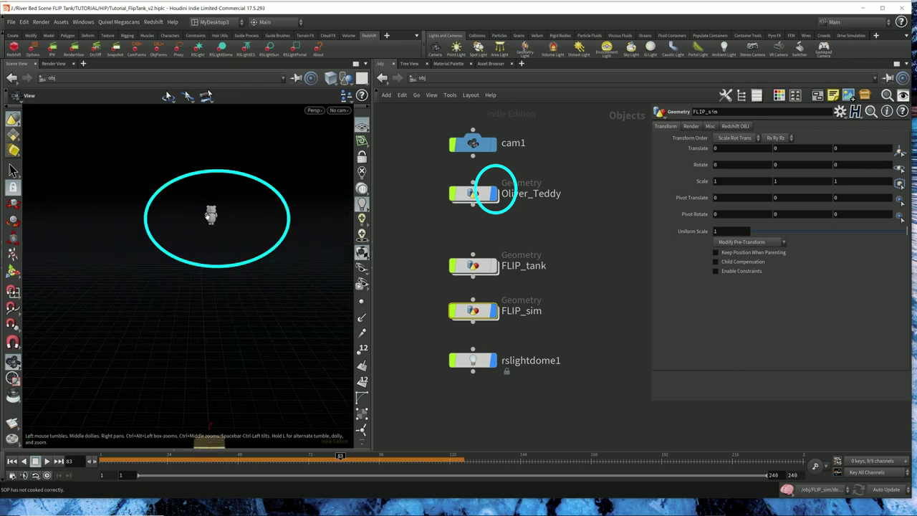
mouse_move(285, 359)
right_mouse_down()
mouse_move(269, 260)
mouse_move(271, 163)
right_mouse_up()
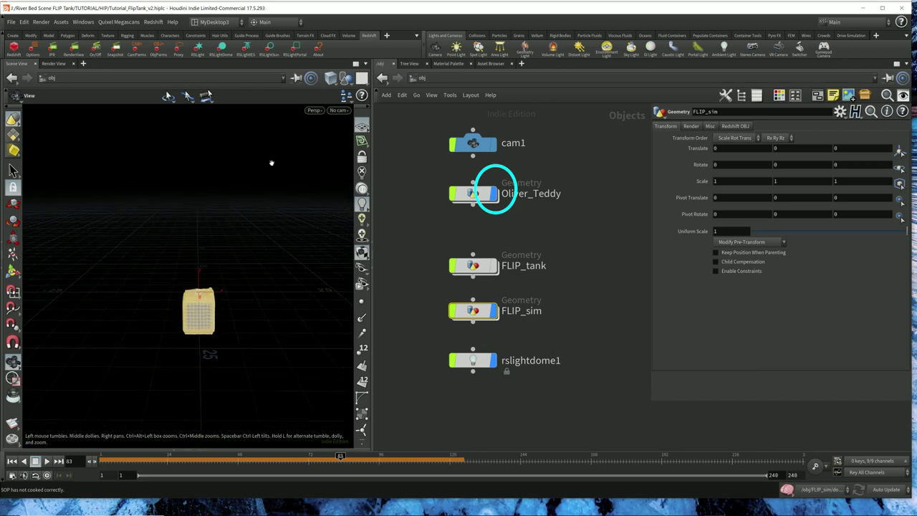
right_click_drag(268, 259, 274, 244)
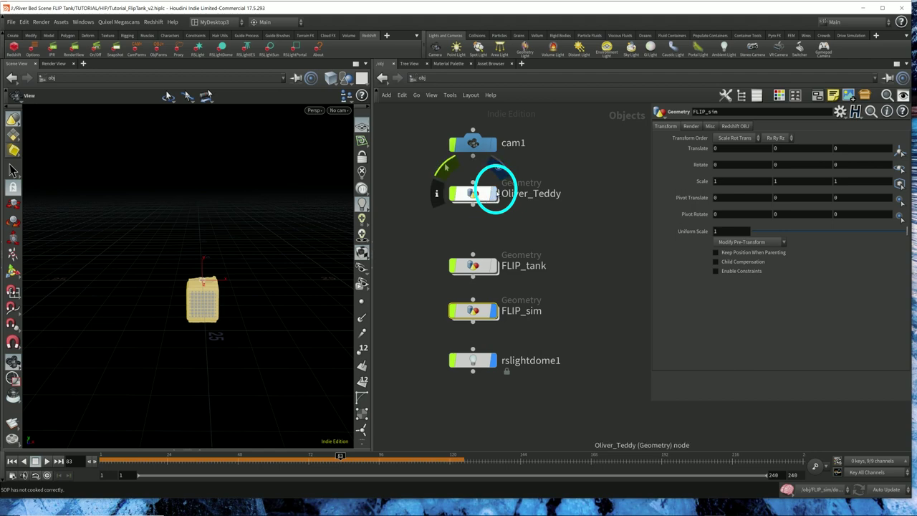
mouse_move(483, 198)
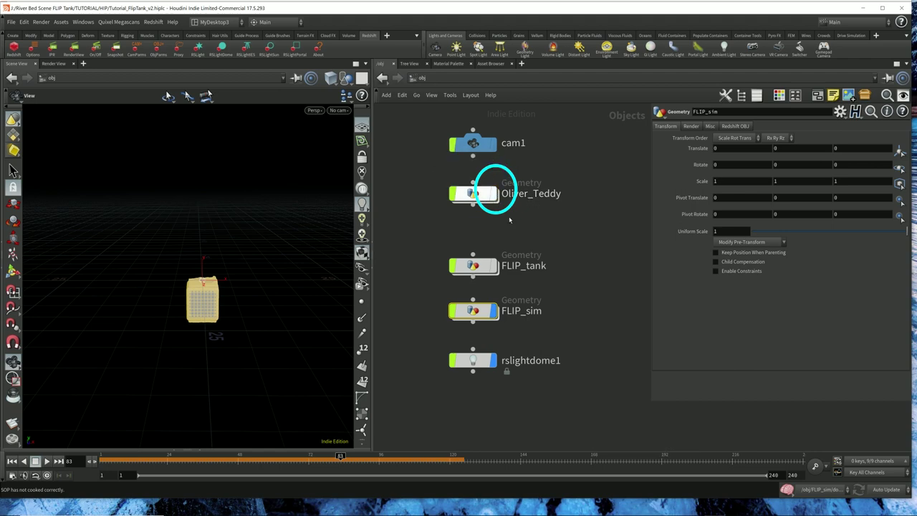
mouse_move(530, 316)
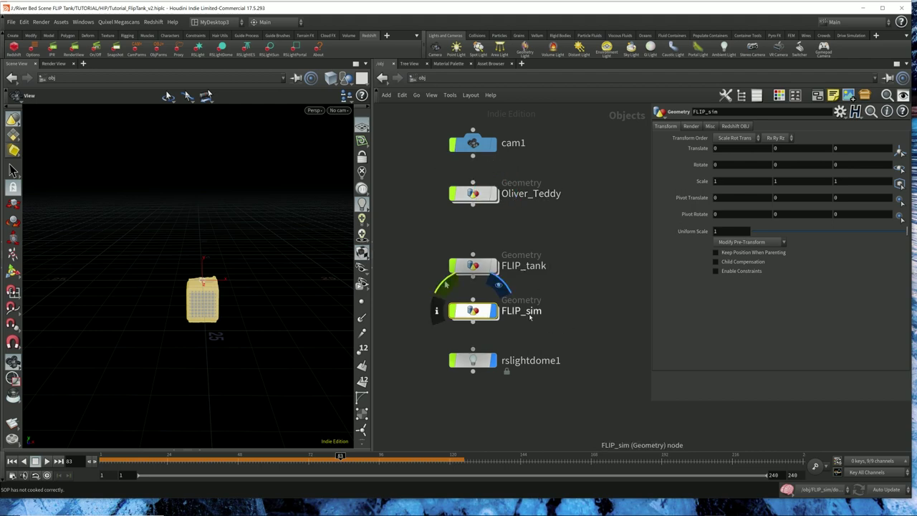
Step: Add a Dop Import node beside dopio1 in the FLIP_sim network
double_click(470, 314)
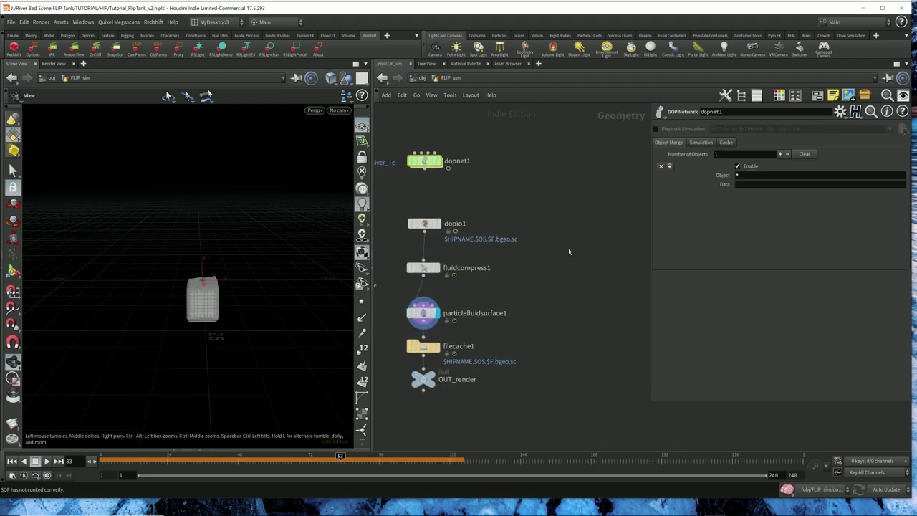
key("Tab")
type("dop im")
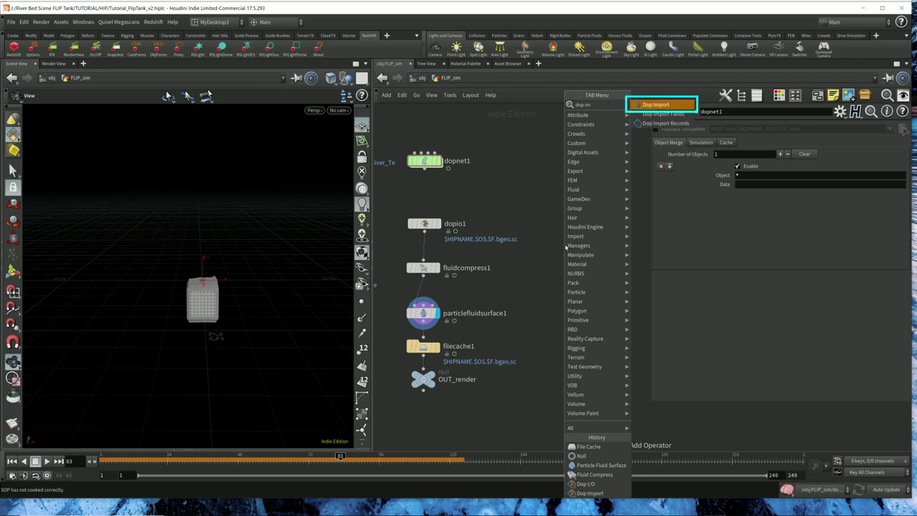
key("Return")
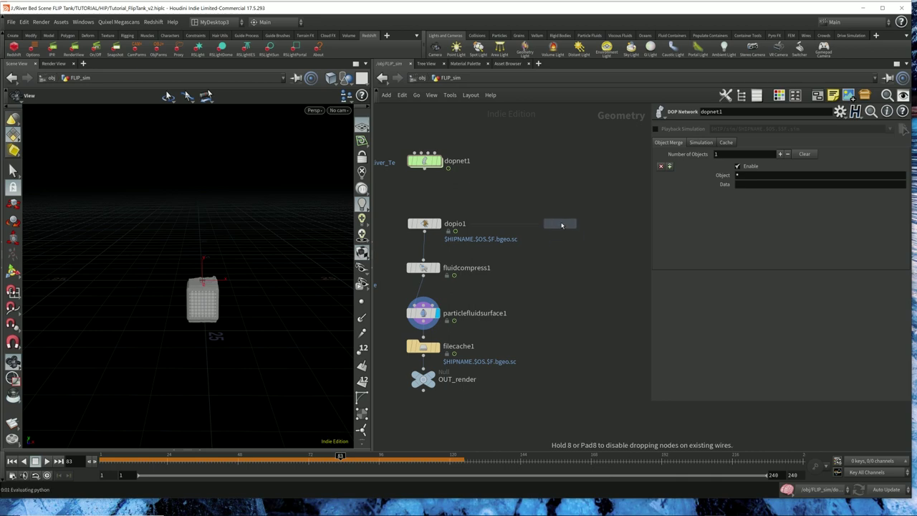
left_click(561, 224)
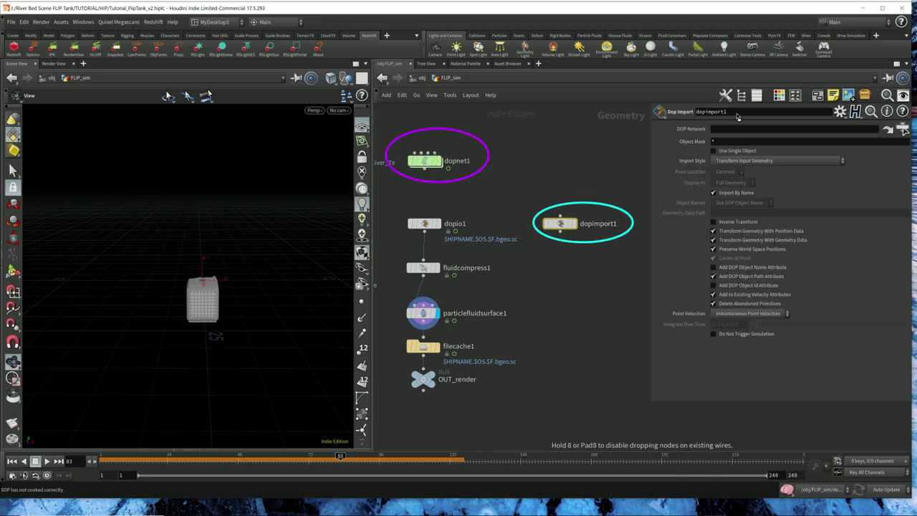
Step: Set dopimport1's DOP Network to ../dopnet1 and its Import Style to Fetch Geometry from DOP Network
left_click_drag(733, 134, 732, 132)
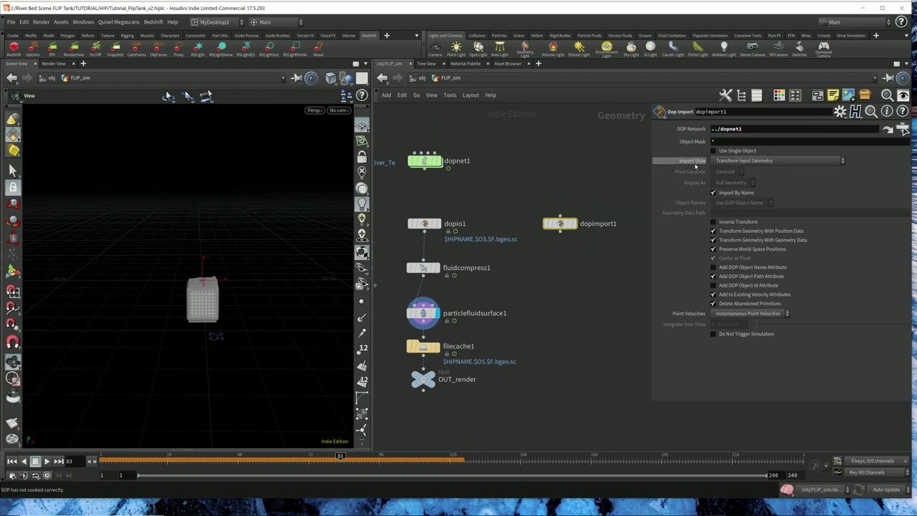
left_click(742, 161)
left_click(740, 171)
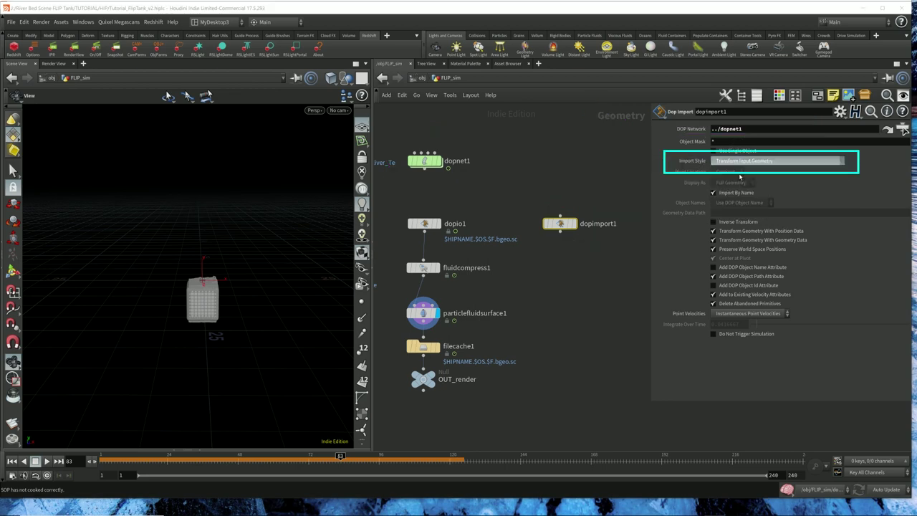
left_click(734, 161)
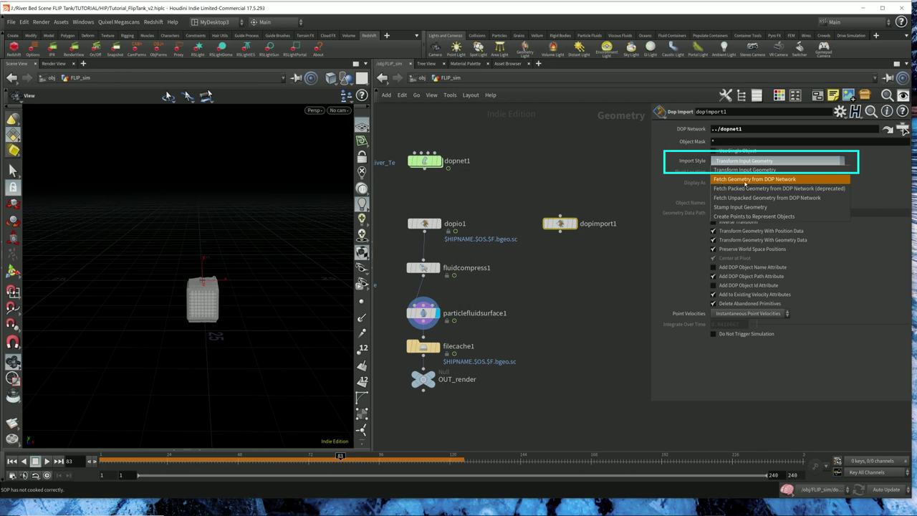
left_click(778, 184)
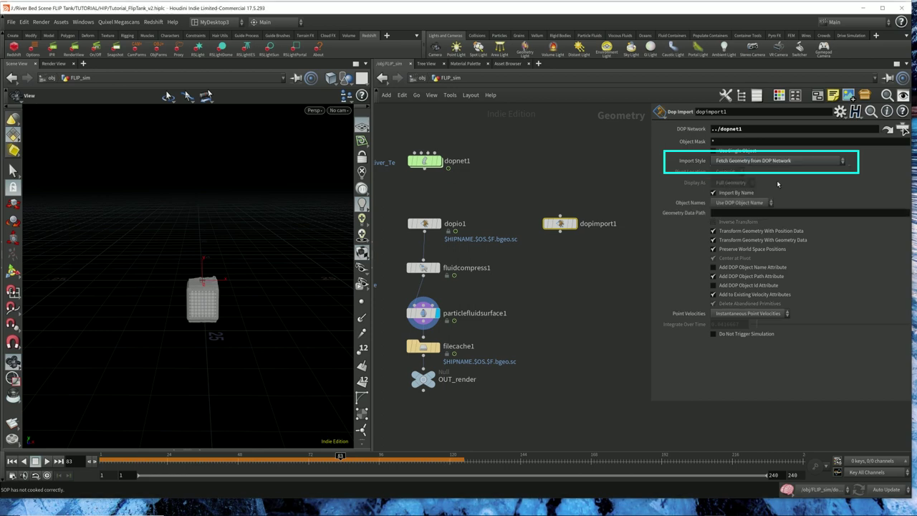
Step: Display dopimport1's geometry in the viewport and show the Geometry Spreadsheet beneath it
left_click(569, 225)
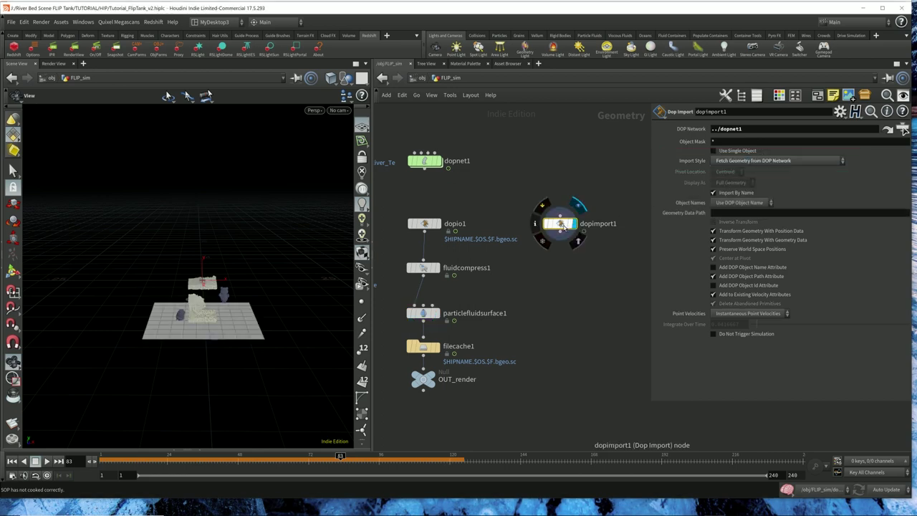
right_click_drag(216, 309, 361, 285)
mouse_move(239, 276)
left_mouse_down()
mouse_move(225, 274)
mouse_move(199, 299)
mouse_move(209, 277)
mouse_move(230, 282)
left_mouse_up()
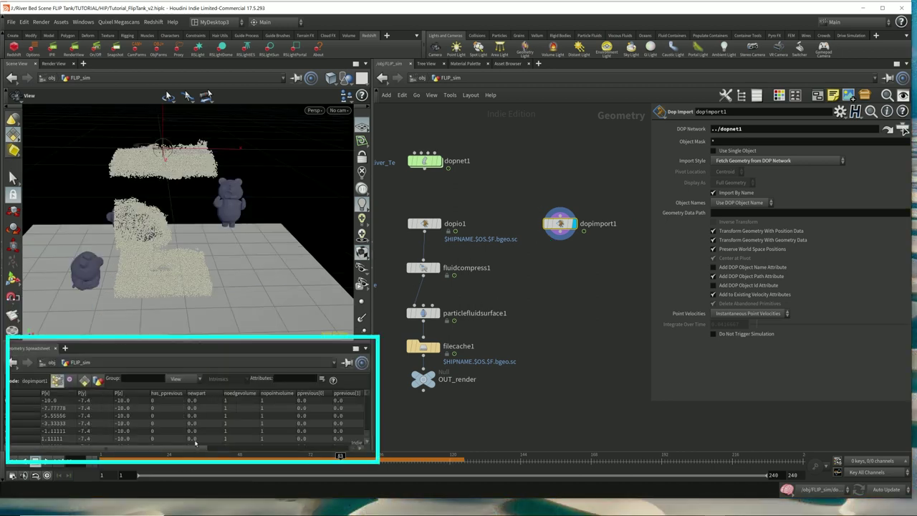
Step: Examine dopnet1's flipobject1 entry in the Geometry Spreadsheet and compare it with dopio1's DOP Node setting
left_click_drag(479, 183, 394, 127)
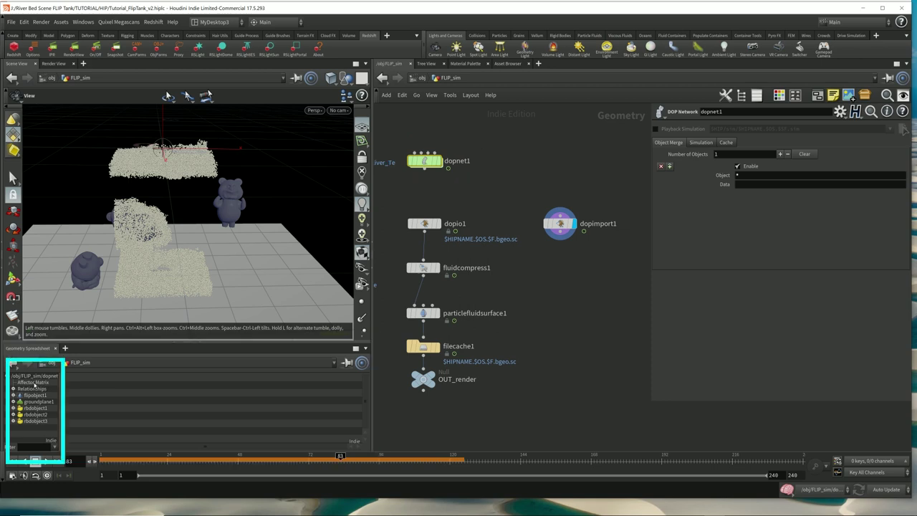
left_click(33, 395)
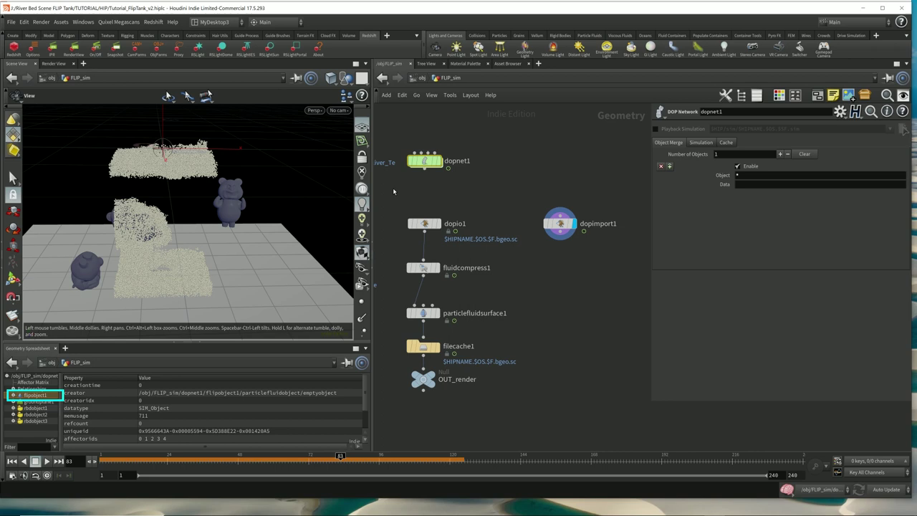
left_click(424, 224)
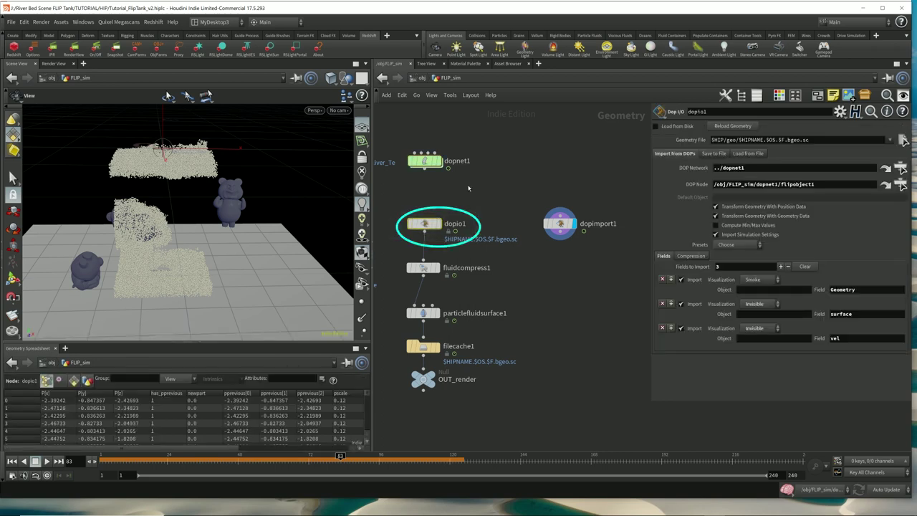
Step: Examine the rbdobject1, rbdobject2 and rbdobject3 entries of dopnet1 in the Geometry Spreadsheet
left_click(425, 161)
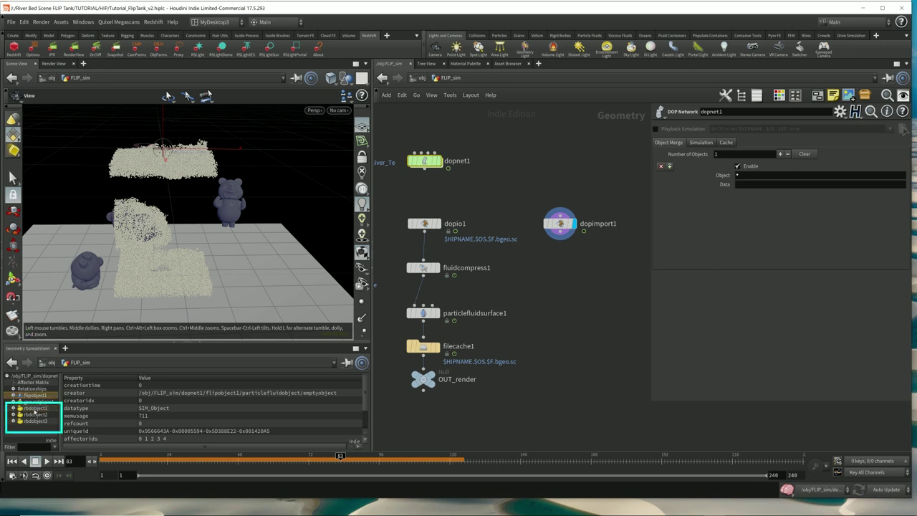
left_click(33, 409)
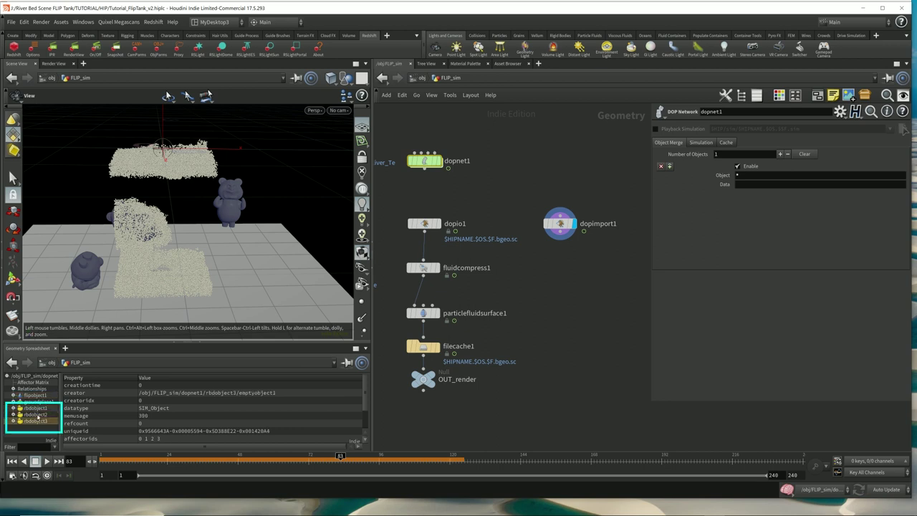
left_click(36, 416)
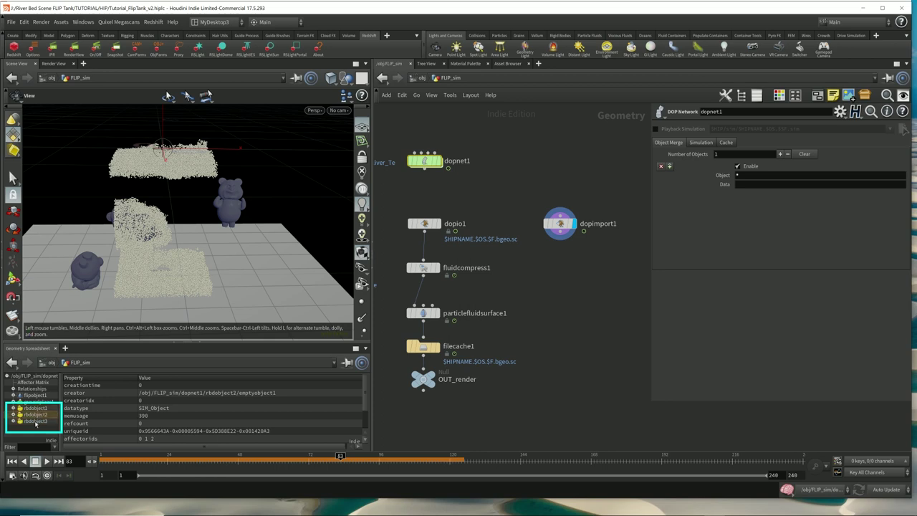
left_click(35, 421)
left_click(38, 409)
left_click(37, 416)
left_click(36, 421)
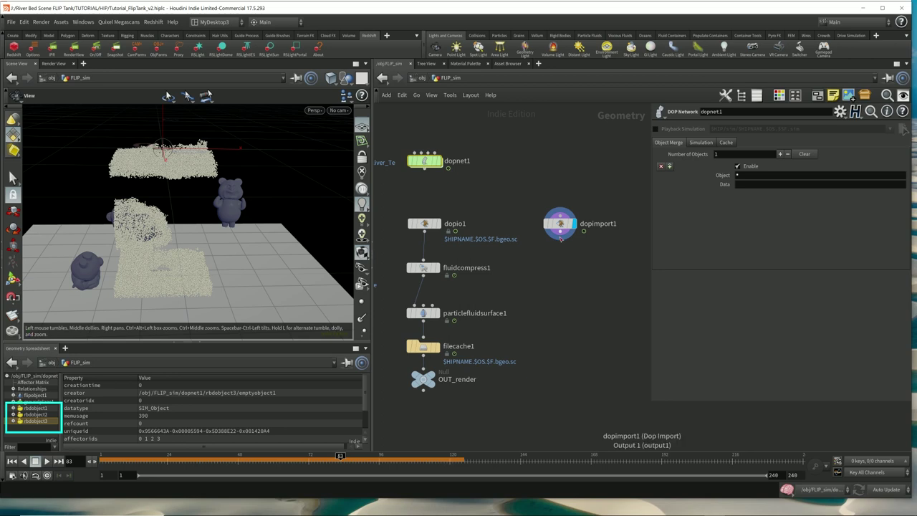
left_click(36, 415)
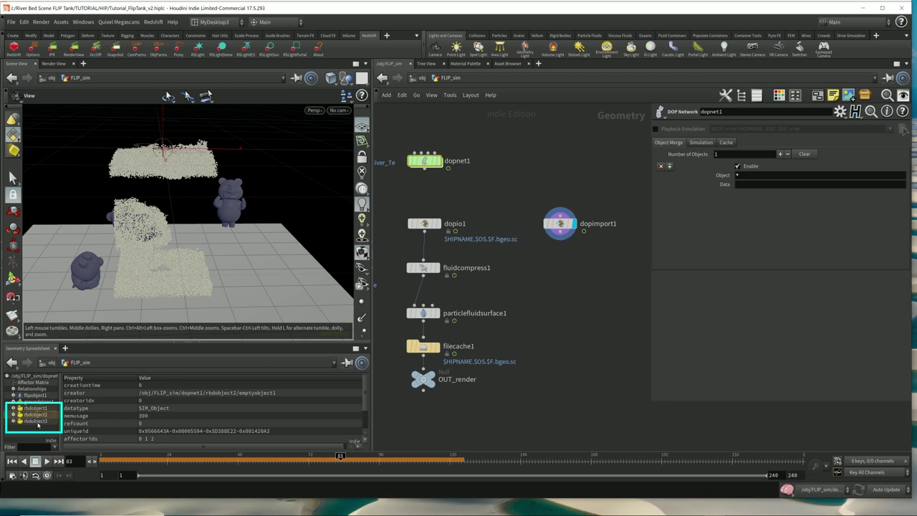
left_click(35, 422)
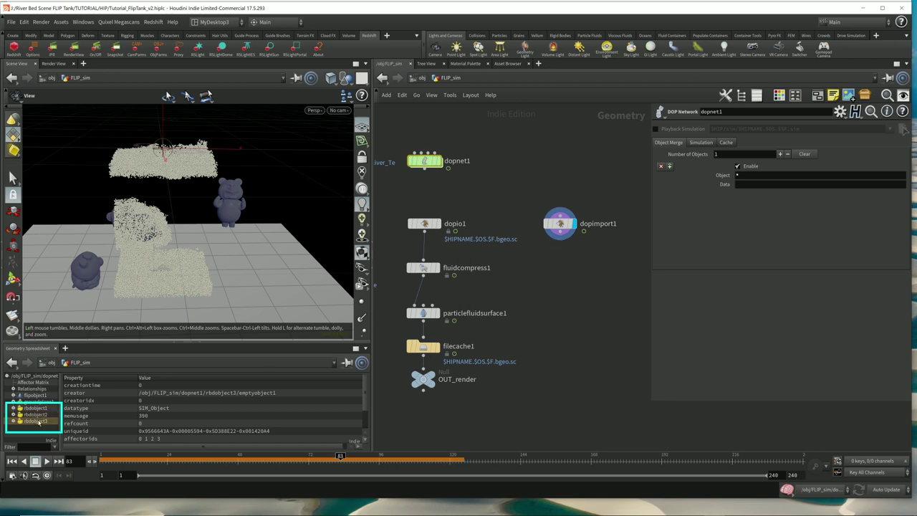
Step: Set dopimport1's Object Mask to rbd* to import only the rigid-body teddies from dopnet1
mouse_move(462, 173)
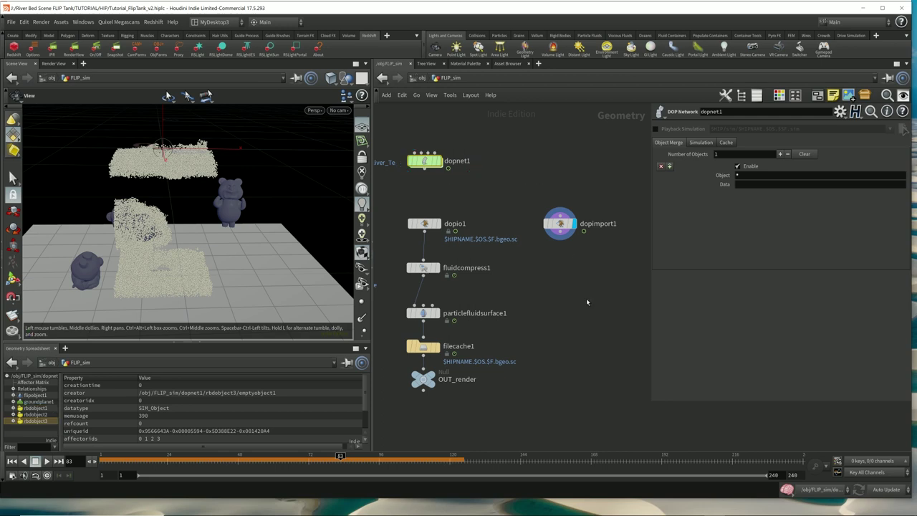
left_click(562, 224)
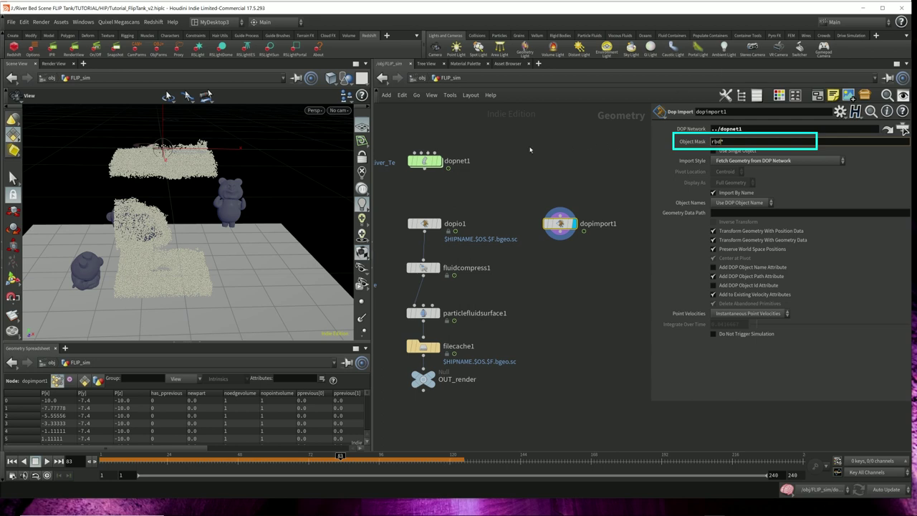
left_click(424, 160)
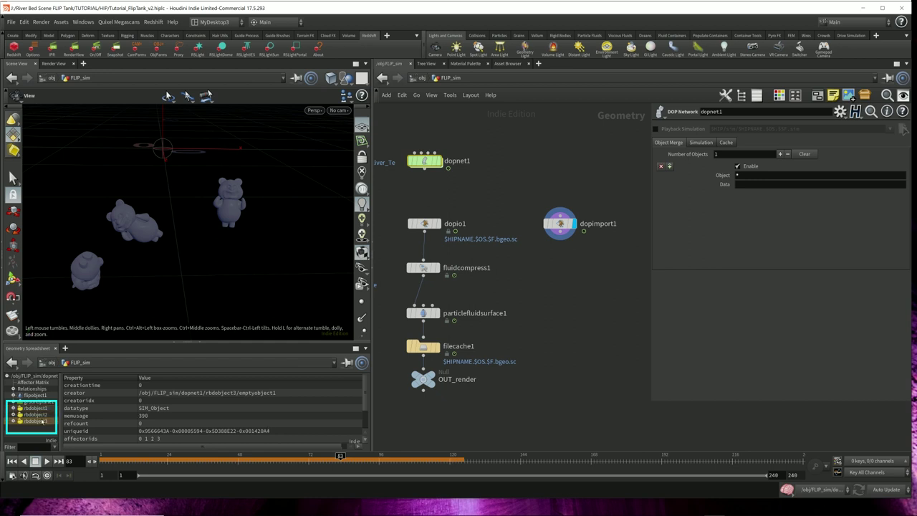
left_click(561, 223)
left_click(730, 141)
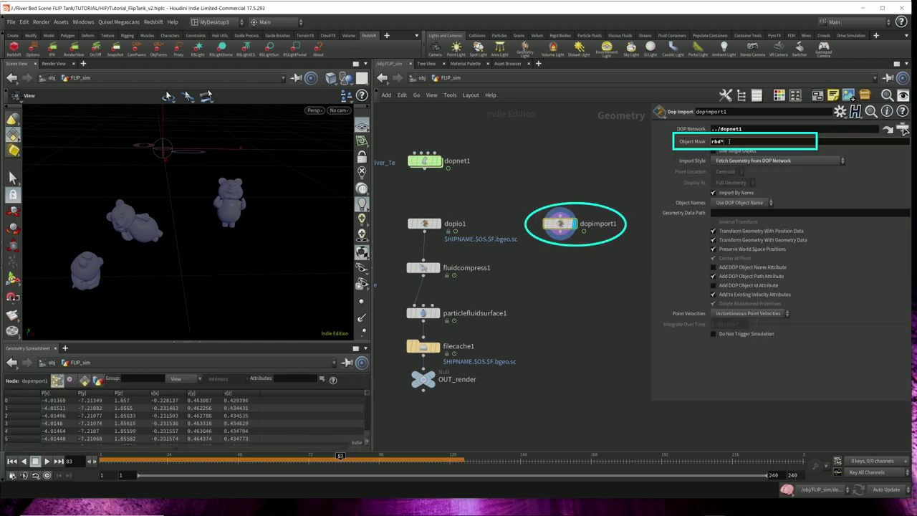
key("BackSpace")
type("*")
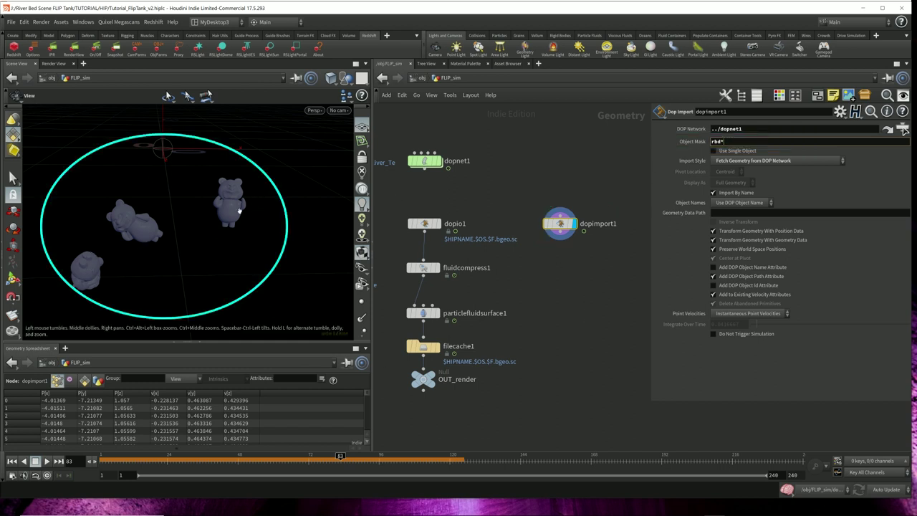
Step: Add a Null node wired below dopimport1 and place it roughly level with OUT_render
left_click(560, 238)
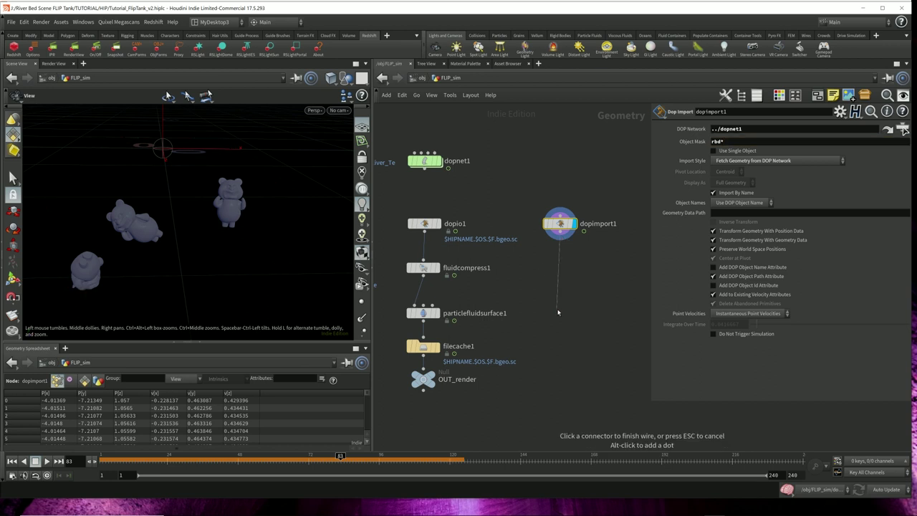
left_click(558, 313)
type("null")
key("Return")
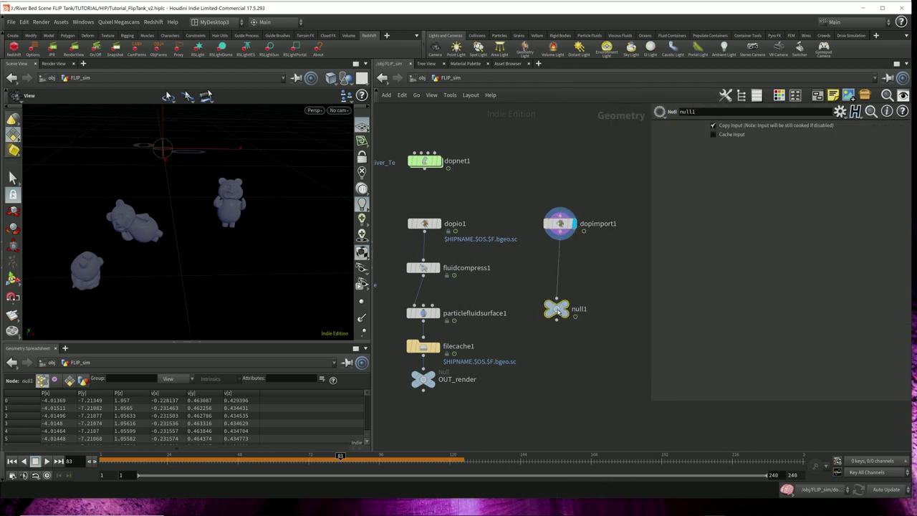
left_click_drag(558, 312, 561, 378)
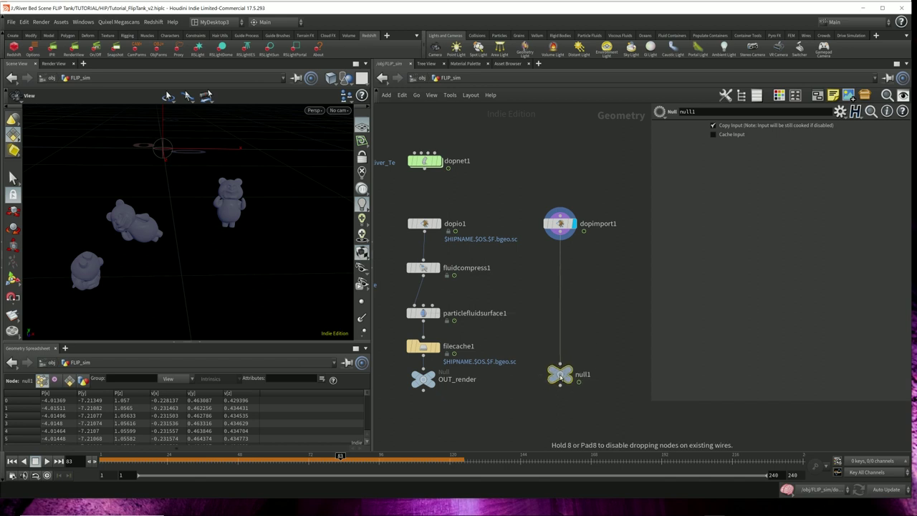
Step: Rename the Null below dopimport1 as OUT_render_Oliver
double_click(582, 375)
type("OUT_")
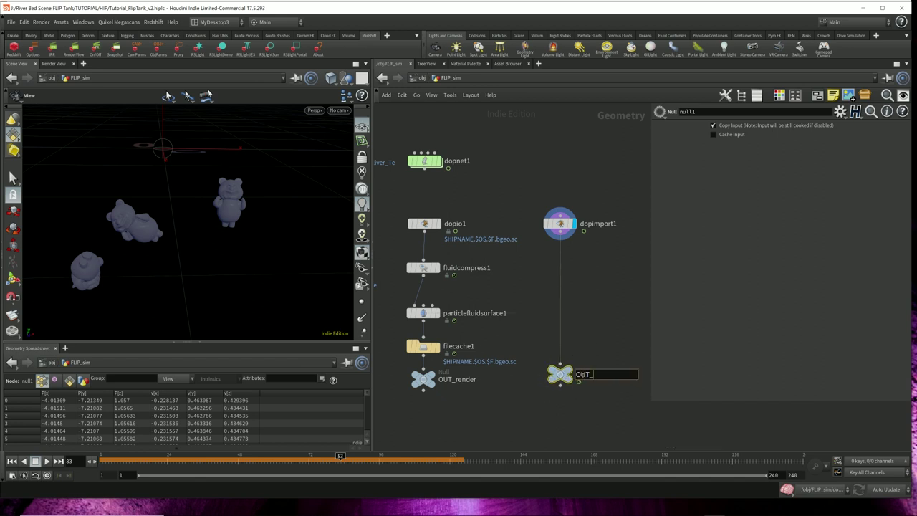
type("render_t")
type("liver")
key("Return")
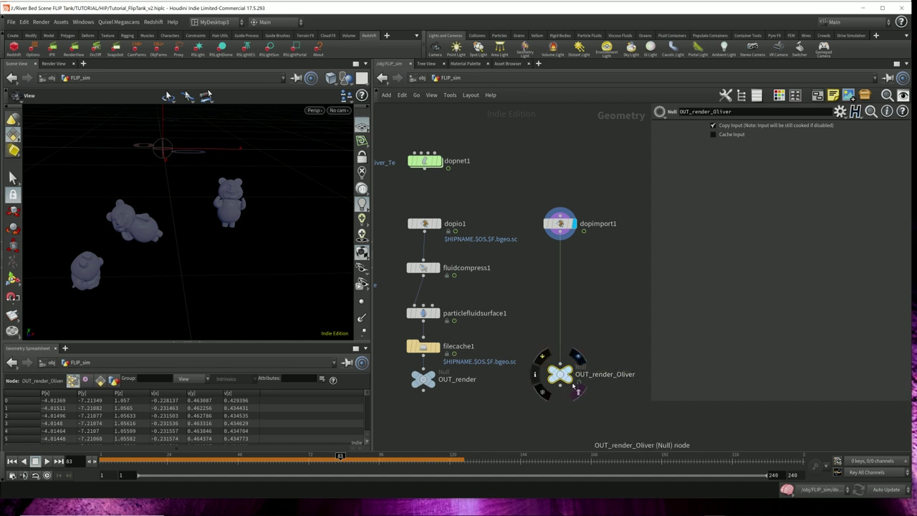
Step: Template OUT_render_Oliver and OUT_render to view the teddies and the fluid together in the viewport
left_click(577, 389)
left_click(433, 388)
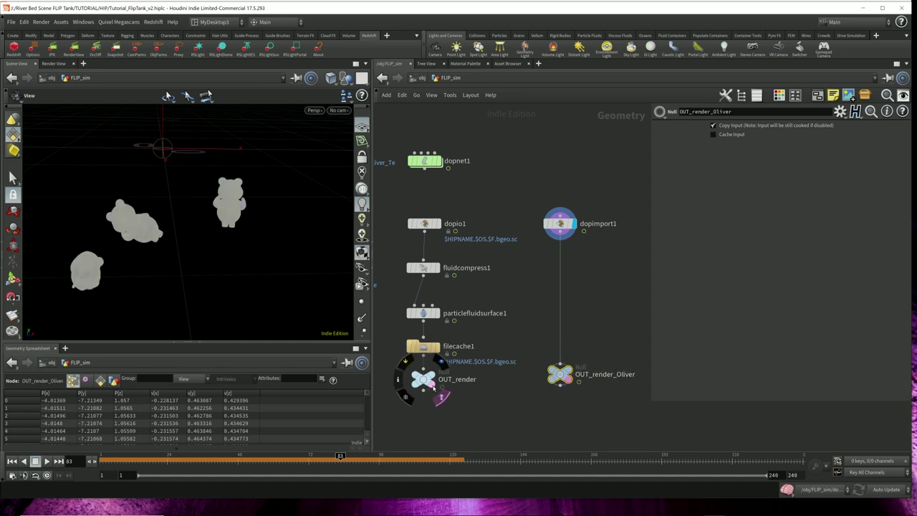
left_click(525, 403)
scroll(205, 211, "up", 5)
left_click_drag(197, 248, 268, 227)
scroll(205, 211, "down", 5)
scroll(222, 213, "down", 5)
middle_click_drag(476, 431, 479, 388)
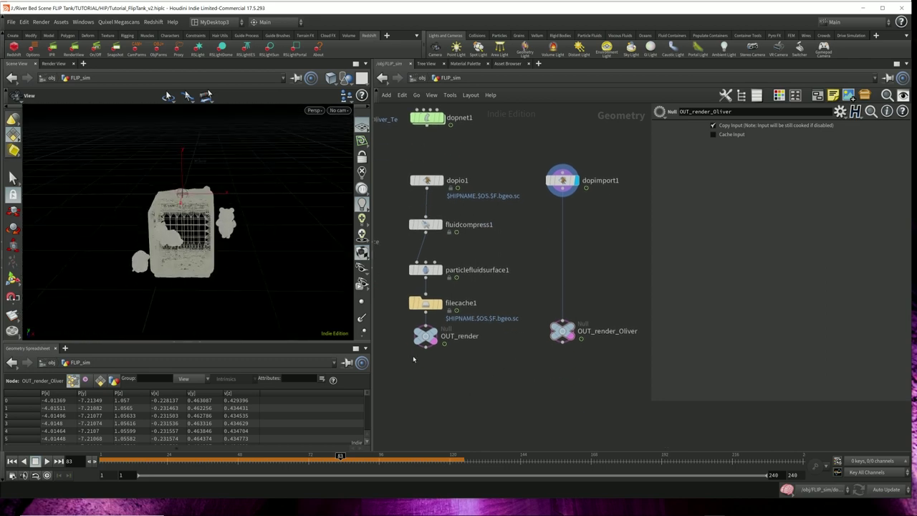
Step: Try combining OUT_render and OUT_render_Oliver in a displayed Merge node, and delete that node
left_click_drag(413, 359, 584, 324)
left_click(425, 348)
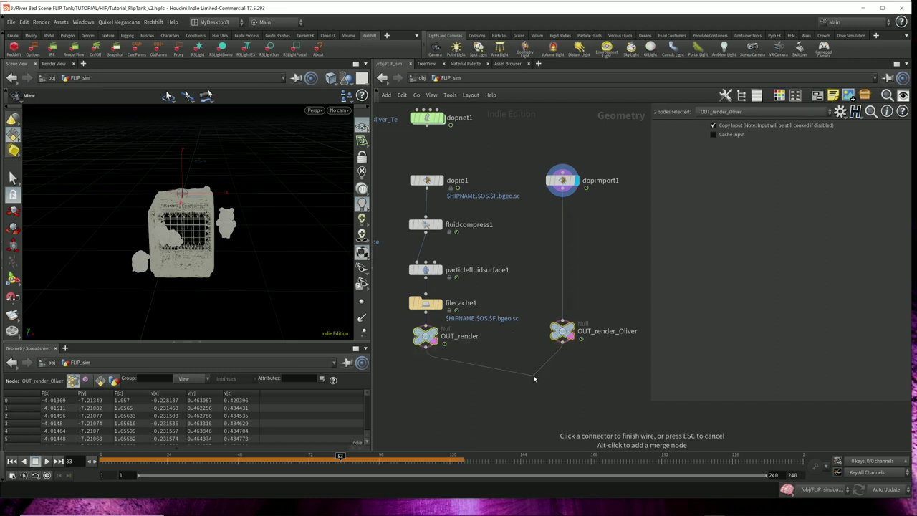
left_click(534, 378)
type("mer")
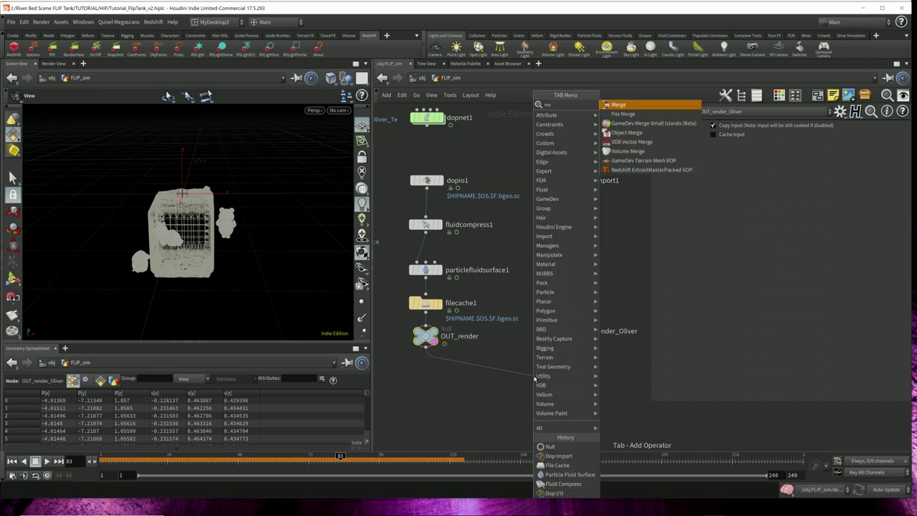
key("Return")
left_click_drag(533, 376, 506, 393)
left_click(524, 373)
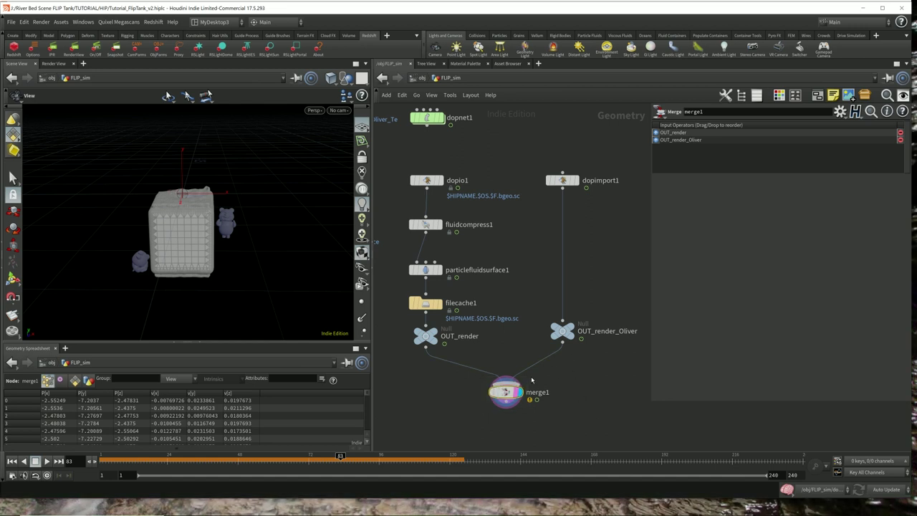
key("Delete")
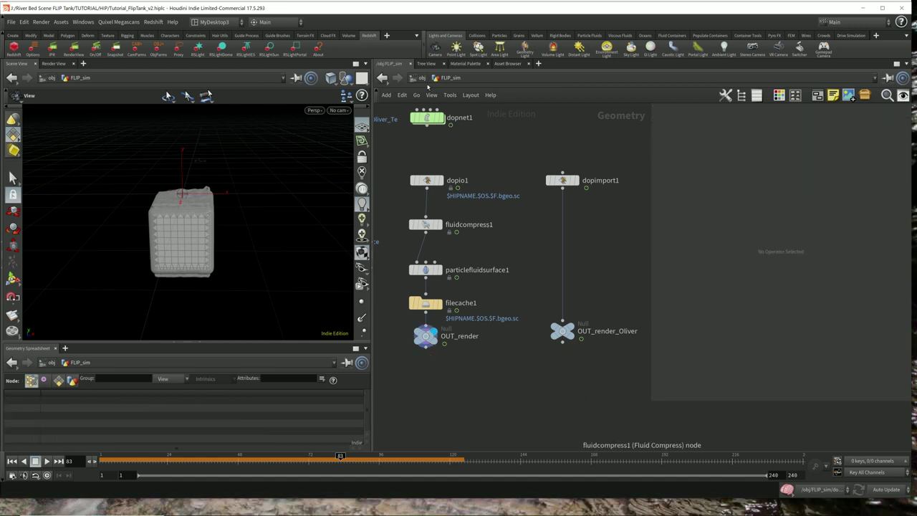
Step: Examine the object-level Material parameter in FLIP_sim's render settings and return inside its network
left_click(420, 78)
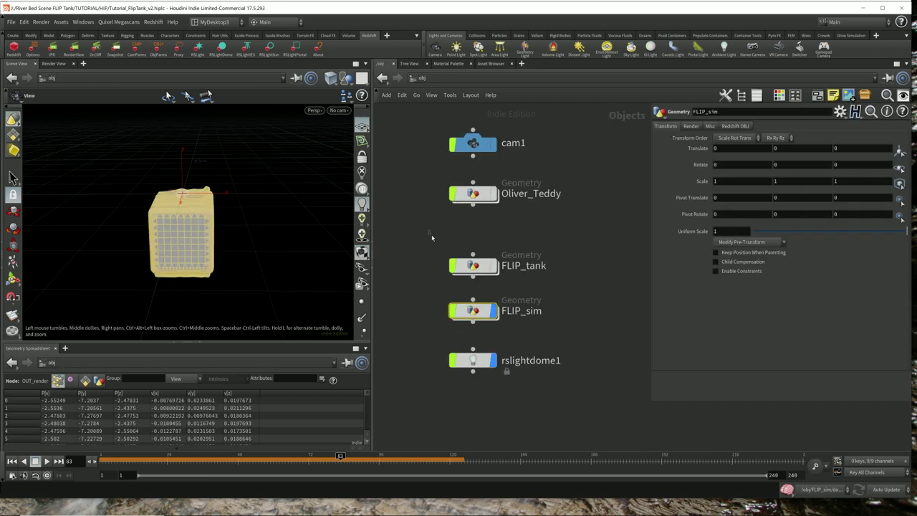
left_click(690, 126)
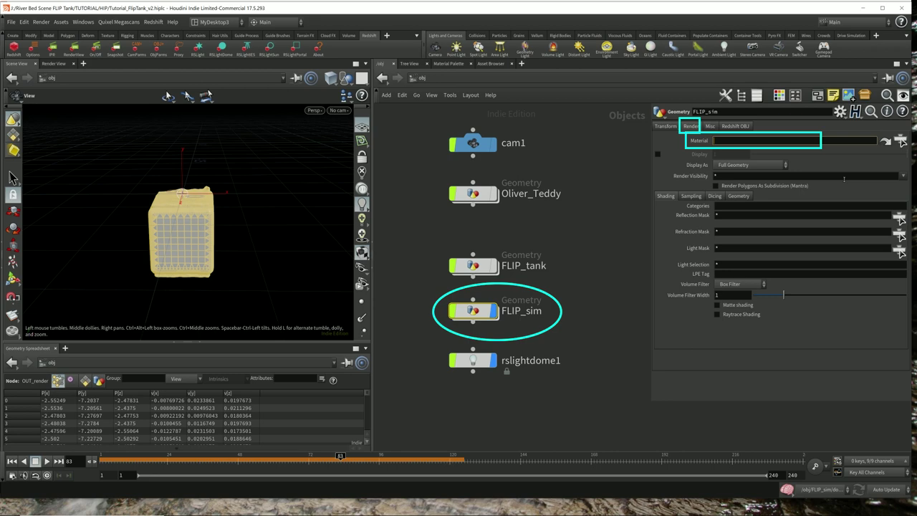
double_click(469, 313)
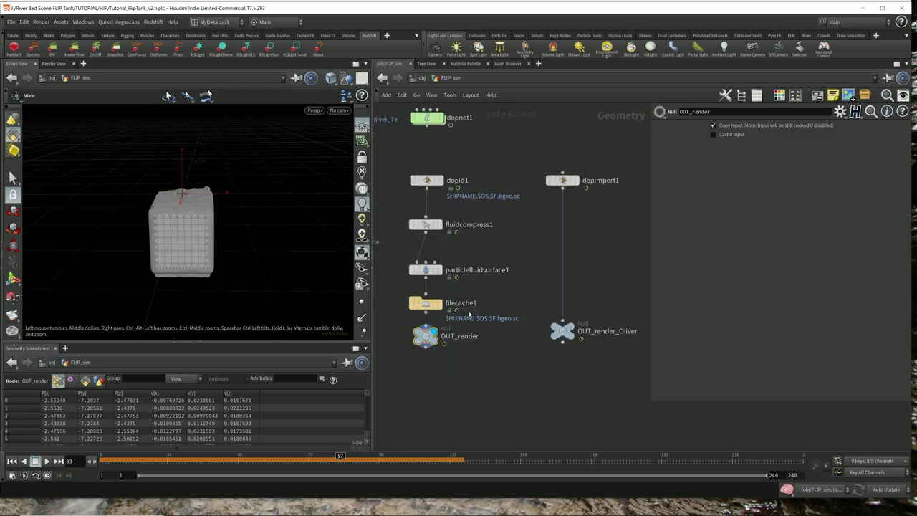
Step: Insert a Material node between dopimport1 and OUT_render_Oliver
key("Tab")
type("mat")
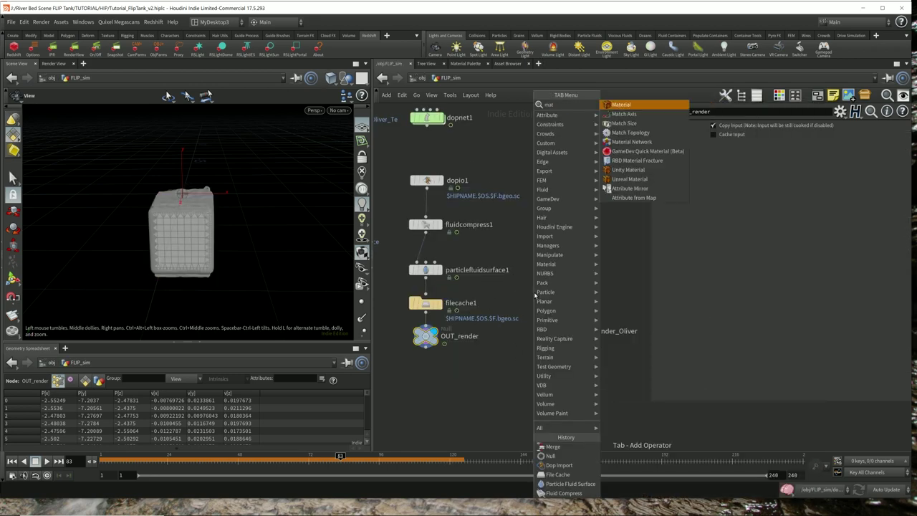
key("Return")
left_click(563, 270)
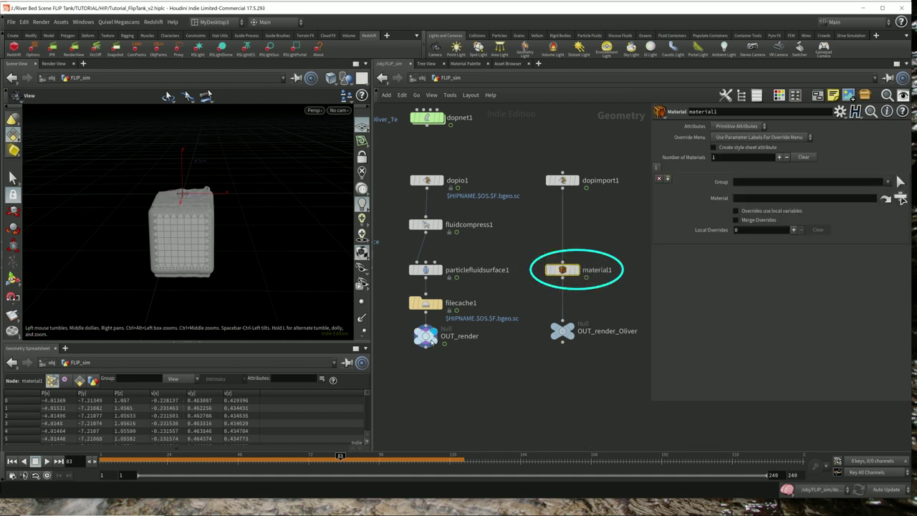
Step: Make room below filecache1 and insert a second Material node between it and OUT_render
left_click_drag(434, 334, 434, 389)
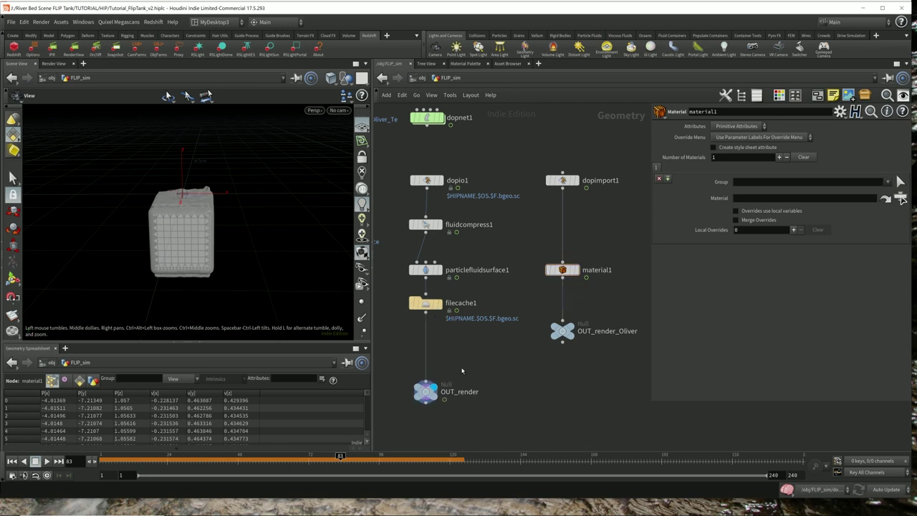
key("Tab")
type("mate")
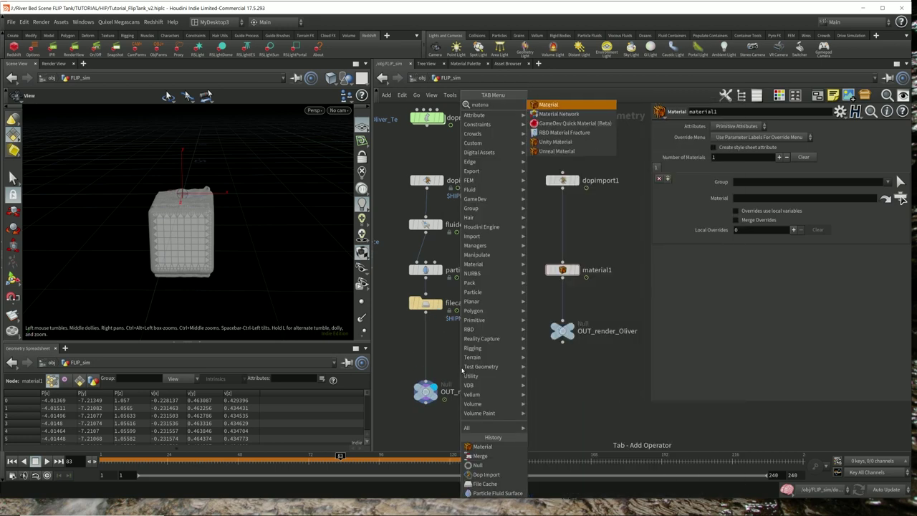
key("Return")
left_click(451, 361)
left_click_drag(452, 361, 426, 349)
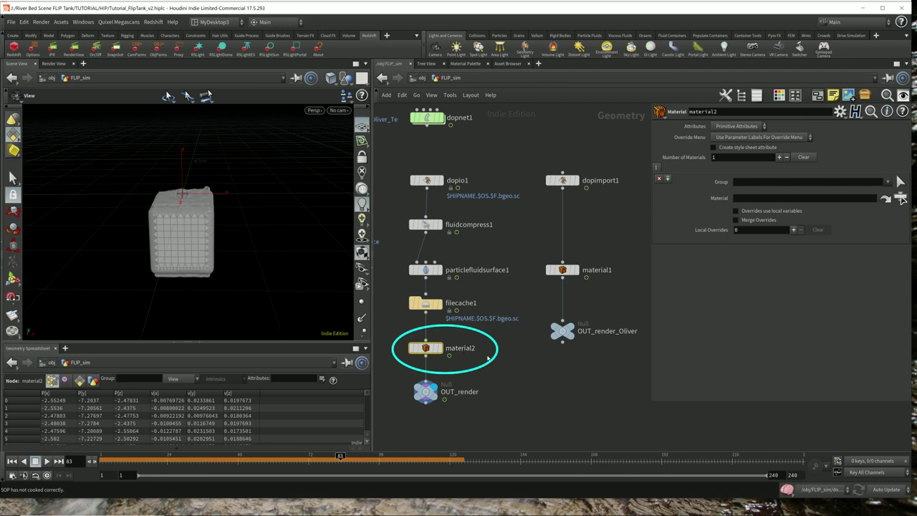
middle_click_drag(438, 406, 434, 347)
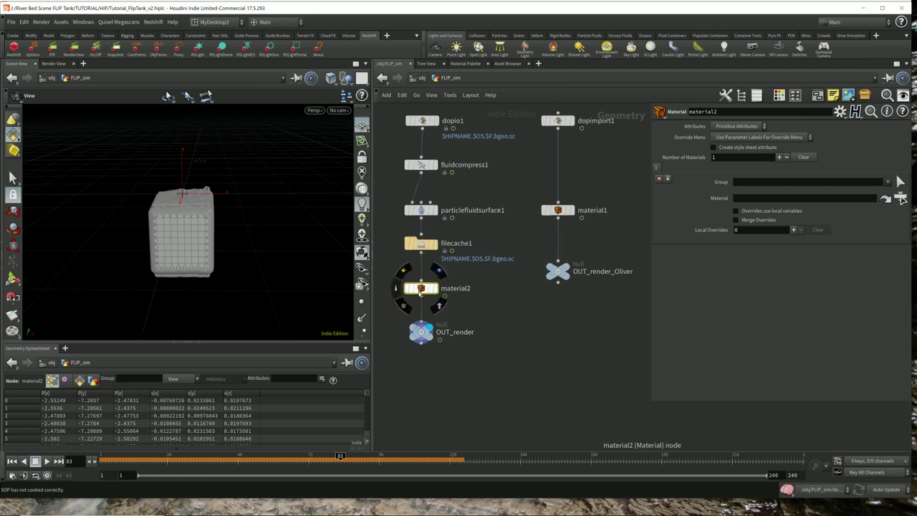
Step: Go to the shop network and add an RS Material shader there
left_click(424, 79)
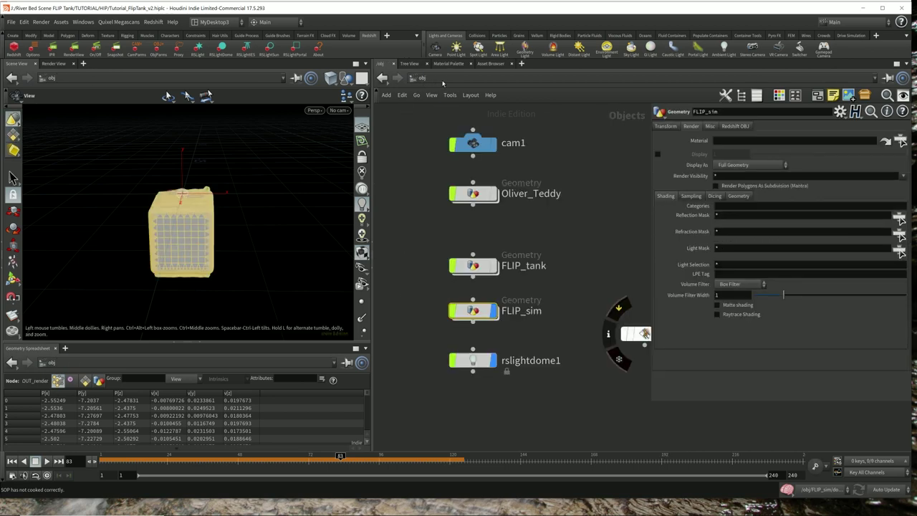
left_click(447, 81)
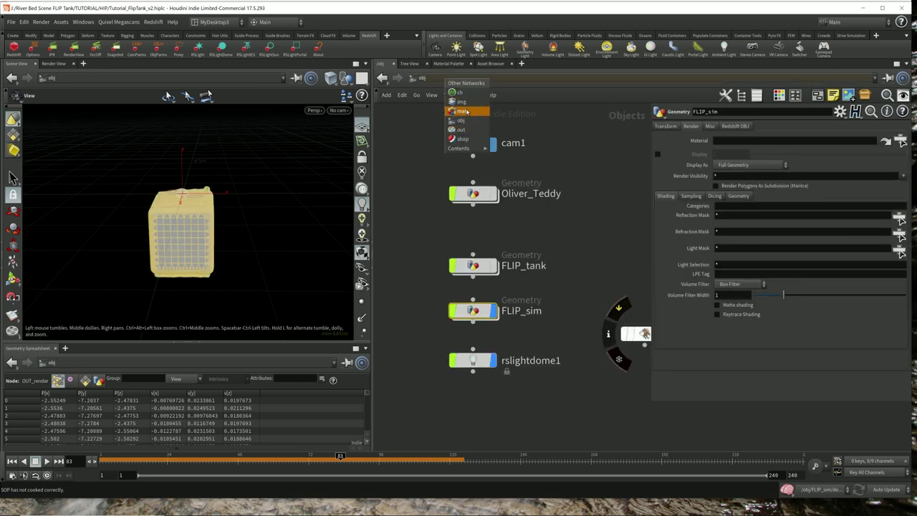
left_click(463, 111)
left_click(447, 81)
left_click(462, 142)
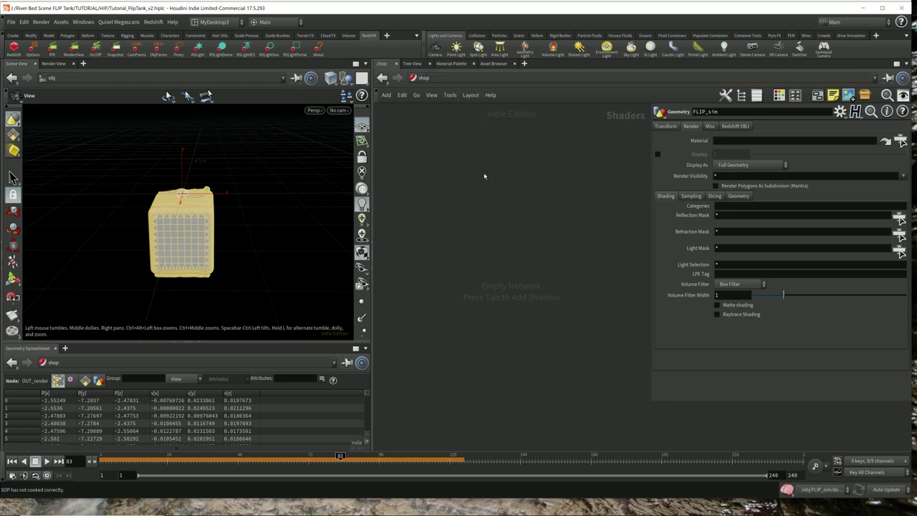
key("Tab")
type("rs")
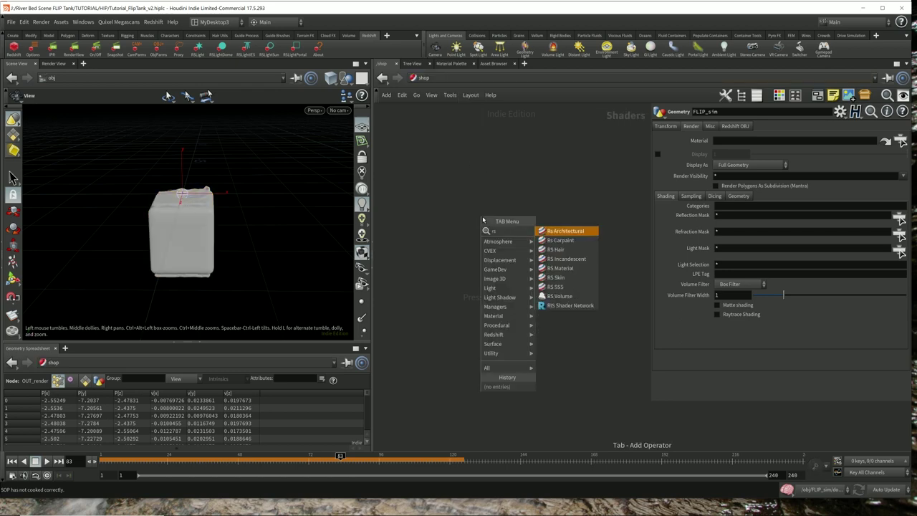
left_click(561, 268)
left_click(502, 186)
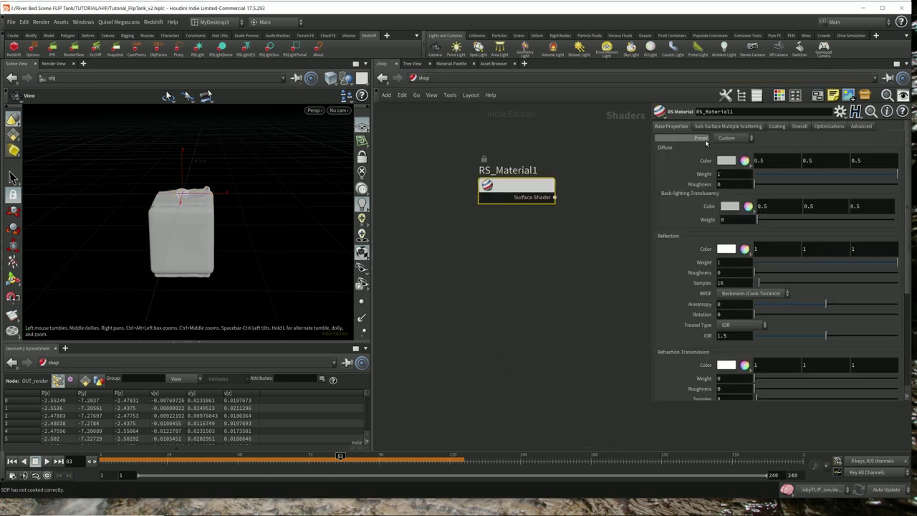
Step: Apply the Water preset to the RS Material shader and rename it RS_Water_MAT
left_click(728, 138)
left_click(724, 175)
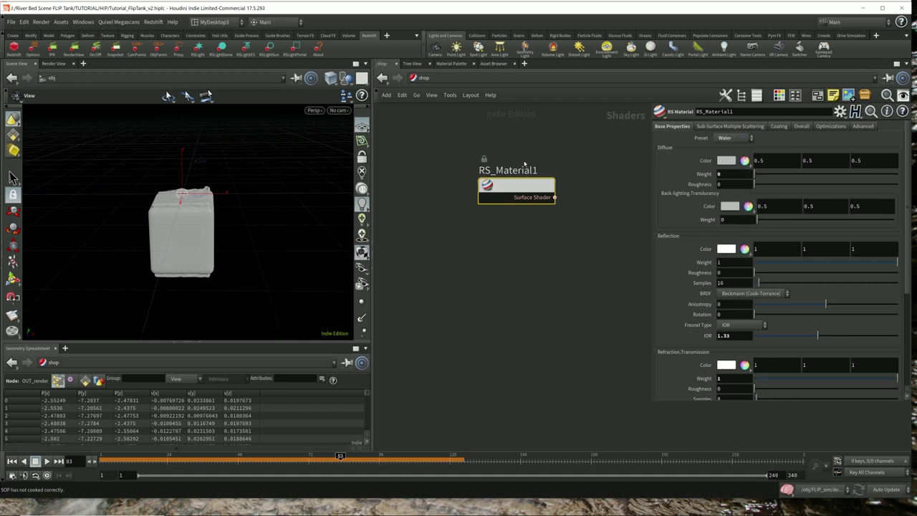
double_click(491, 170)
left_click_drag(495, 169, 586, 172)
type("Water_MAT")
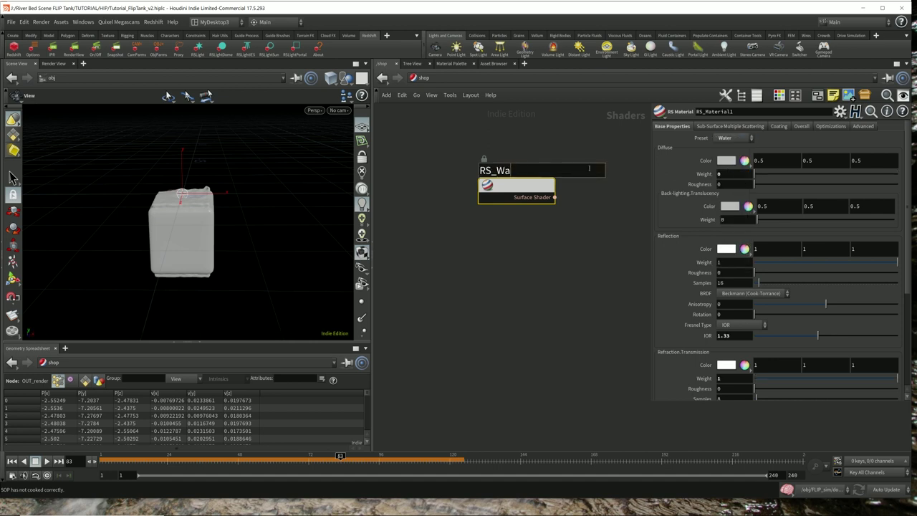
key("Return")
Step: Set the sub-surface transmittance color of RS_Water_MAT to a light blue of 0.263333, 0.488333, 0.883333
scroll(674, 376, "down", 5)
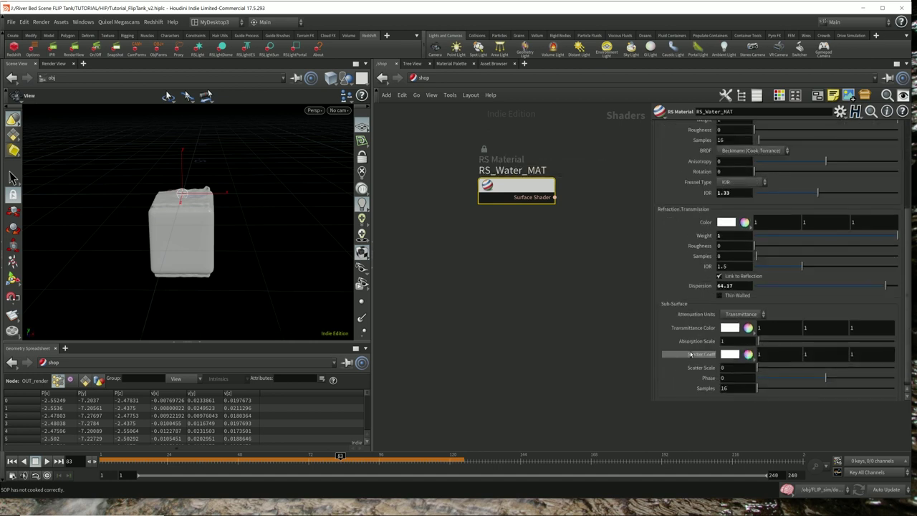
left_click(726, 324)
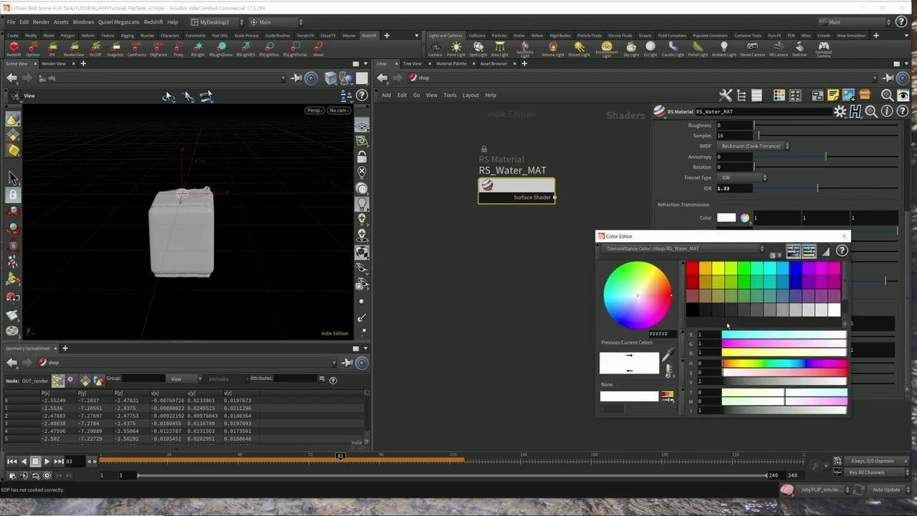
left_click(771, 296)
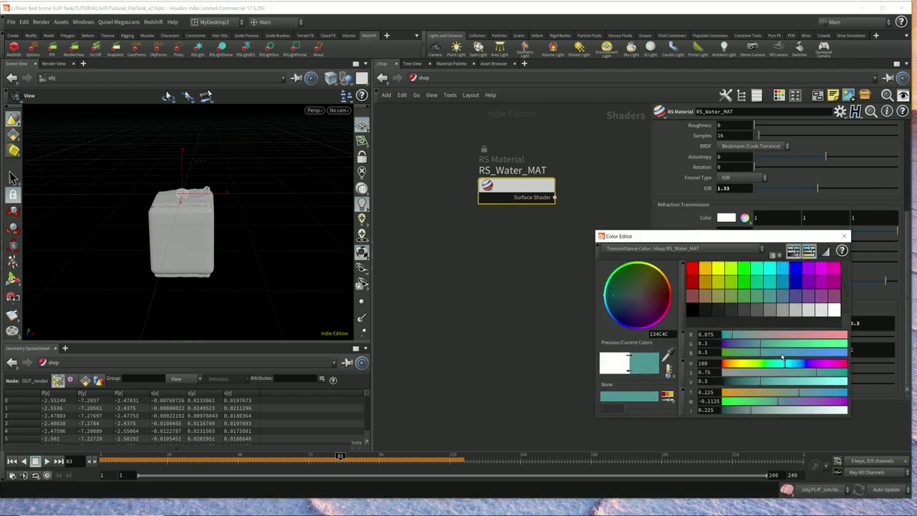
left_click(809, 353)
left_click(791, 411)
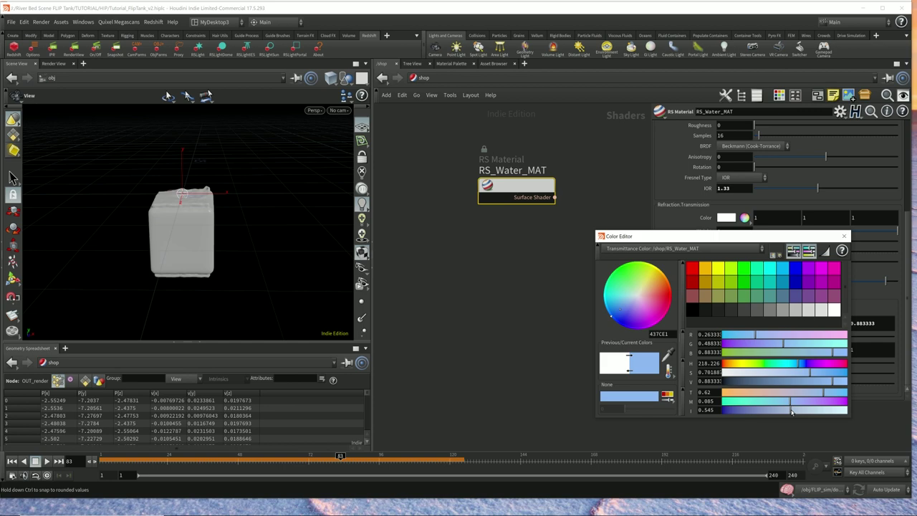
left_click(845, 236)
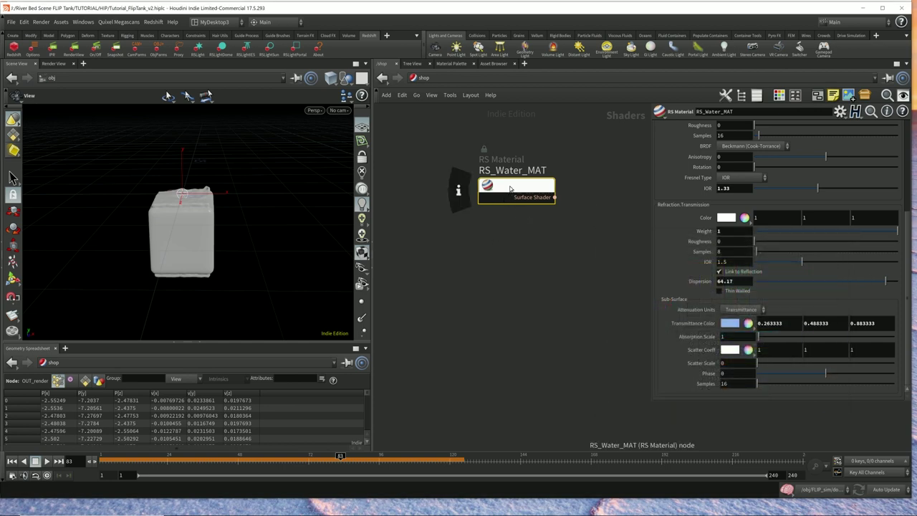
Step: Add a second RS Material shader below RS_Water_MAT and rename it RS_Plastic_MAT
key("Tab")
type("rs")
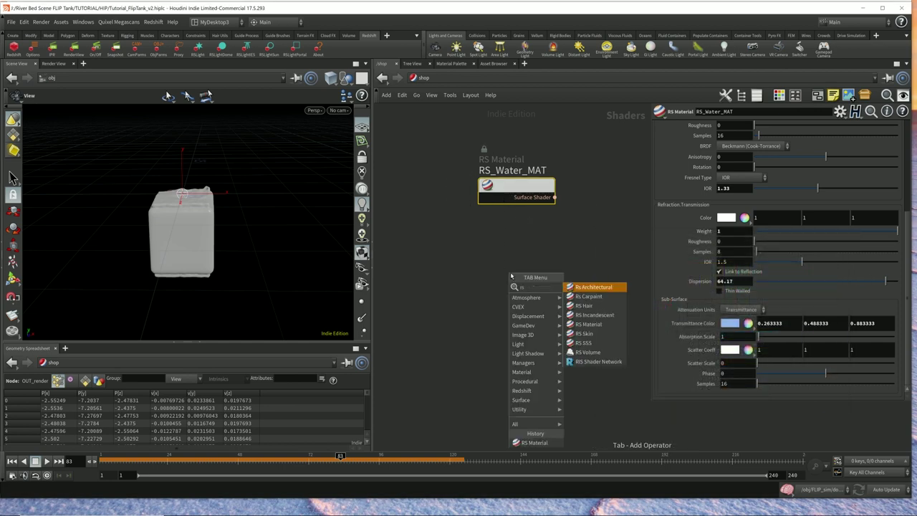
type(" mat")
key("Return")
left_click(498, 258)
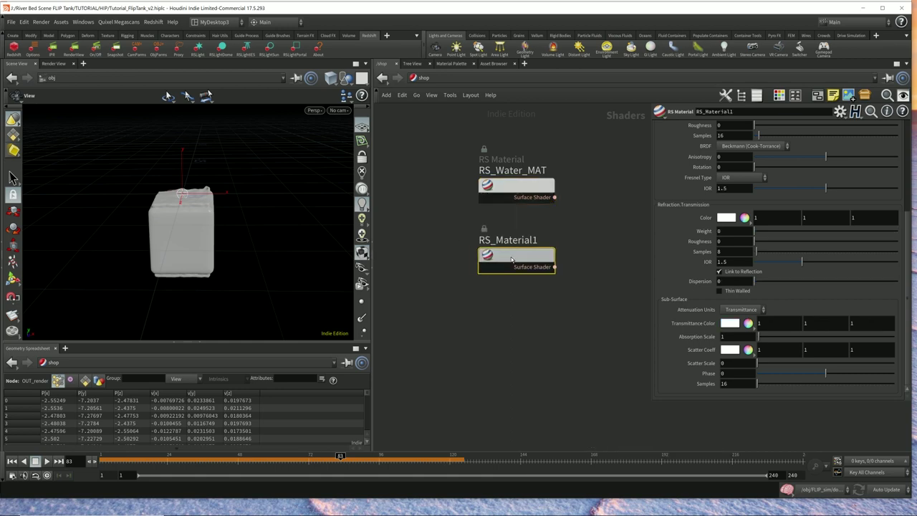
left_click(517, 242)
left_click_drag(496, 243, 543, 259)
type("Plastic_MAT")
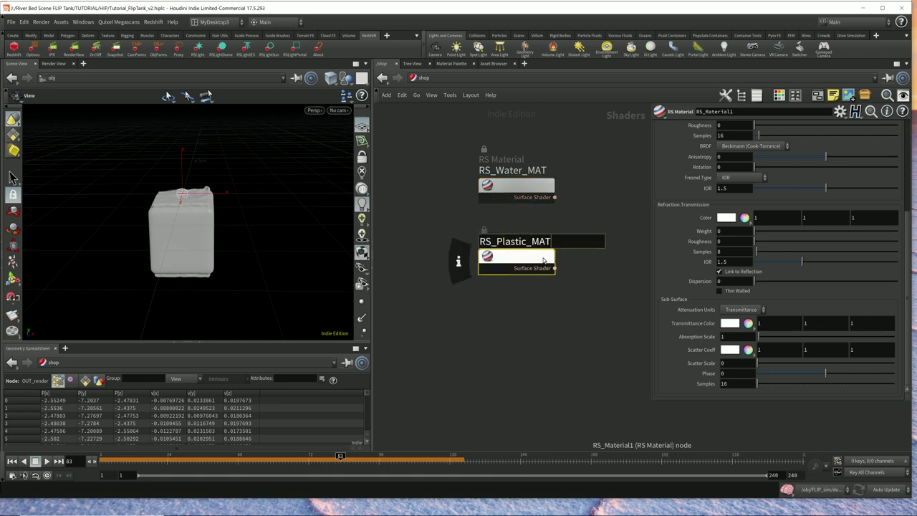
key("Return")
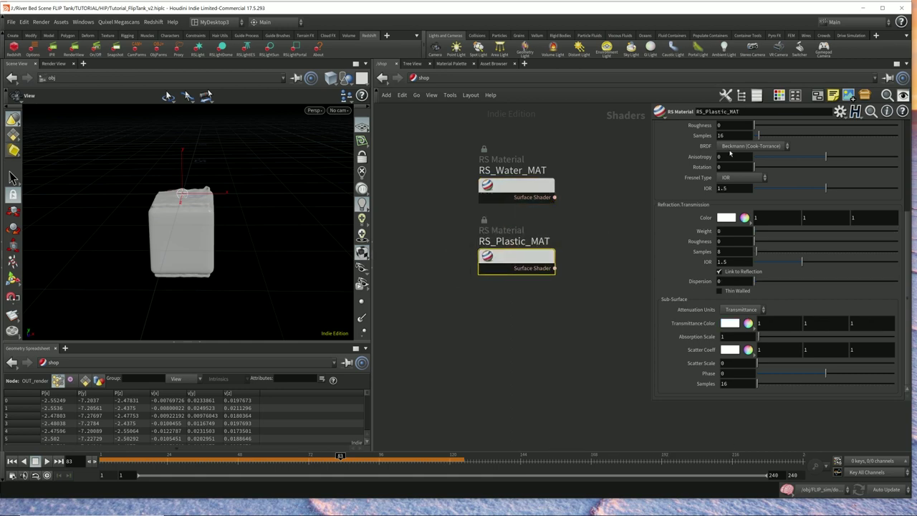
Step: Apply the Plastic preset to RS_Plastic_MAT and set its diffuse color to a dark red of 0.5, 0, 0
scroll(731, 154, "up", 5)
left_click(731, 139)
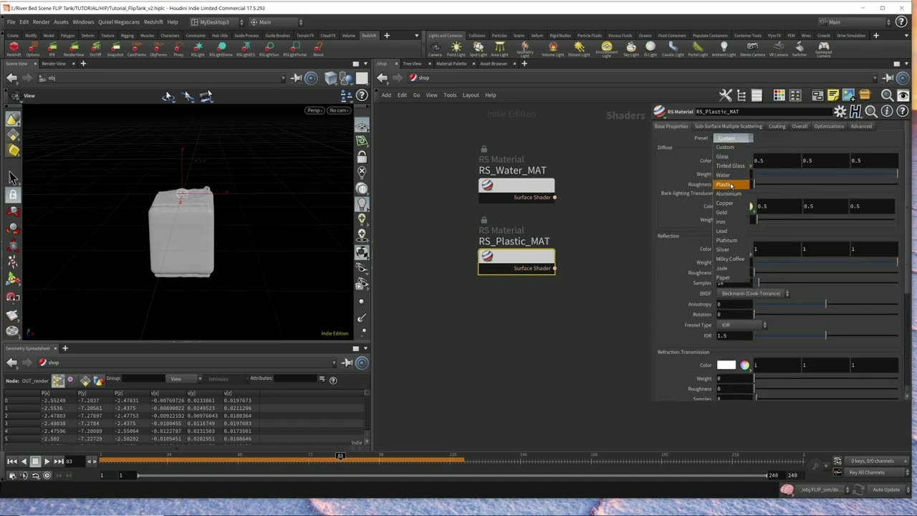
left_click(731, 185)
left_click(728, 160)
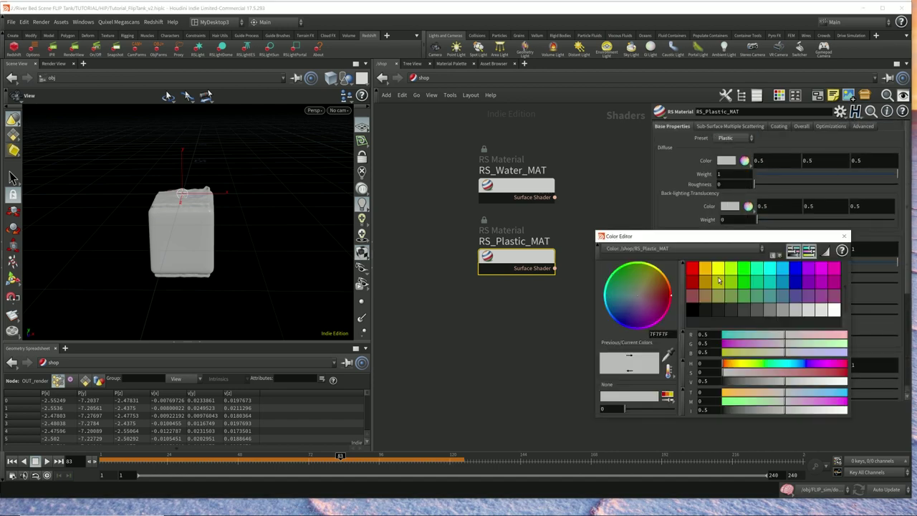
left_click(693, 281)
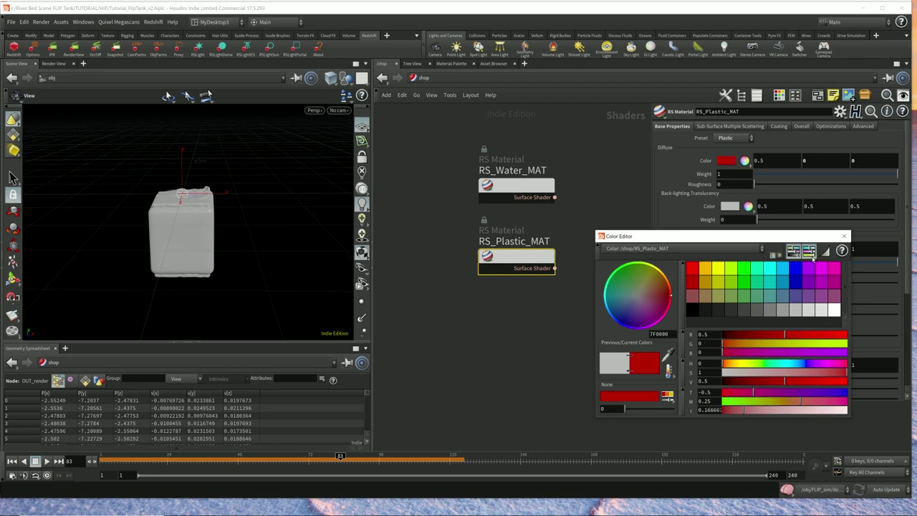
left_click(844, 237)
left_click(588, 320)
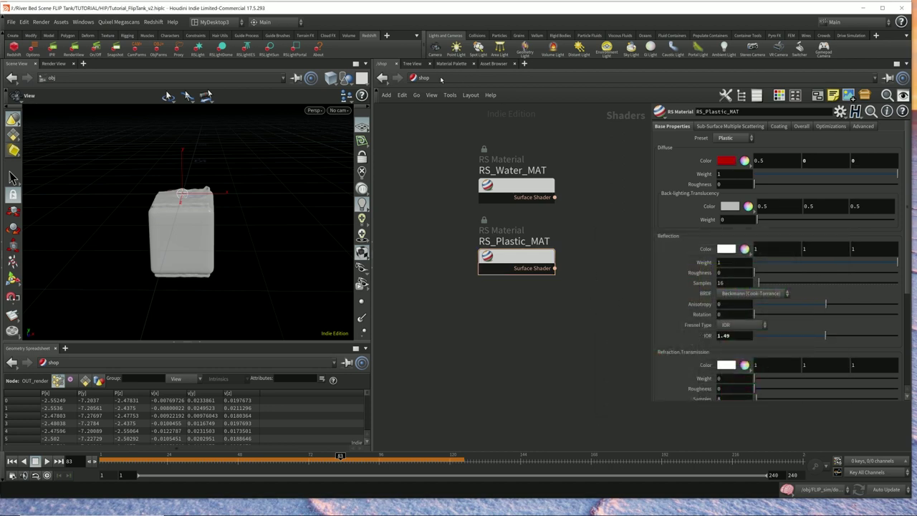
Step: Go into the FLIP_sim object and assign /shop/RS_Plastic_MAT to the material1 node above OUT_render_Oliver
left_click(437, 78)
left_click(457, 119)
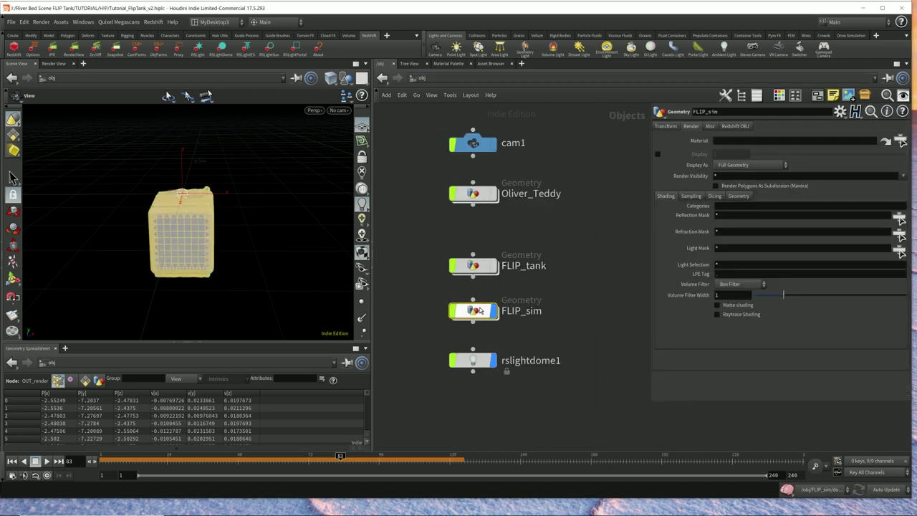
double_click(480, 312)
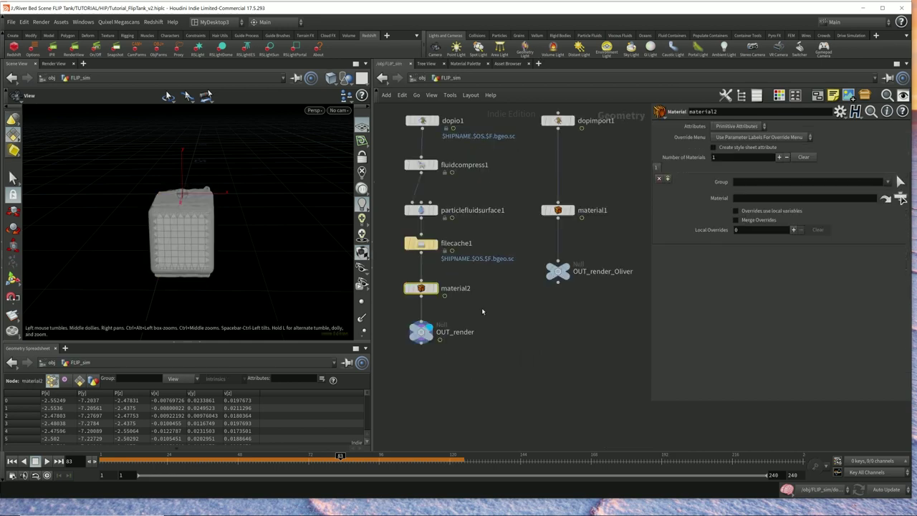
left_click(566, 212)
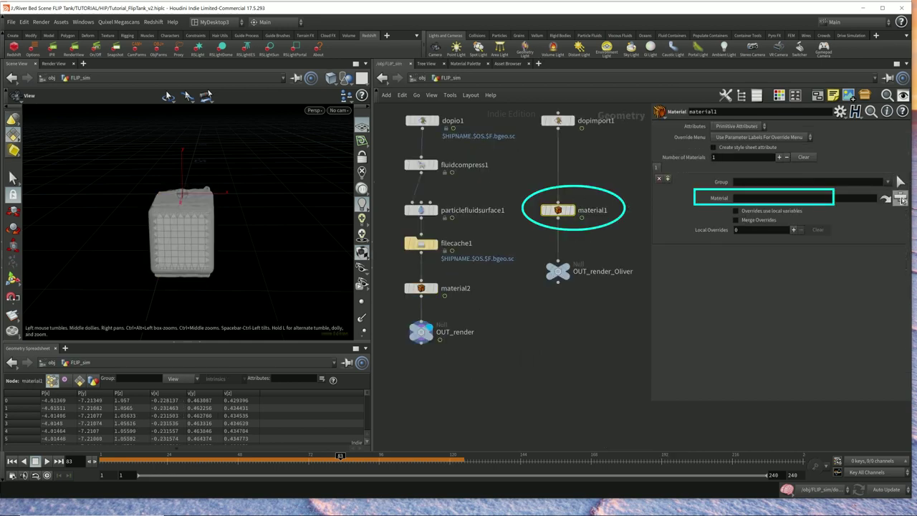
left_click(900, 198)
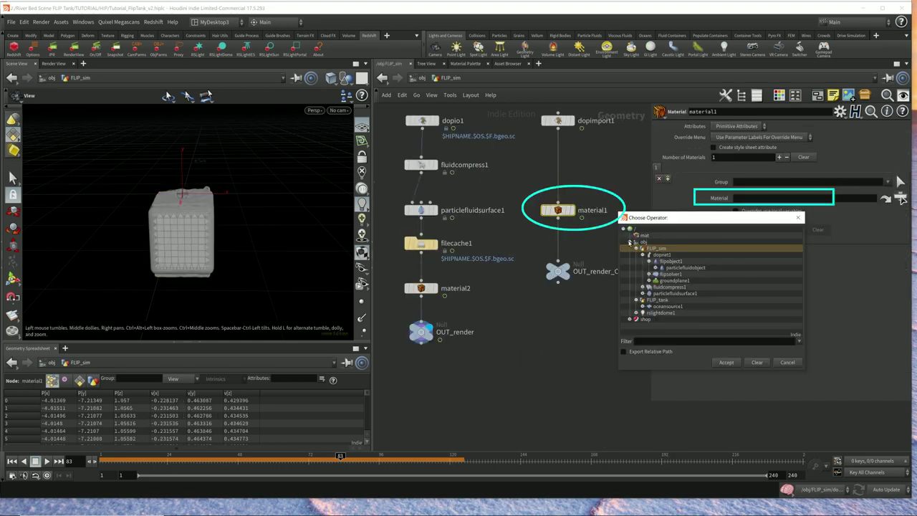
left_click(631, 242)
left_click(631, 248)
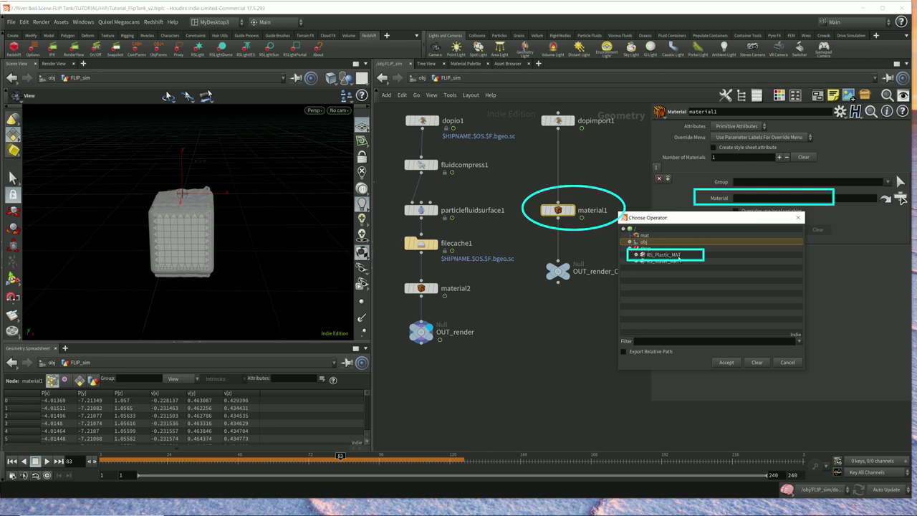
double_click(665, 255)
Step: Rename the material1 node to Plastic and the material2 node to Water
double_click(593, 211)
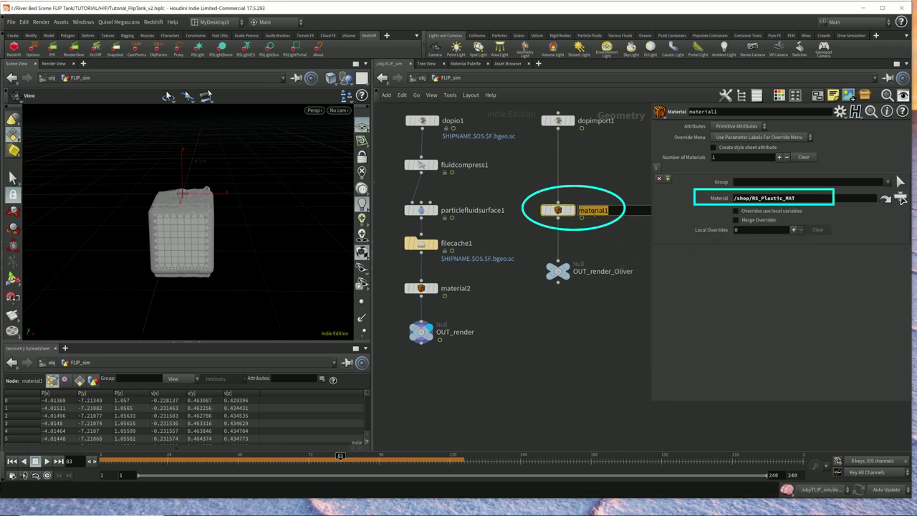
type("Plastic")
key("Return")
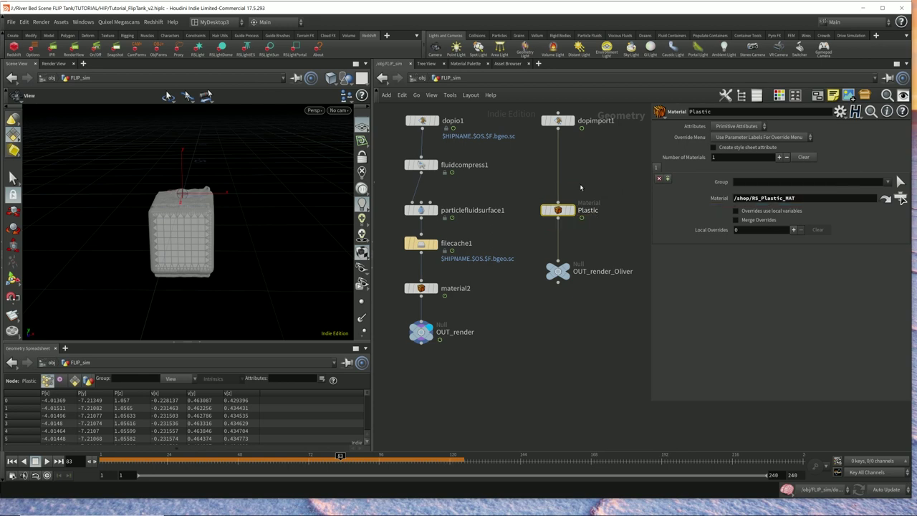
double_click(455, 289)
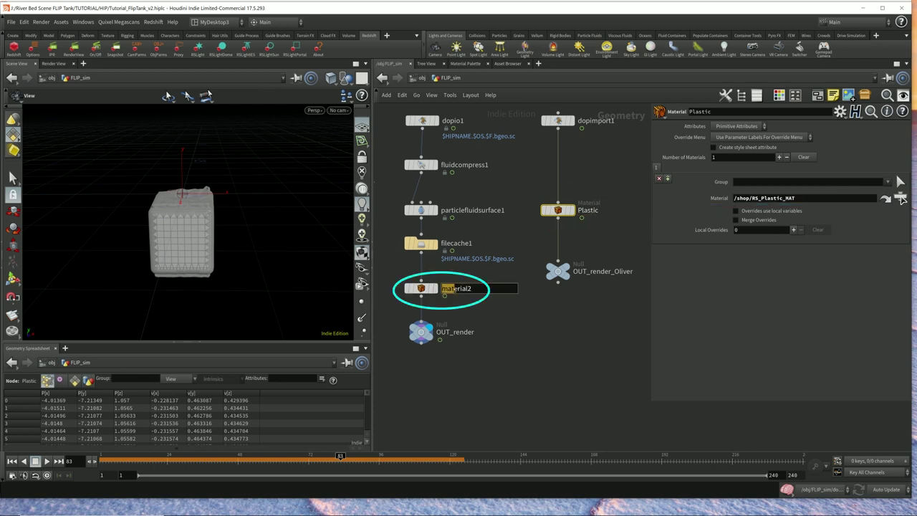
type("Water")
key("Return")
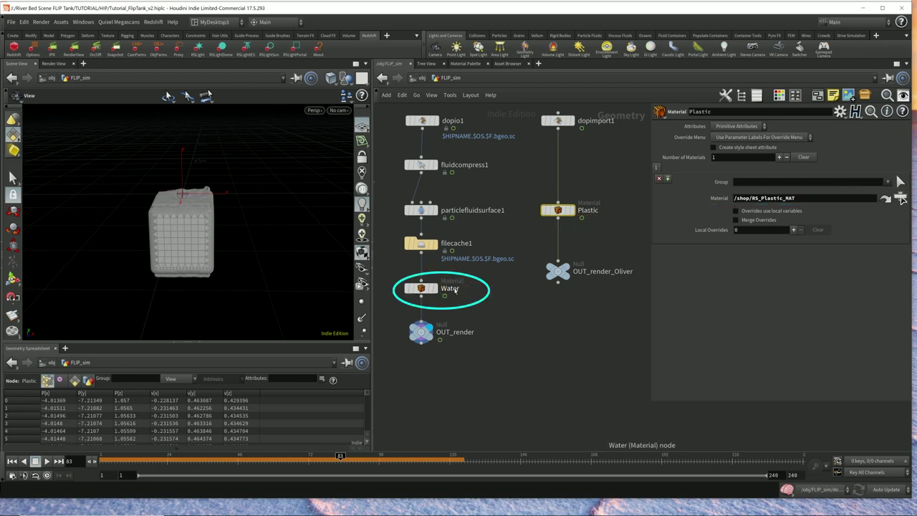
Step: Assign the shop material RS_Water_MAT to the Water node below filecache1
left_click(423, 287)
left_click(901, 199)
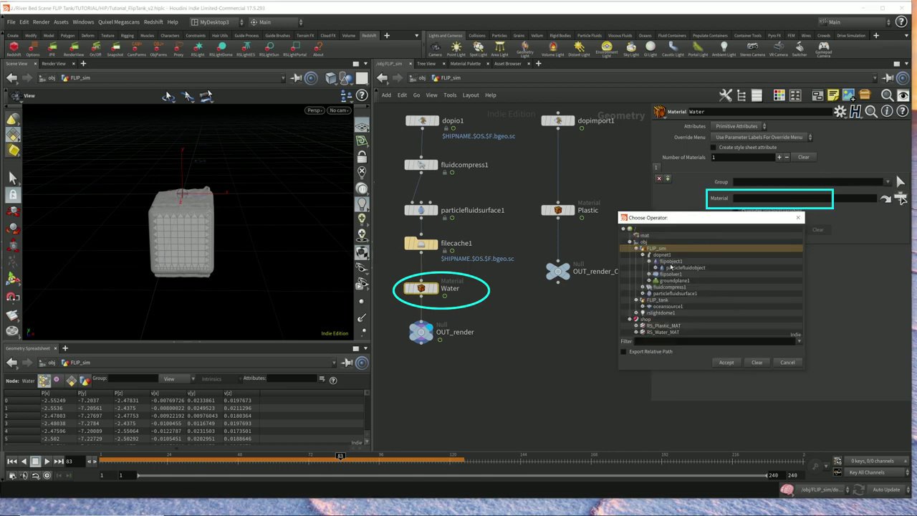
left_click(637, 249)
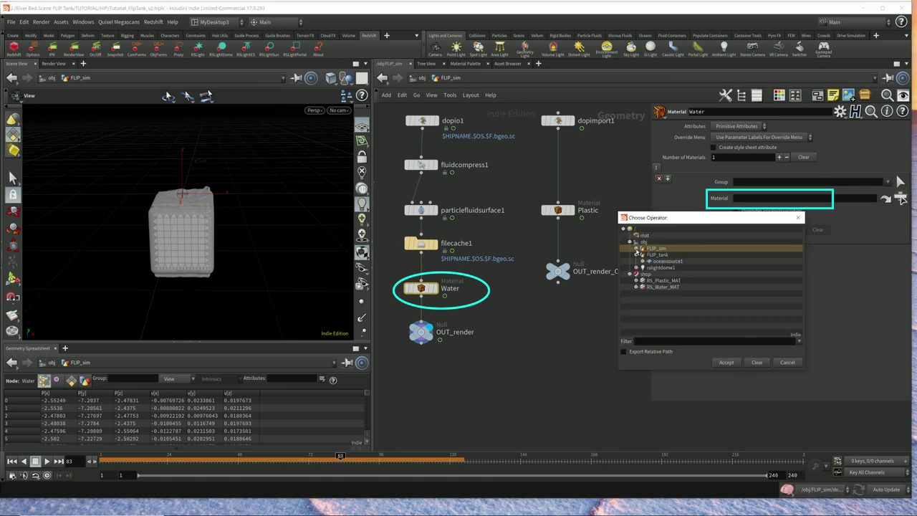
double_click(676, 287)
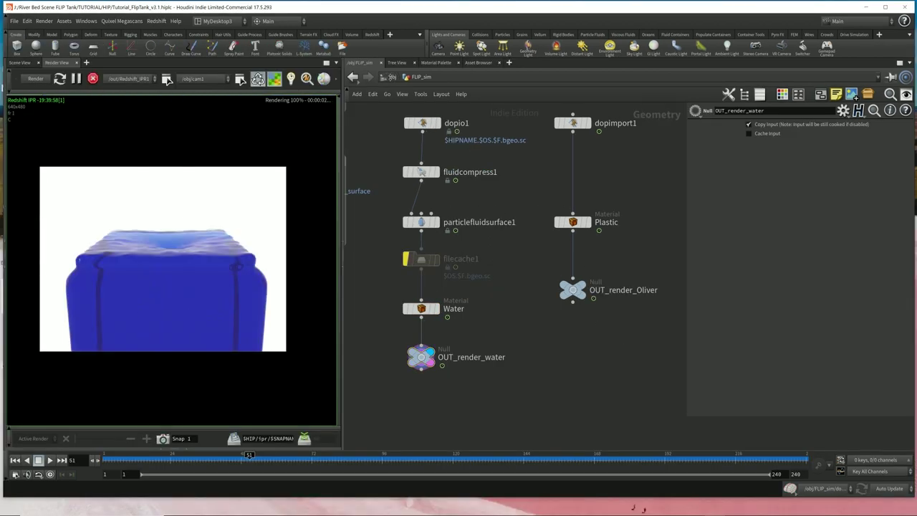
Step: Return to the object level, turn on the display of Oliver_Teddy and find the teddy above the tank in the scene view
key("u")
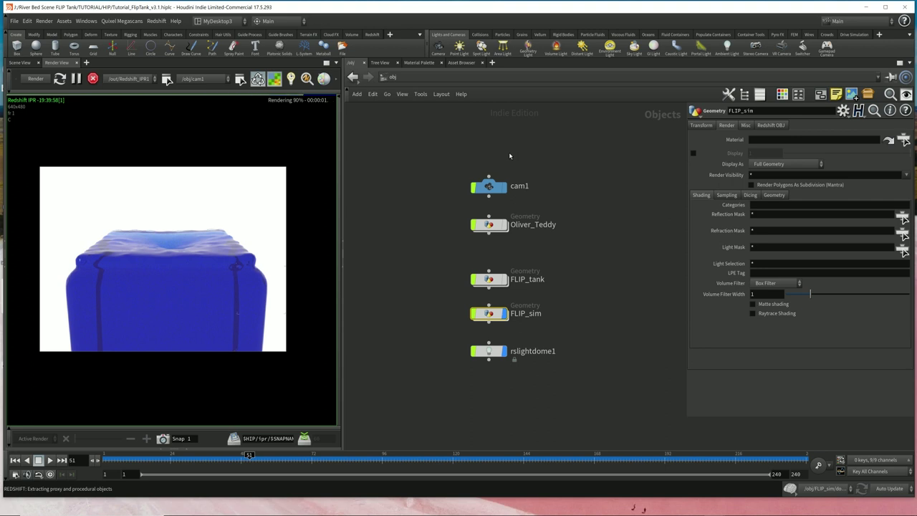
left_click(488, 228)
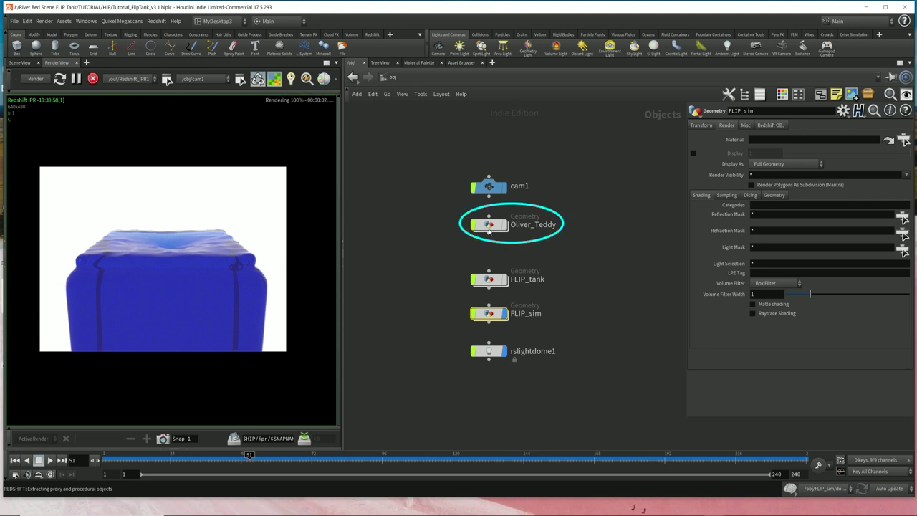
left_click_drag(448, 236, 572, 212)
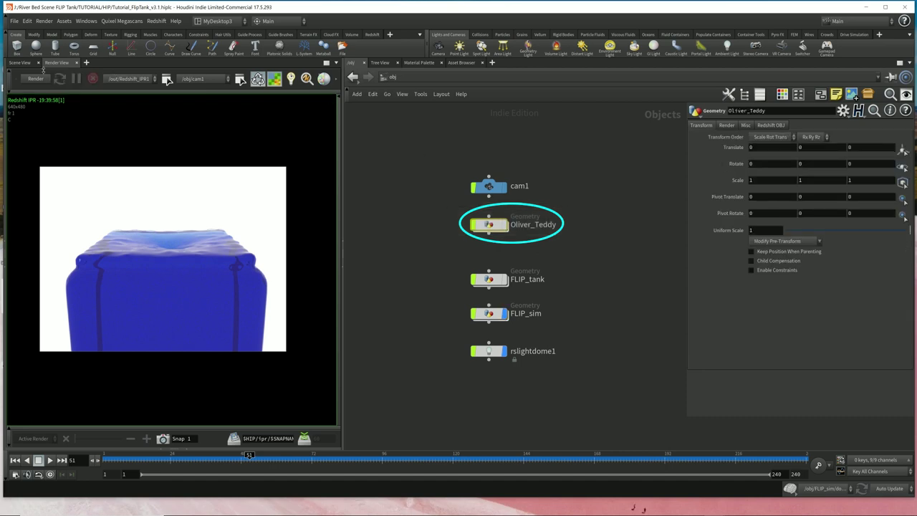
left_click(19, 62)
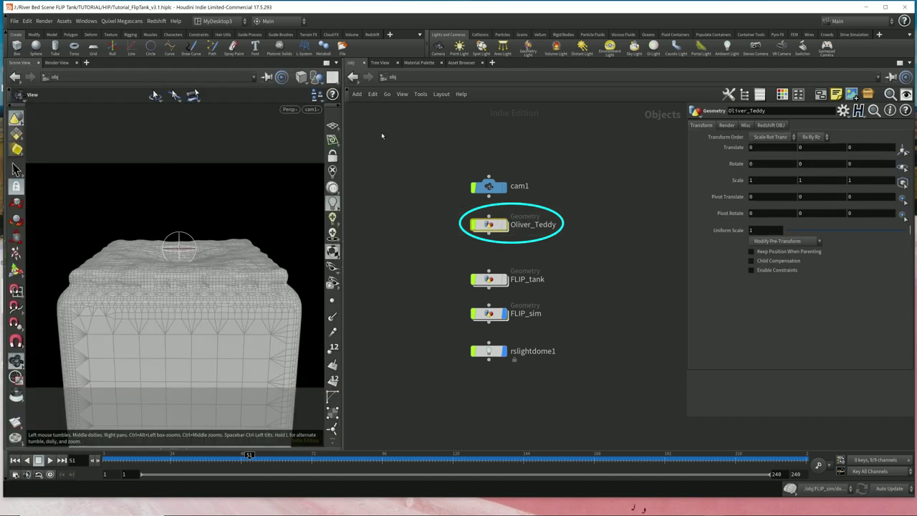
left_click(506, 224)
middle_click_drag(269, 237, 203, 237)
right_click_drag(262, 204, 252, 265)
scroll(252, 265, "down", 5)
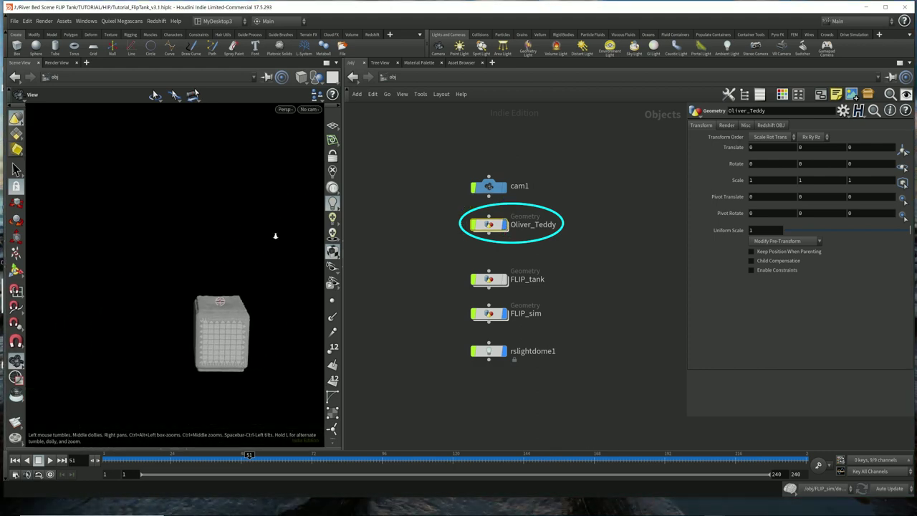
scroll(207, 249, "down", 2)
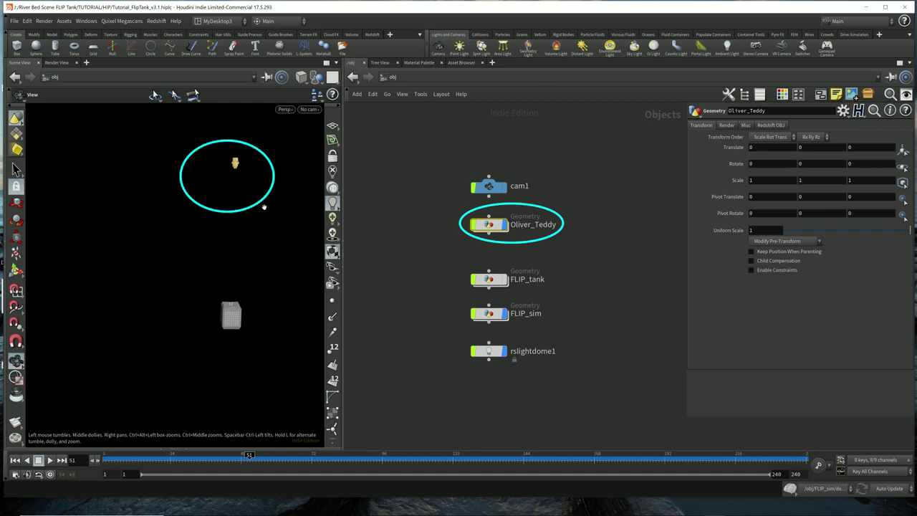
right_click_drag(250, 207, 227, 228)
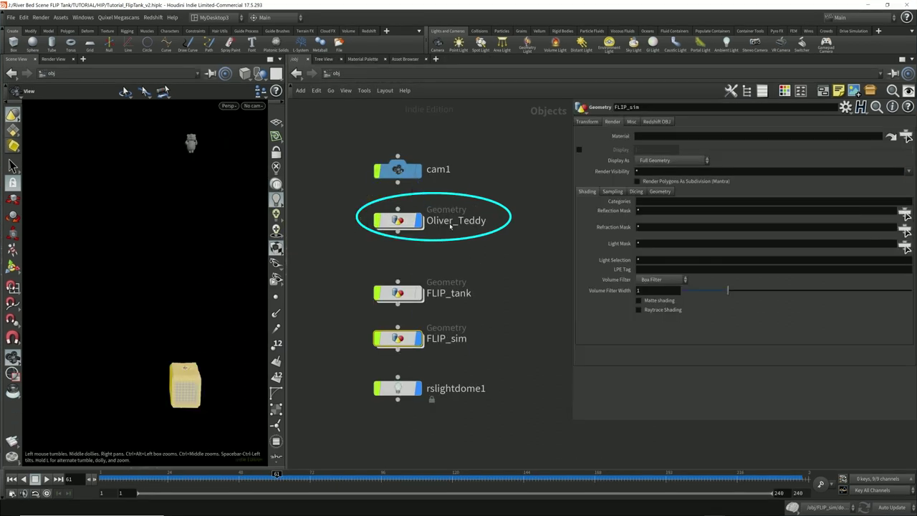
Step: Select the Oliver_Teddy object and open its geometry network
left_click(357, 238)
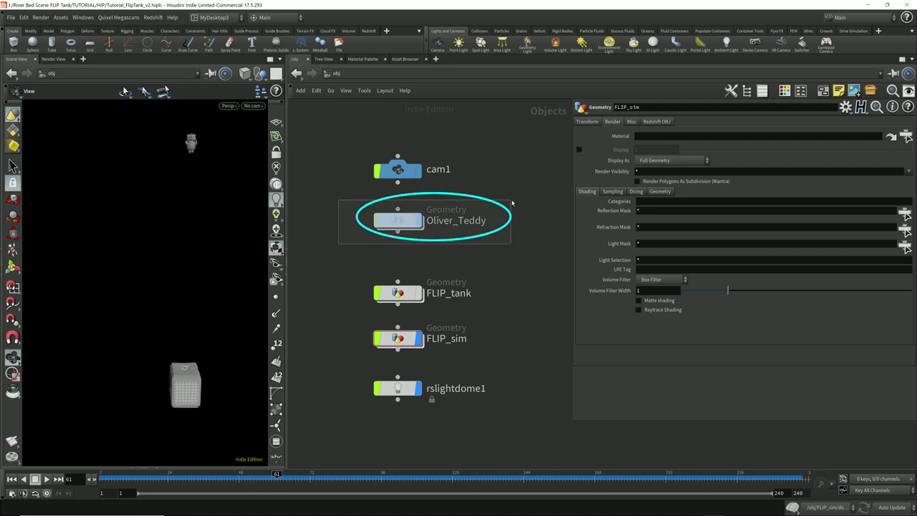
left_click(418, 224)
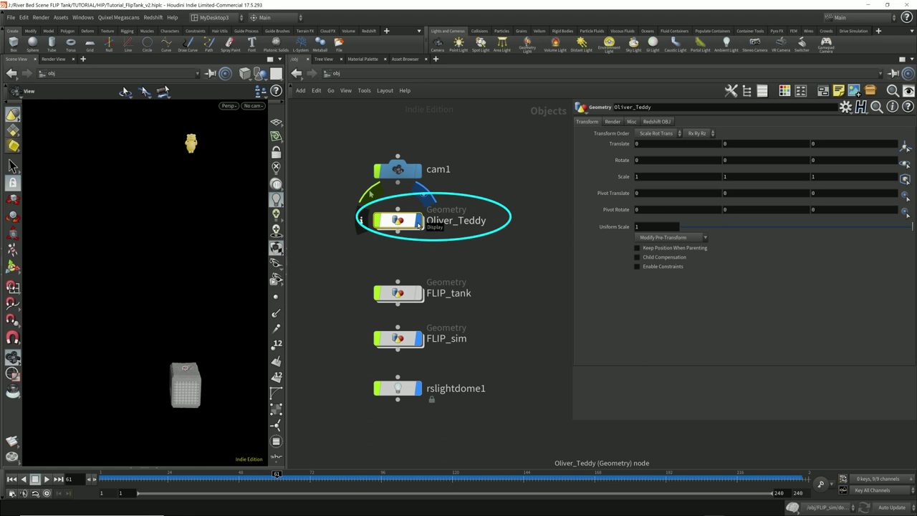
double_click(401, 224)
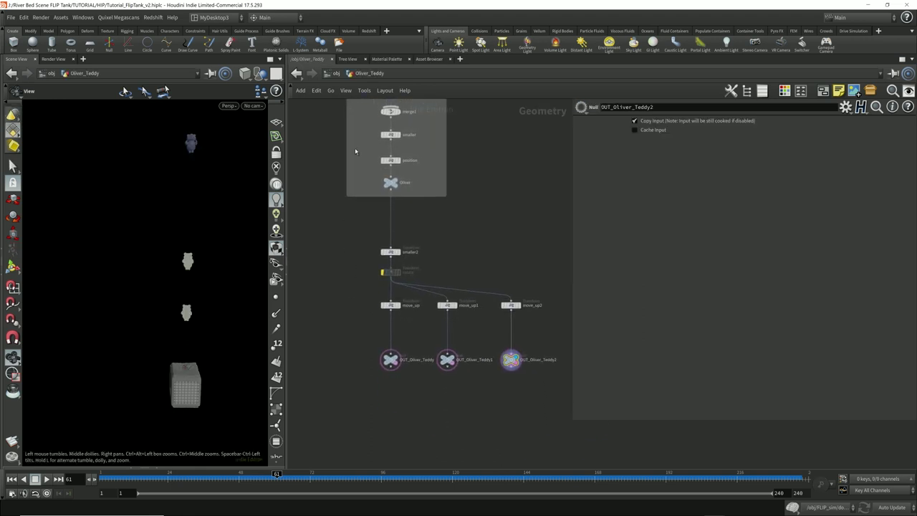
Step: Examine the three move_up branches, return to the object level and toggle the display of Oliver_Teddy to locate its teddy above the tank
mouse_move(330, 391)
left_mouse_down()
mouse_move(389, 338)
mouse_move(552, 277)
mouse_move(545, 278)
mouse_move(551, 293)
left_mouse_up()
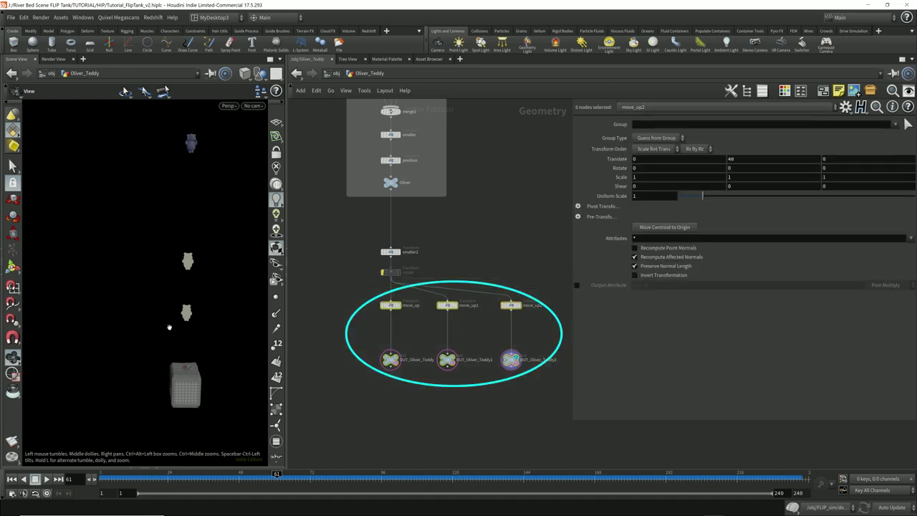
left_click(333, 233)
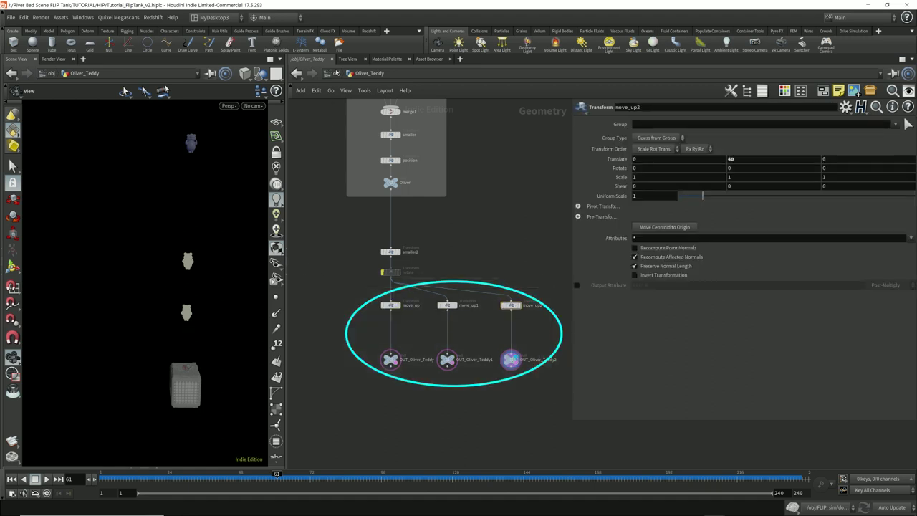
left_click(334, 74)
mouse_move(418, 223)
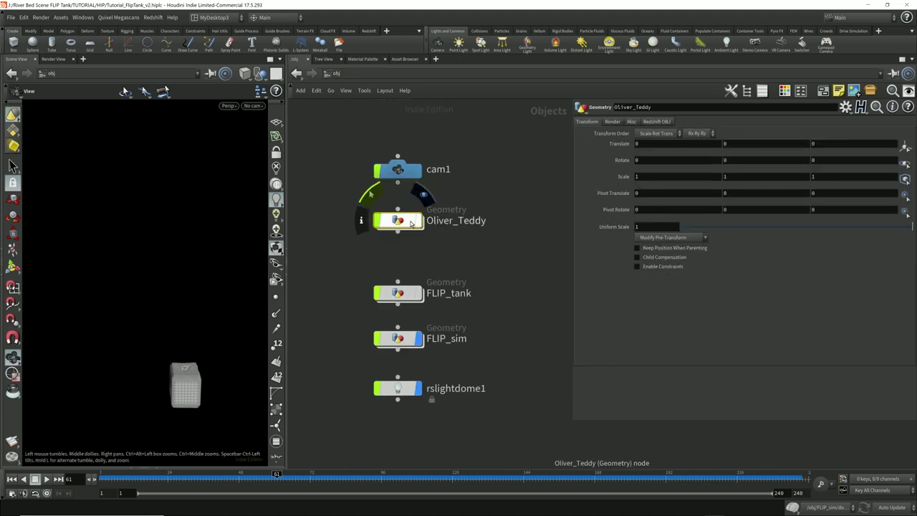
left_click(419, 223)
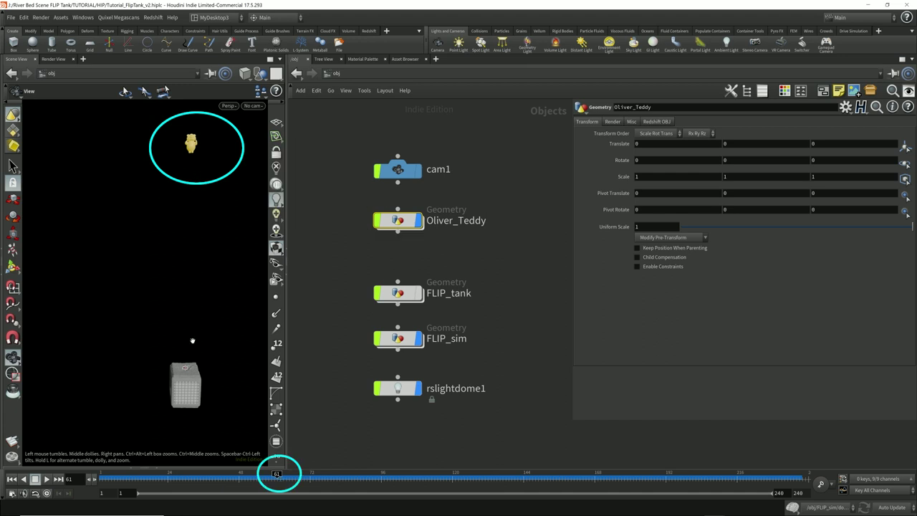
mouse_move(195, 386)
left_mouse_down()
mouse_move(203, 366)
mouse_move(227, 388)
mouse_move(192, 388)
mouse_move(197, 372)
left_mouse_up()
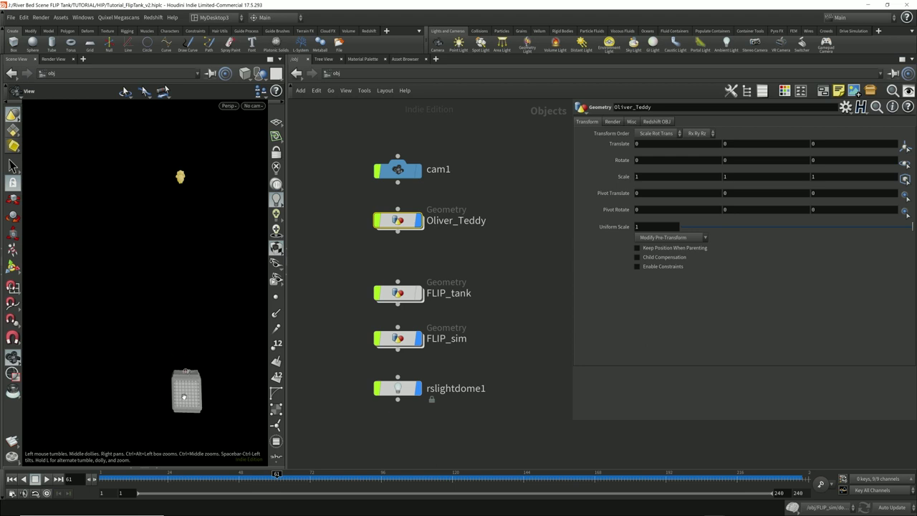
Step: Open the FLIP_sim network, start a Redshift IPR render through cam1 and set the display flag on OUT_render_Oliver
left_click(53, 59)
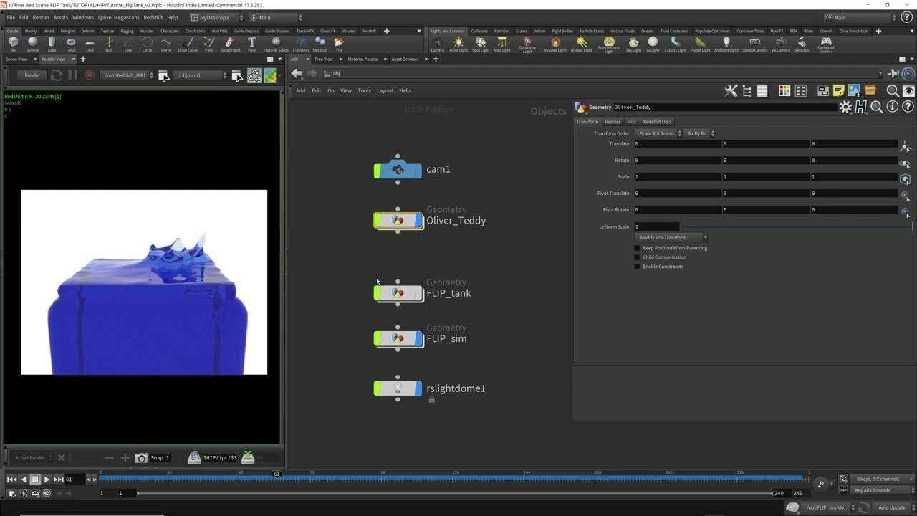
left_click(26, 60)
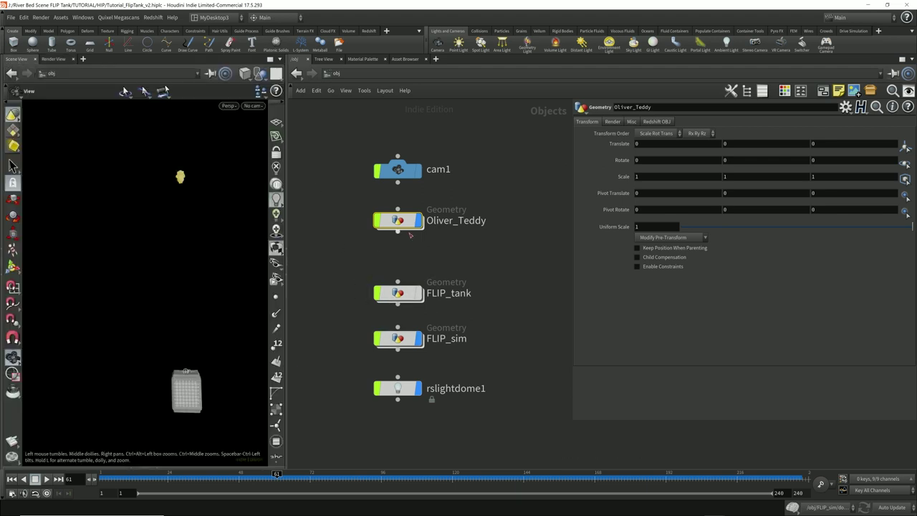
double_click(415, 338)
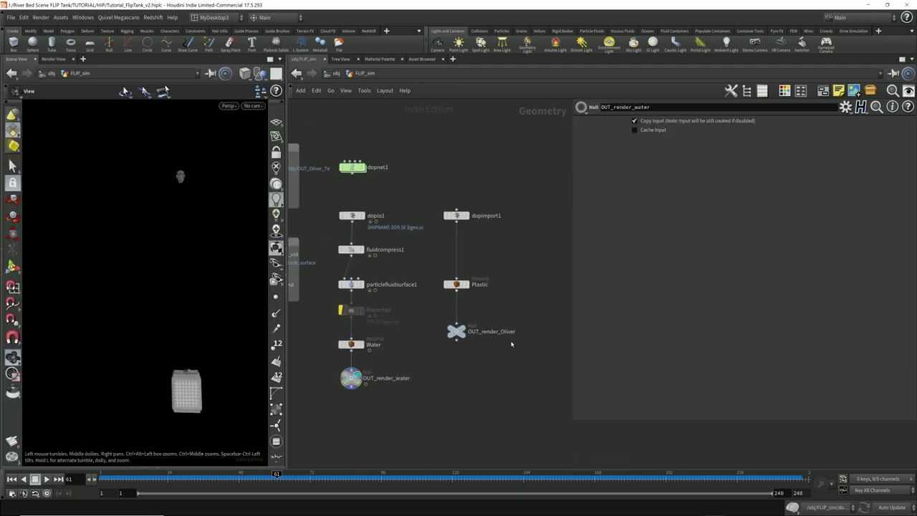
mouse_move(465, 331)
left_click(55, 59)
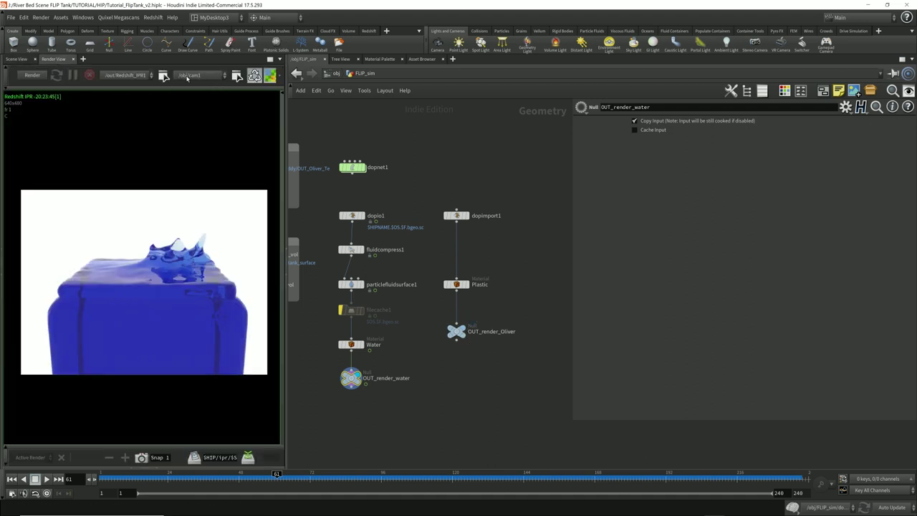
left_click(43, 76)
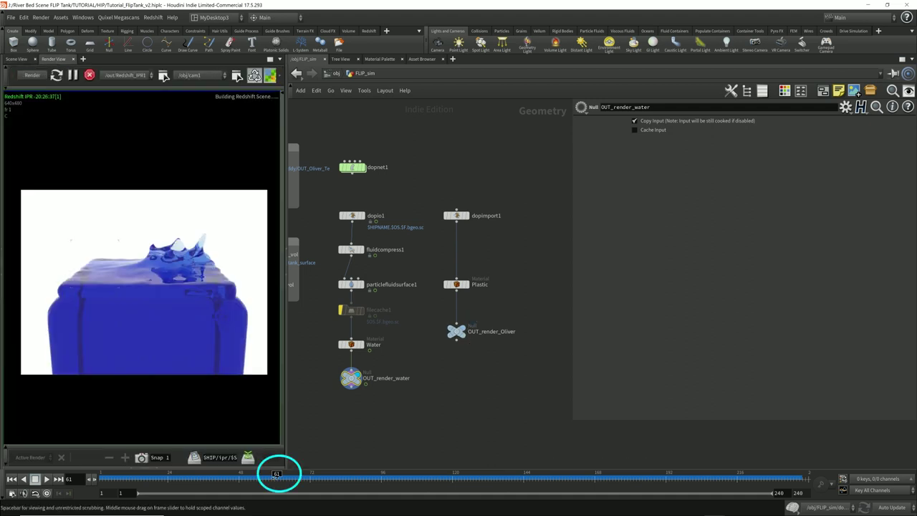
left_click(470, 319)
left_click(471, 344)
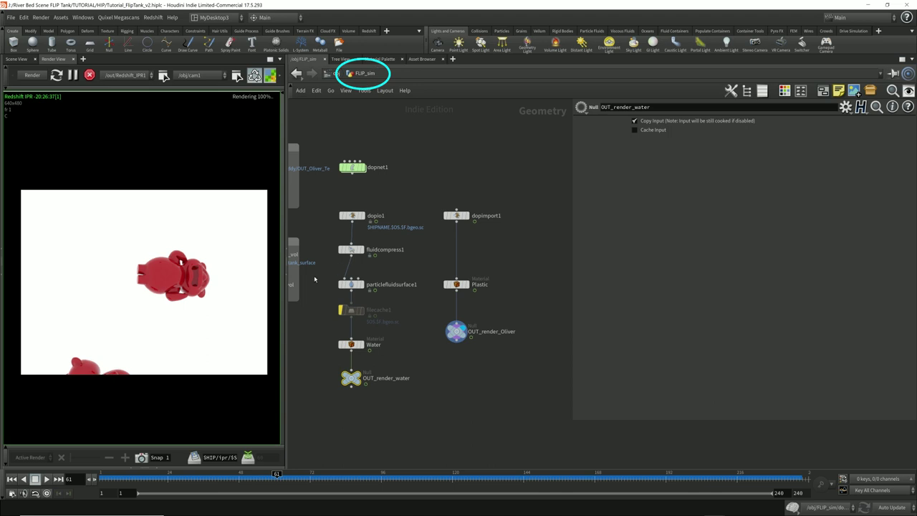
Step: Add a merge node combining OUT_render_water and OUT_render_Oliver, and set its display flag to render both
left_click(411, 426)
key("Tab")
type("merge")
key("Return")
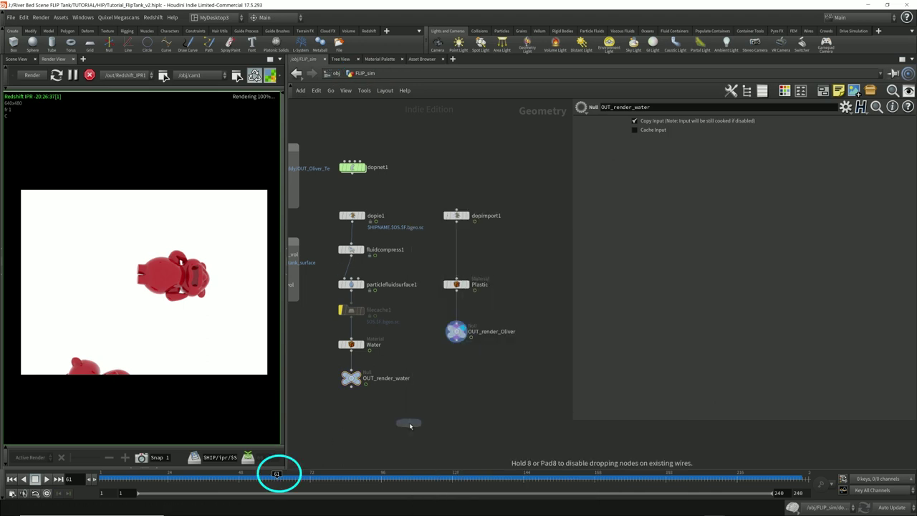
left_click(410, 425)
left_click_drag(424, 353, 512, 316)
left_click_drag(457, 342, 419, 425)
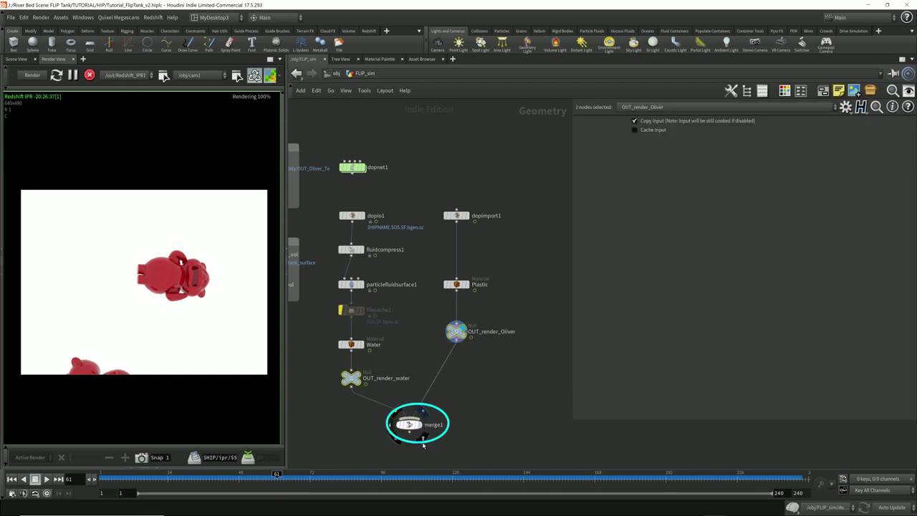
left_click(421, 440)
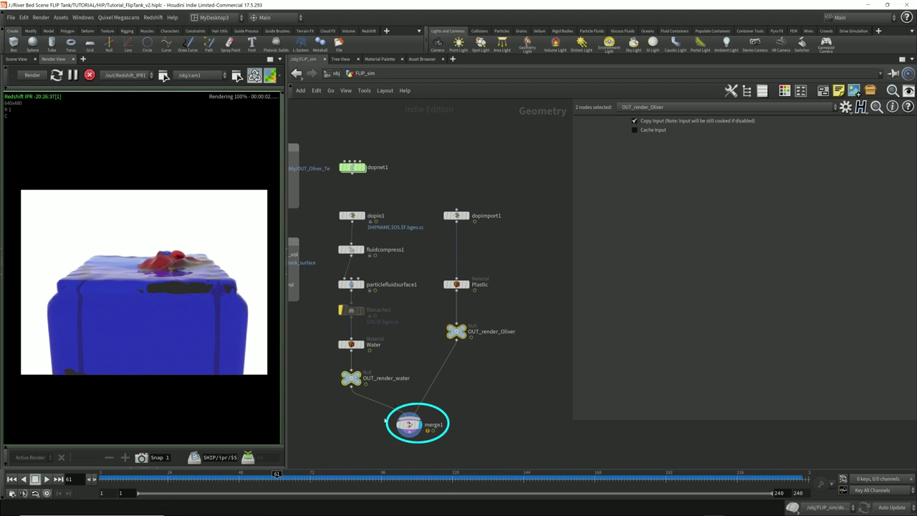
Step: Delete the merge node and set the display flag back on OUT_render_Oliver
left_click(401, 428)
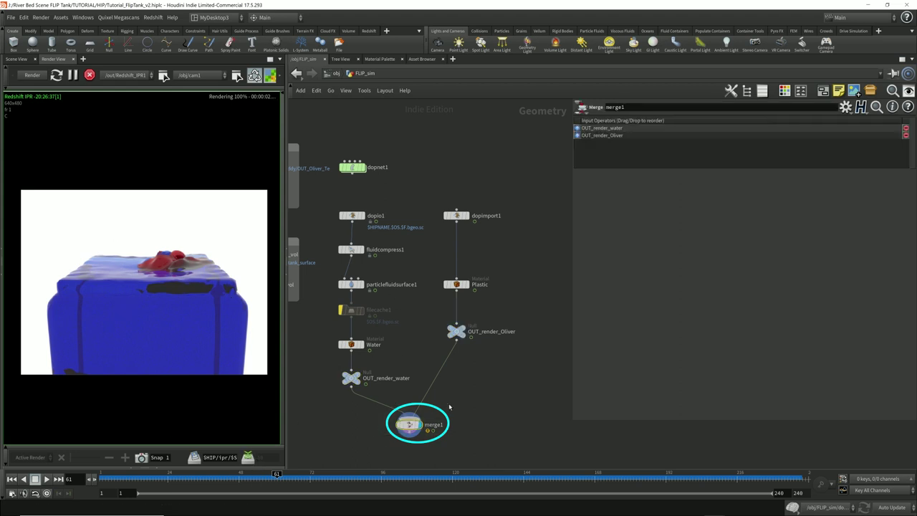
key("Delete")
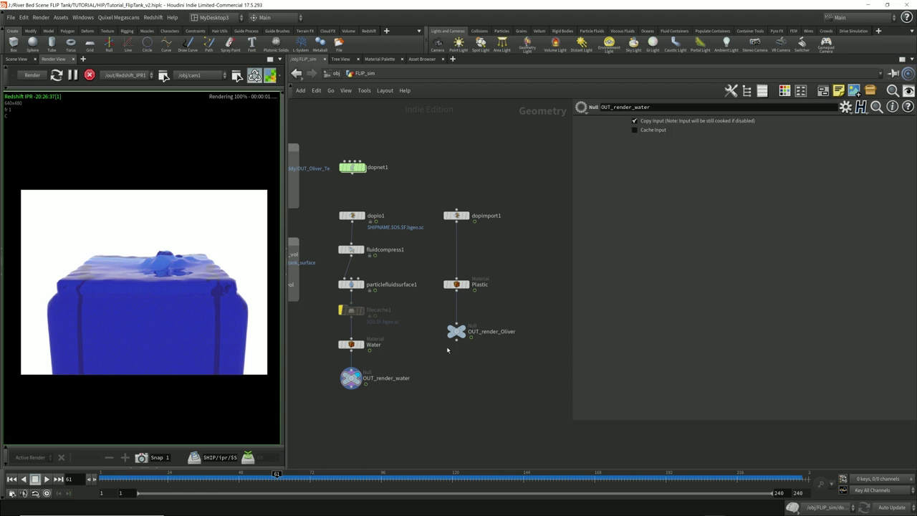
left_click(466, 334)
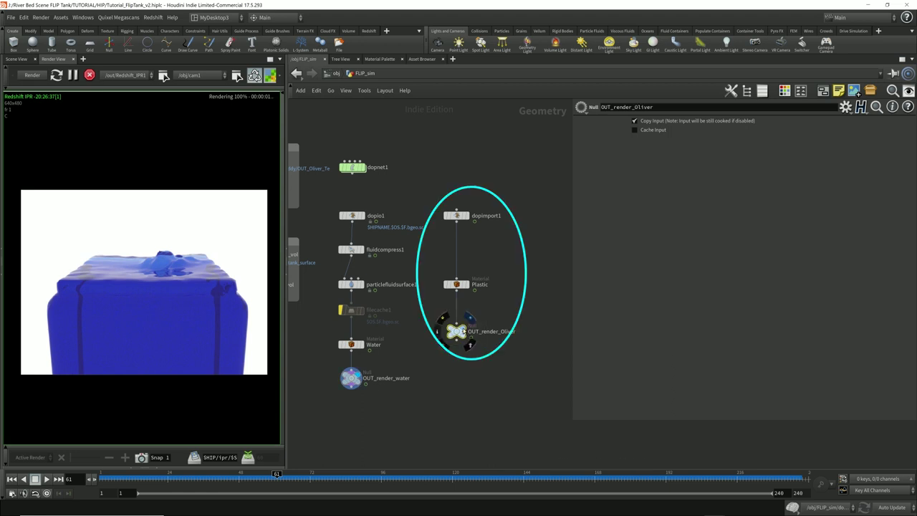
left_click(469, 318)
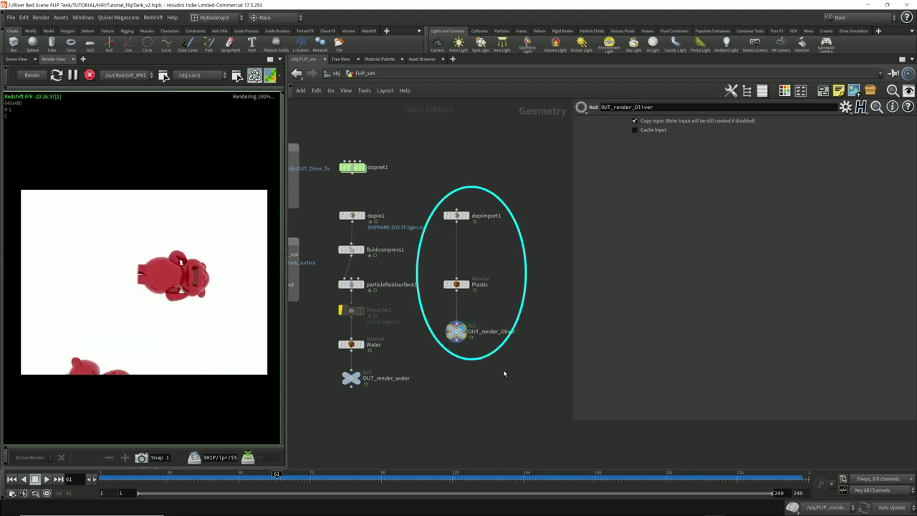
Step: Hide FLIP_sim at the object level to check how Oliver_Teddy alone renders, and return to the scene view
left_click(334, 73)
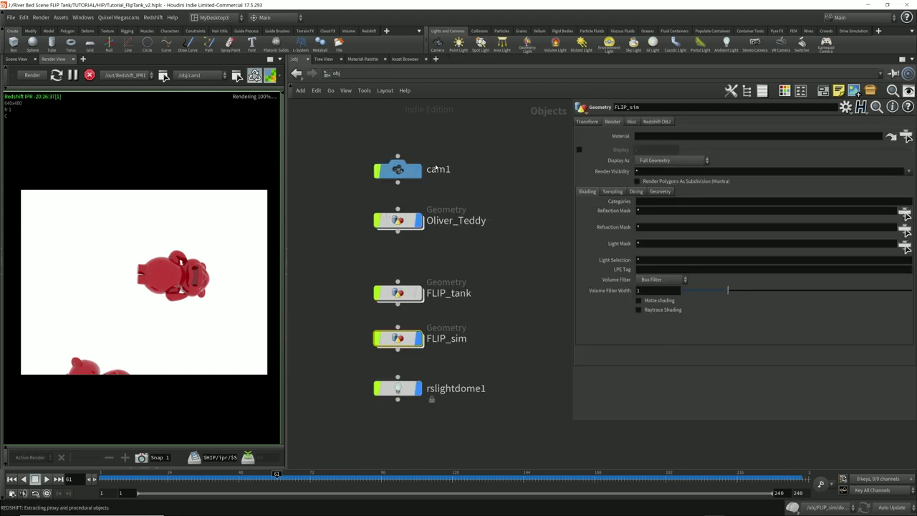
left_click(420, 340)
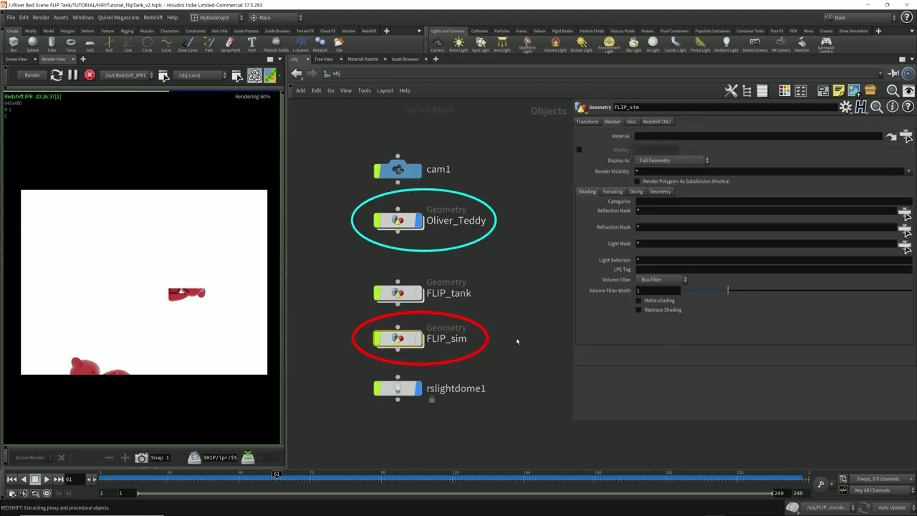
left_click_drag(359, 250, 514, 204)
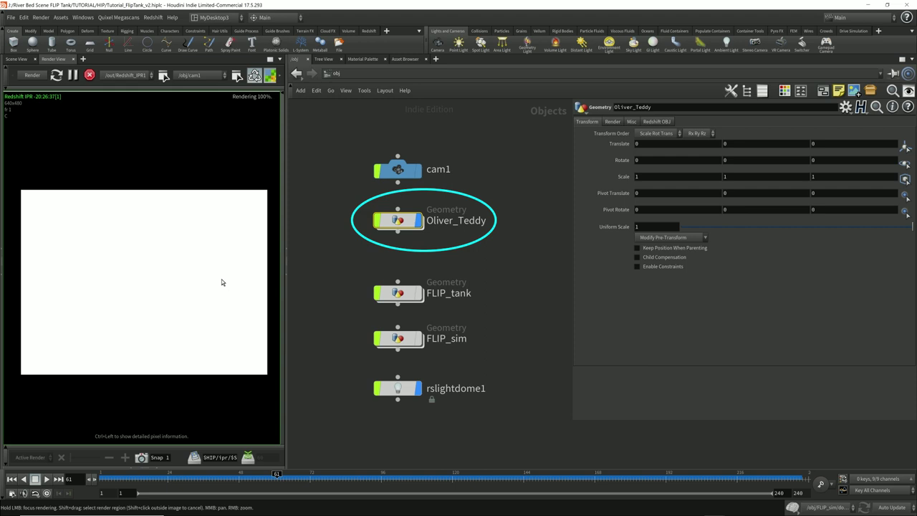
left_click(17, 59)
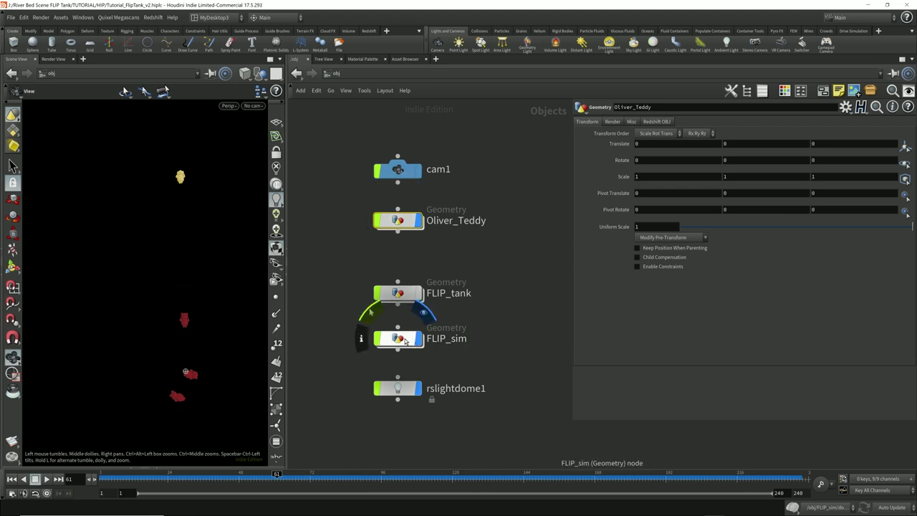
Step: Examine the plastic teddy branch in FLIP_sim and the three rbdobject and rbdsolver pairs inside dopnet1
double_click(405, 339)
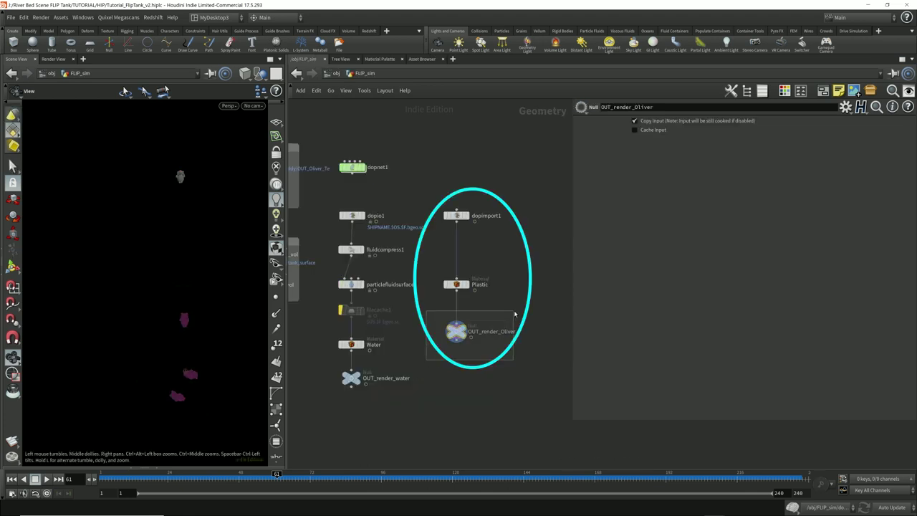
left_click_drag(439, 165, 520, 381)
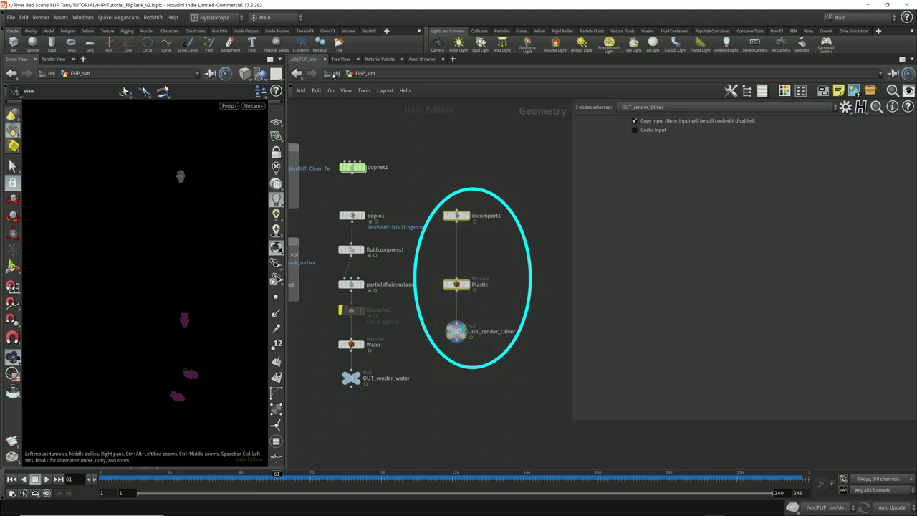
left_click(353, 168)
double_click(353, 169)
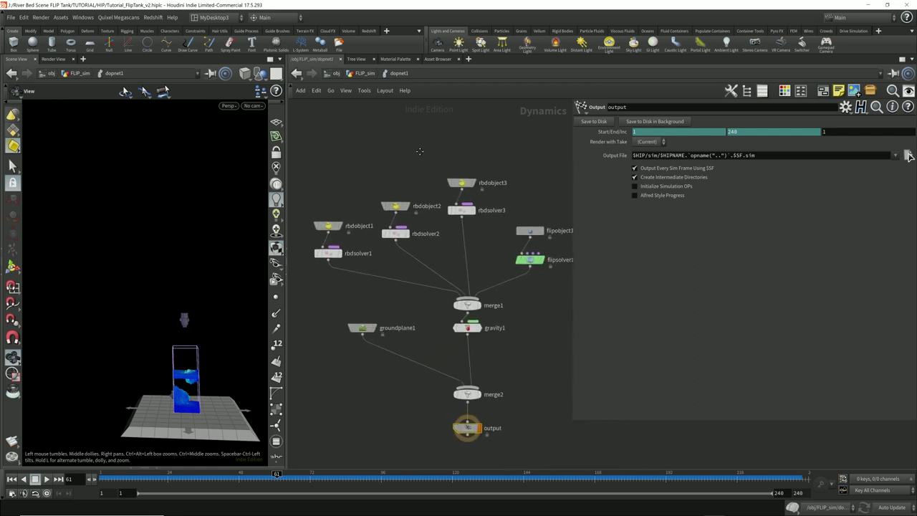
left_click_drag(435, 262, 462, 267)
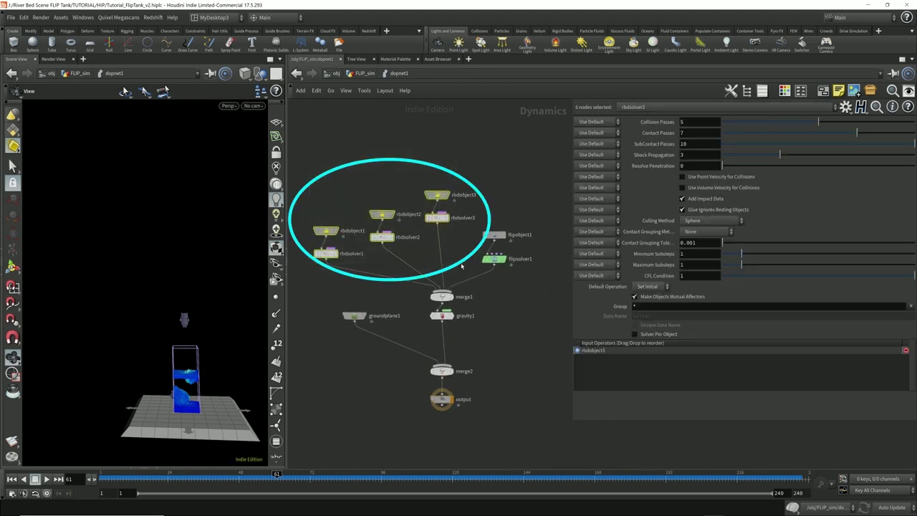
left_click_drag(304, 152, 460, 271)
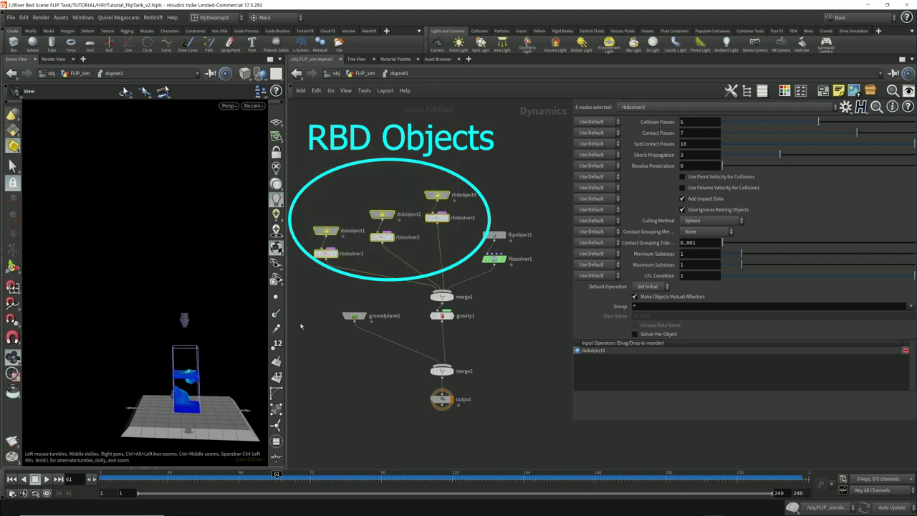
Step: Return to the FLIP_sim network and select the dopimport1, Plastic and OUT_render_Oliver nodes
left_click(365, 73)
left_click_drag(435, 216, 530, 388)
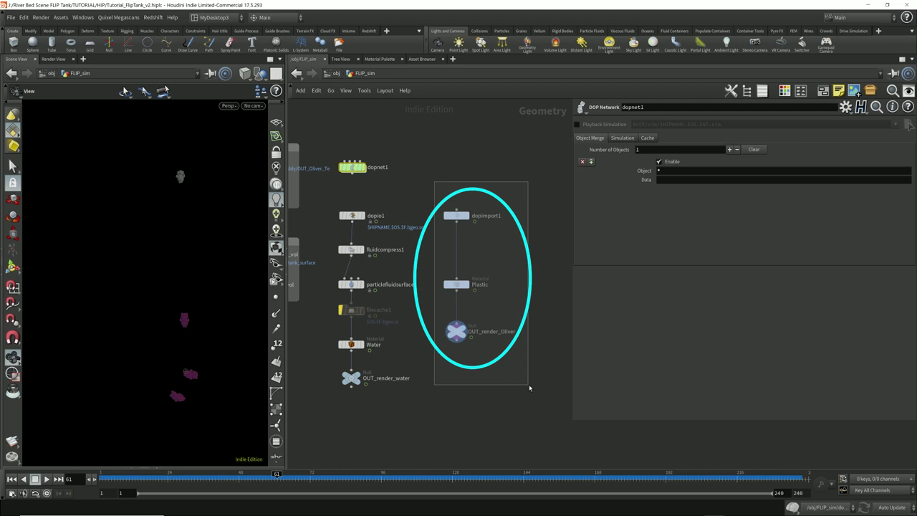
left_click_drag(530, 387, 529, 388)
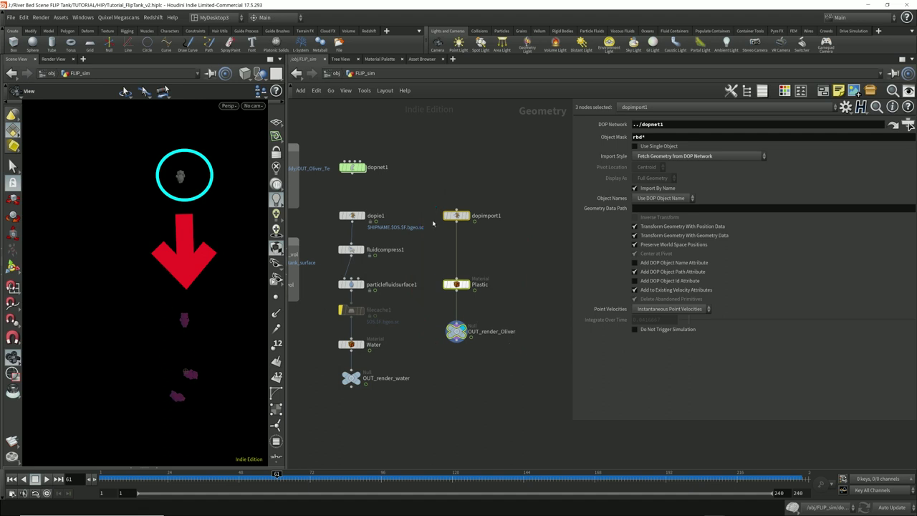
Step: Open the Oliver_Teddy network, hide the other objects in the viewport and select the three move_up nodes with their OUT_Oliver_Teddy nulls
left_click(336, 73)
left_click_drag(337, 264, 515, 205)
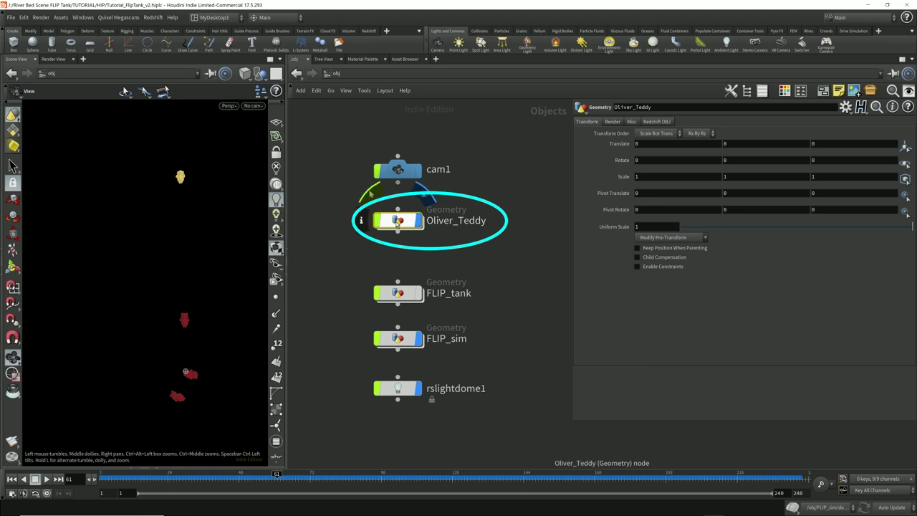
double_click(405, 223)
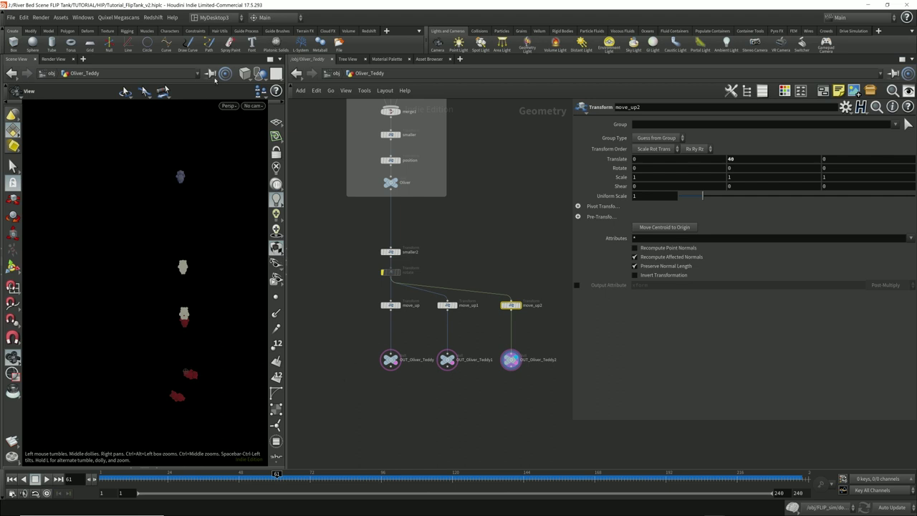
left_click(258, 75)
left_click(265, 105)
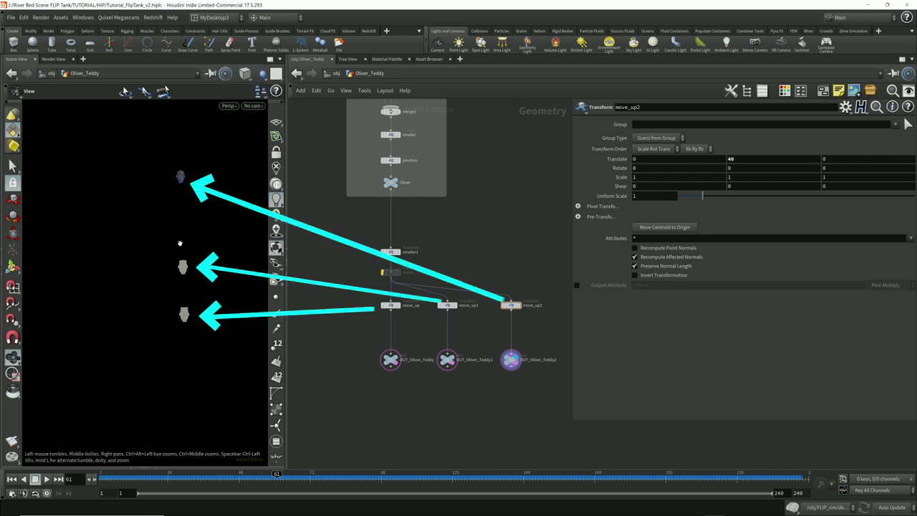
left_click_drag(348, 384, 550, 292)
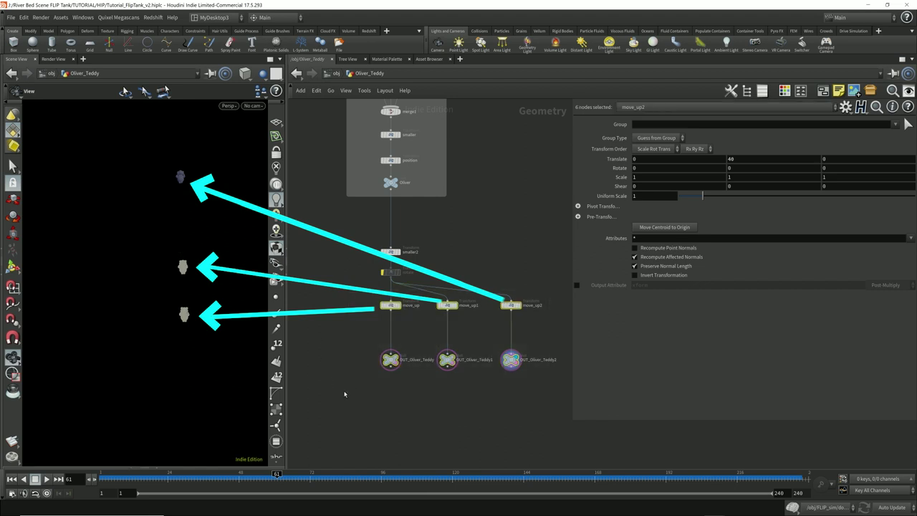
Step: Create a new camera from the current view in the object network and place it beside cam1
left_click_drag(344, 394, 539, 334)
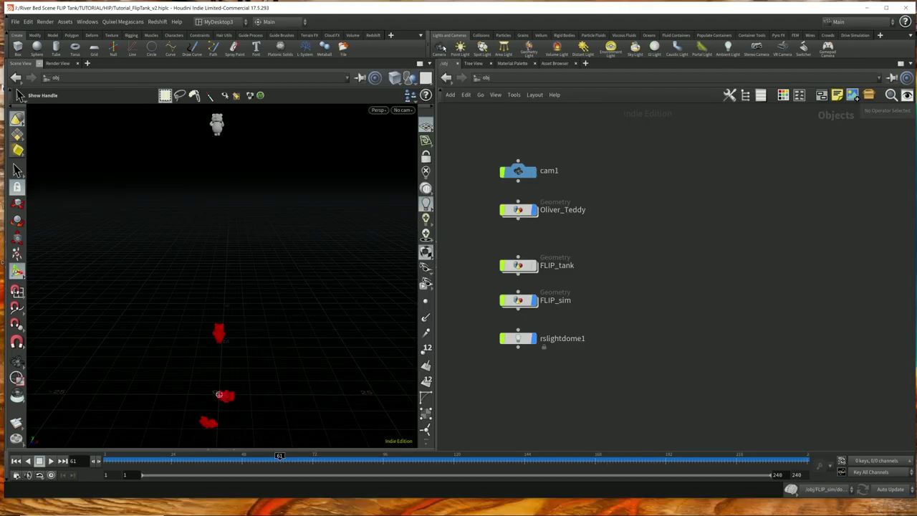
left_click(441, 50, "ctrl")
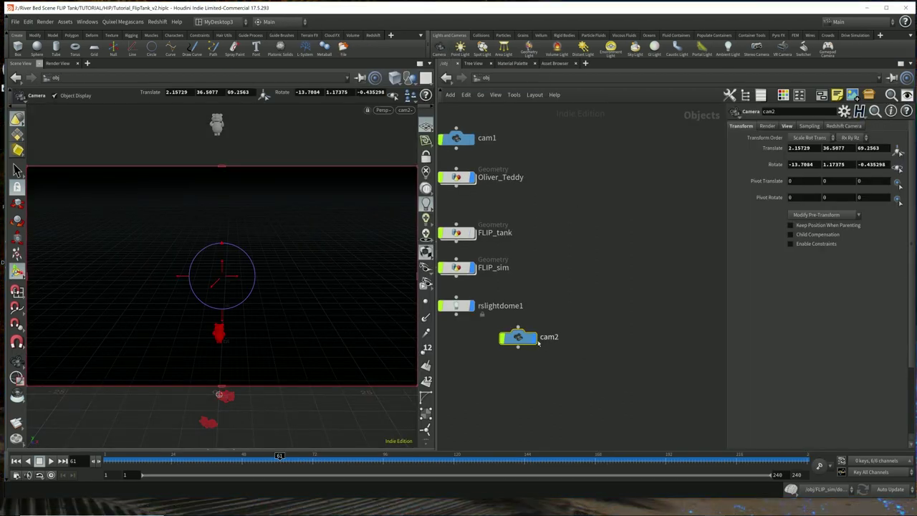
left_click_drag(518, 337, 567, 138)
Step: Set the cam2 camera's view resolution to 480 by 480
left_click(787, 126)
left_click(902, 147)
left_click(876, 169)
left_click_drag(810, 147, 624, 137)
type("480")
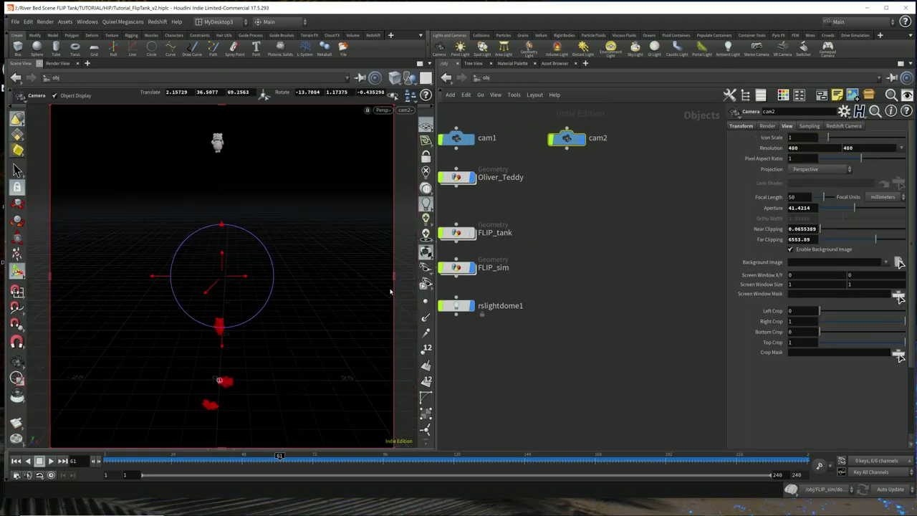
Step: Switch to the Redshift render view and render through /obj/cam2
left_click(58, 63)
left_click(241, 84)
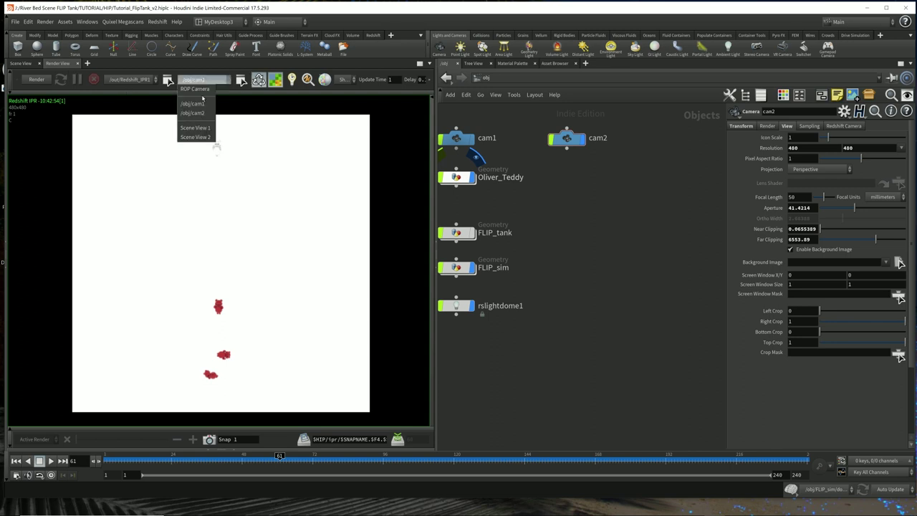
left_click(199, 114)
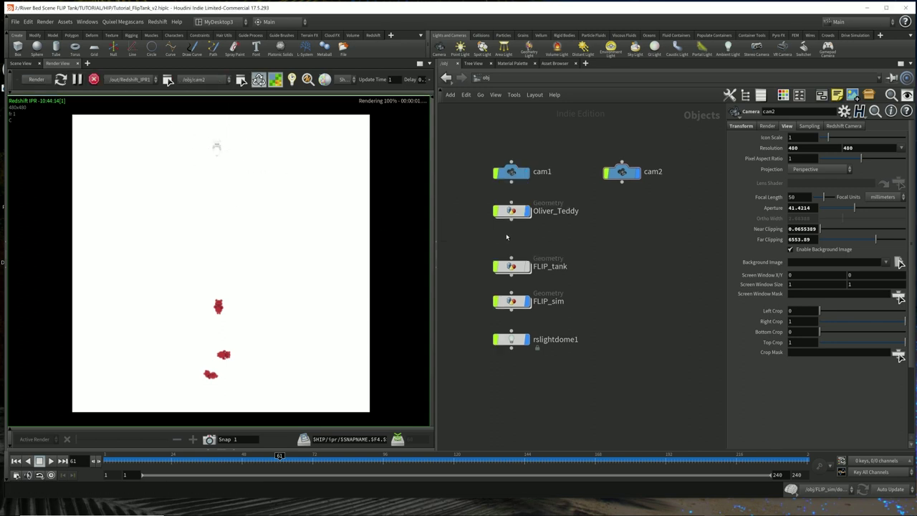
Step: Duplicate the RS_Plastic_MAT shader in the shop network and rename the copy RS_Plastic_MATBLUE
mouse_move(478, 227)
left_mouse_down()
mouse_move(564, 202)
mouse_move(610, 208)
left_mouse_up()
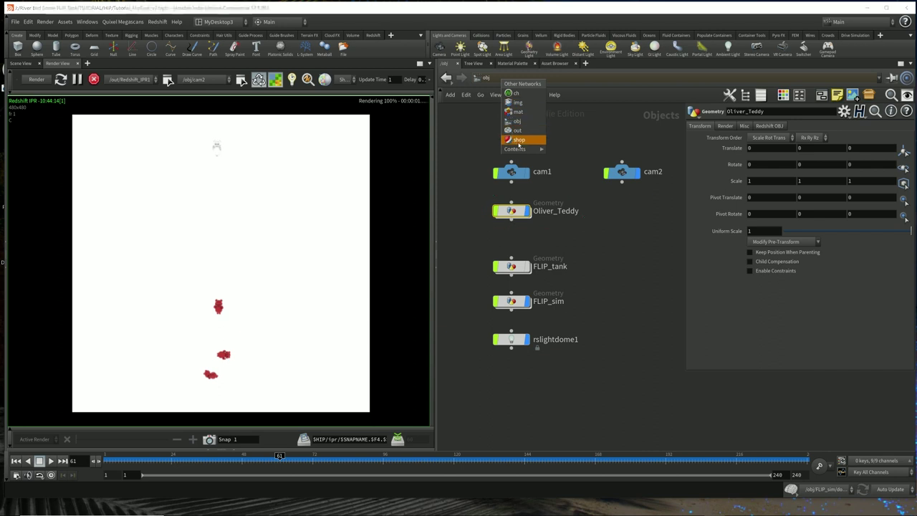
left_click(517, 139)
left_click_drag(539, 249, 539, 319, "alt")
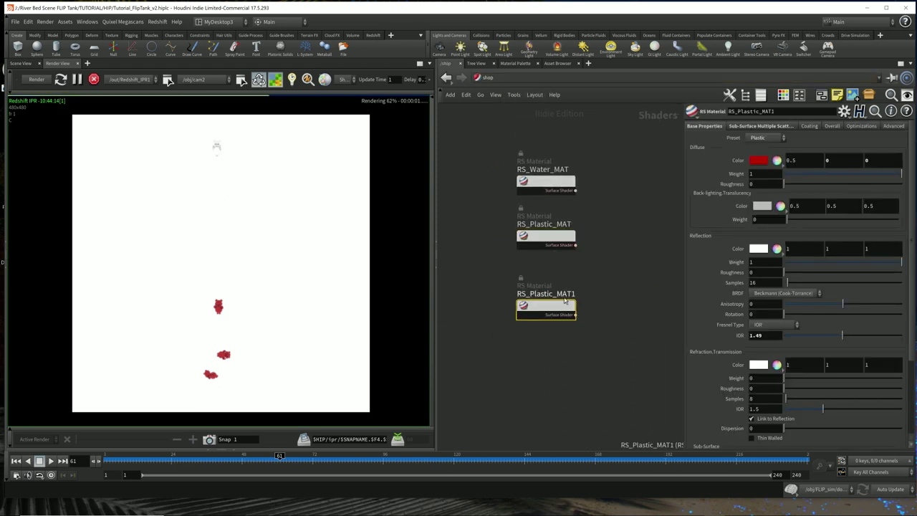
left_click(557, 295)
key("BackSpace")
type("BLUE")
key("Return")
Step: Set the diffuse color of RS_Plastic_MATBLUE to cyan with values 0, 0.9, 0.9
left_click(759, 160)
left_click(802, 114)
left_click(876, 75)
Step: Return to the object network and assign /shop/RS_Plastic_MATBLUE as the render material of Oliver_Teddy
left_click(488, 78)
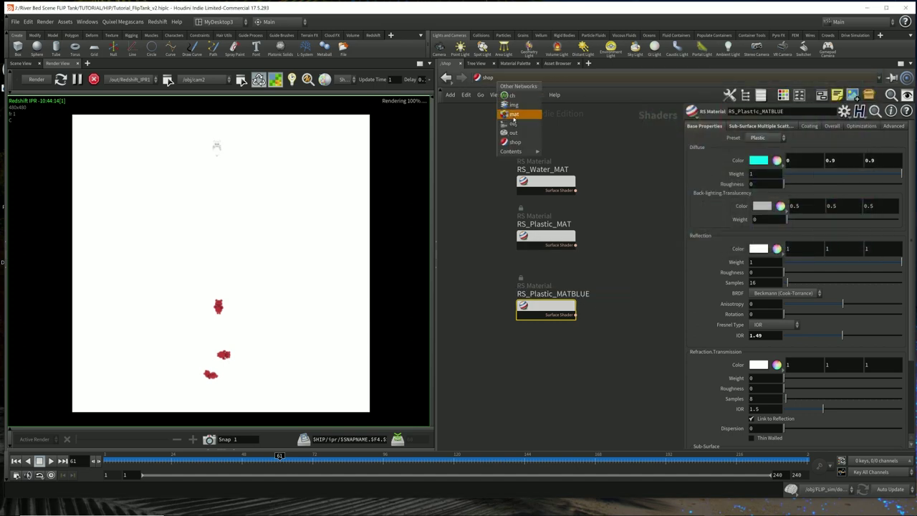
left_click(511, 115)
left_click(726, 126)
left_click(892, 141)
left_click(813, 101)
left_click(845, 120)
double_click(846, 114)
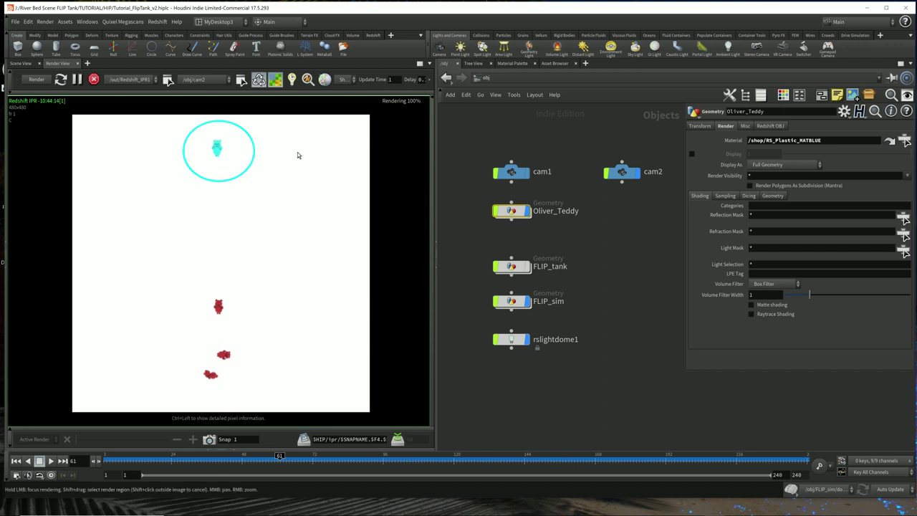
Step: Turn off the display flag of the Oliver_Teddy object and select the FLIP_sim object
left_click(528, 211)
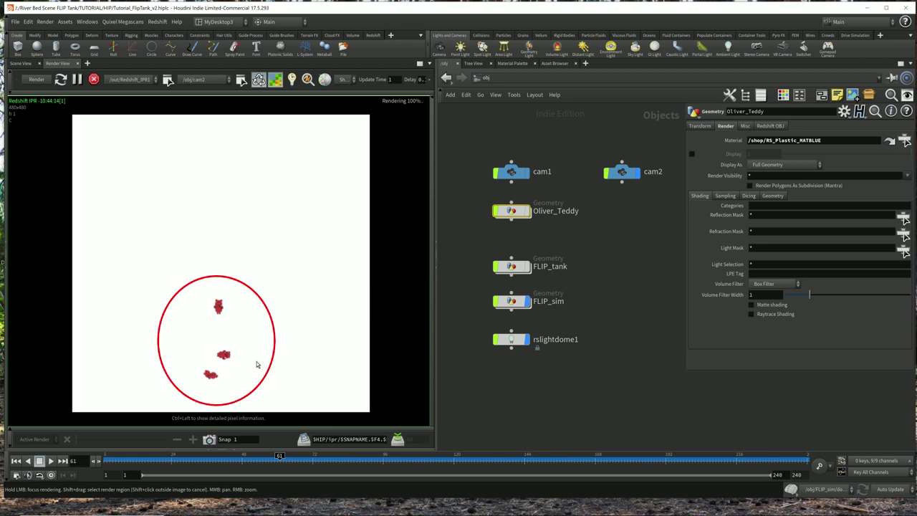
left_click(511, 301)
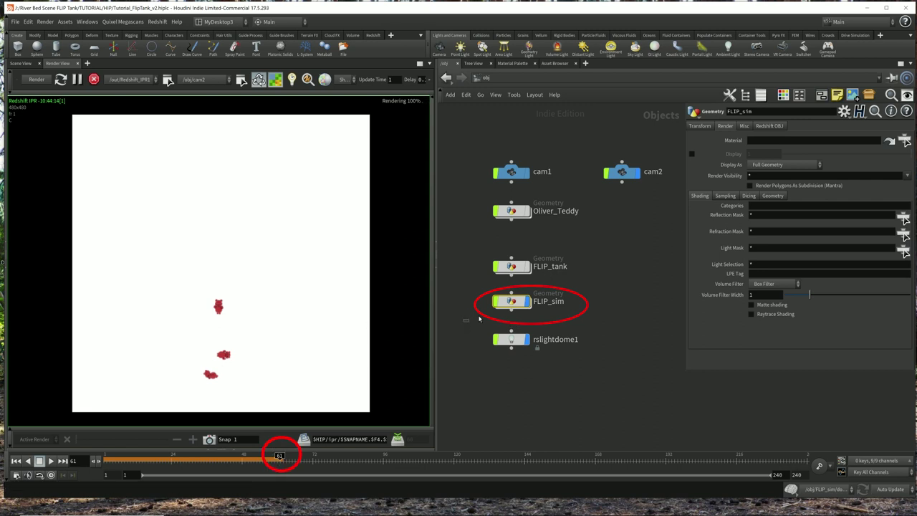
left_click_drag(479, 319, 614, 289)
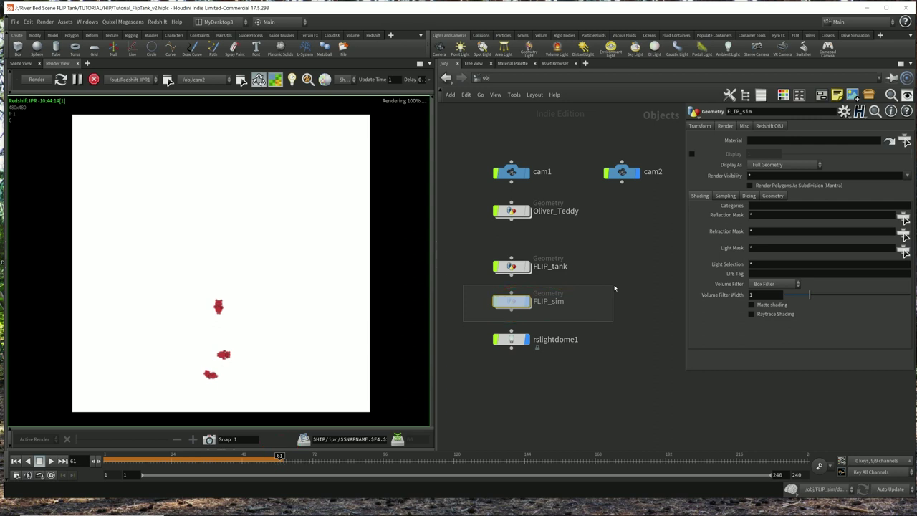
left_click_drag(614, 288, 614, 288)
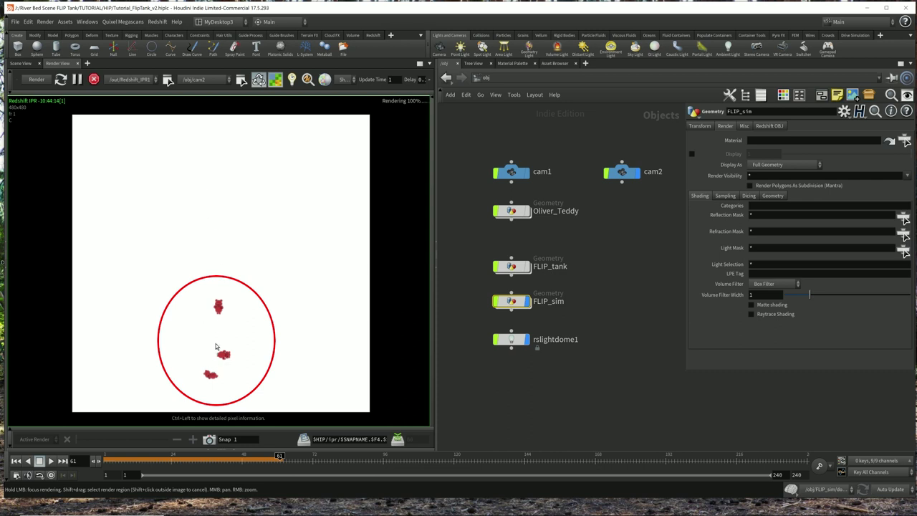
Step: Set OUT_render_ALL as the displayed and rendered output inside FLIP_sim, and return to the object network
double_click(511, 301)
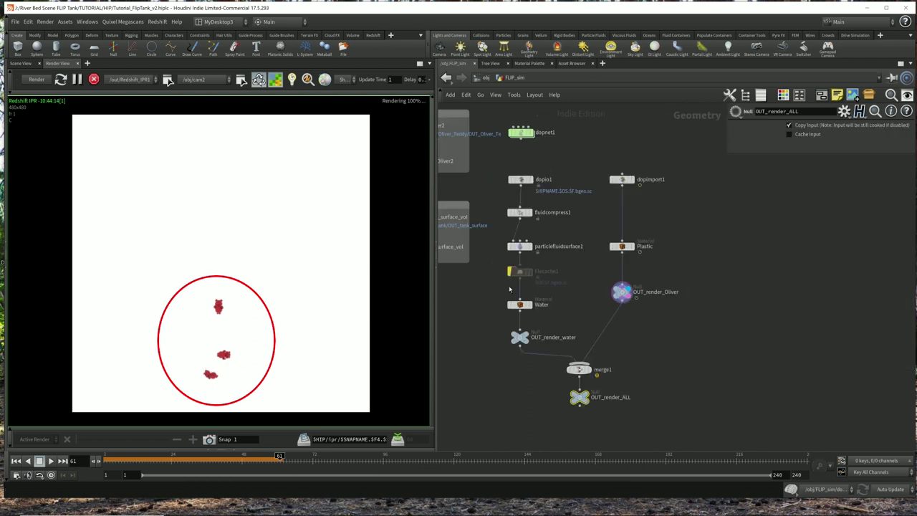
left_click(592, 403)
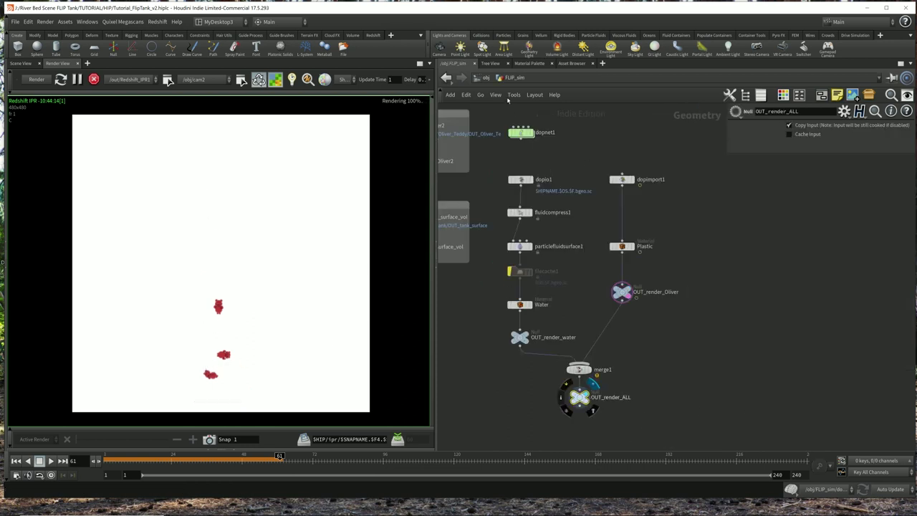
left_click(485, 78)
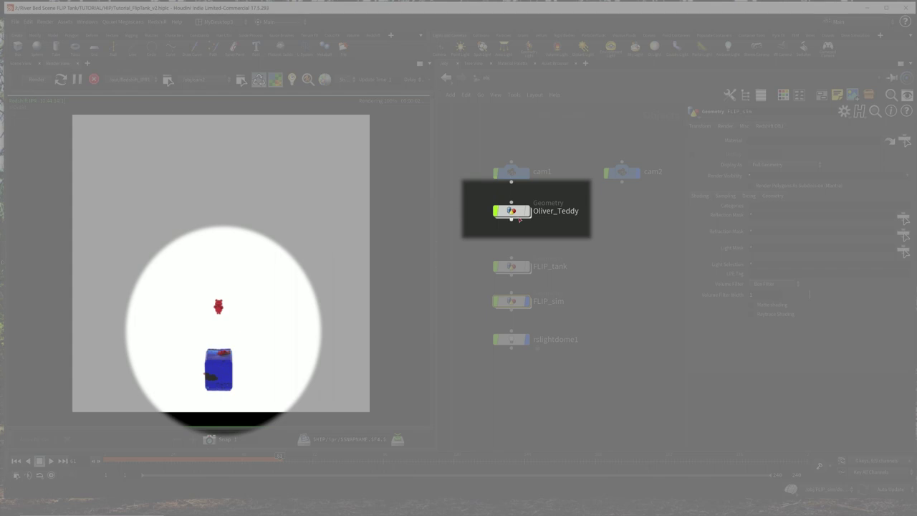
Step: Inspect the merge1 and OUT_render_ALL nodes inside FLIP_sim, and return to the object network
mouse_move(529, 210)
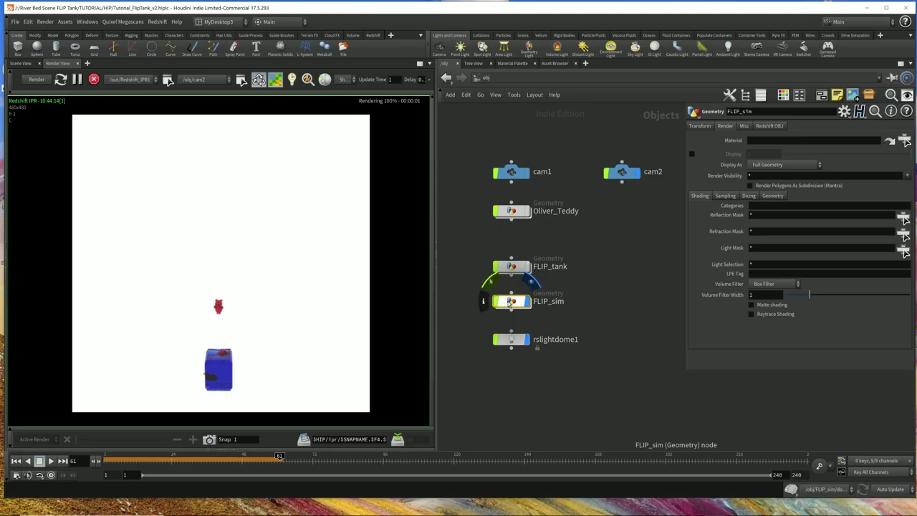
double_click(510, 302)
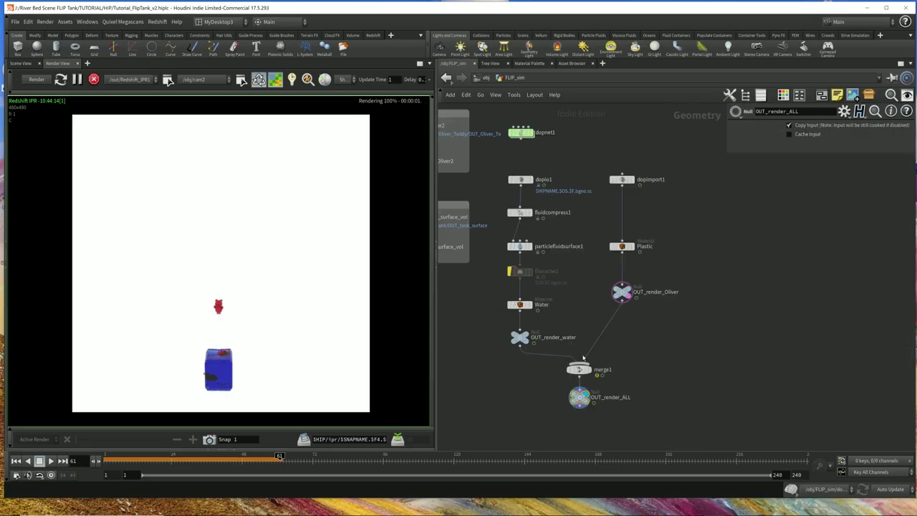
left_click_drag(584, 356, 552, 421)
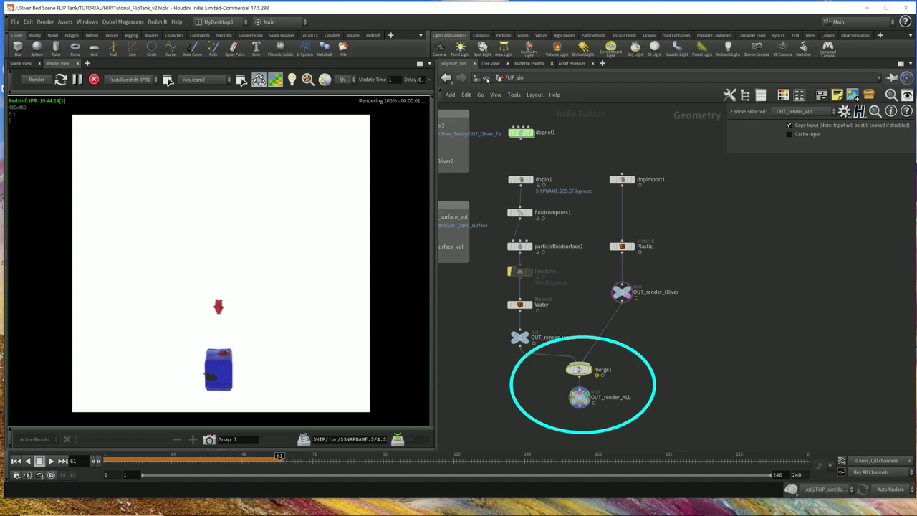
left_click(487, 79)
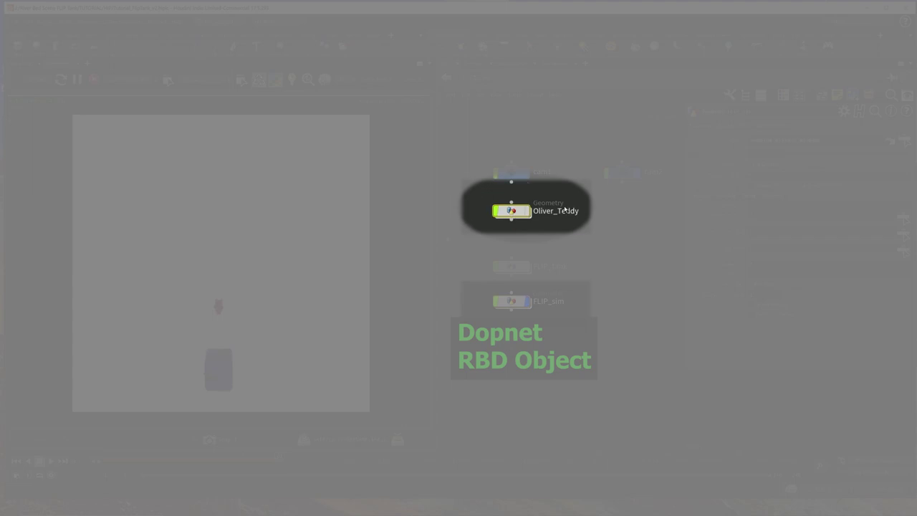
left_click(529, 215)
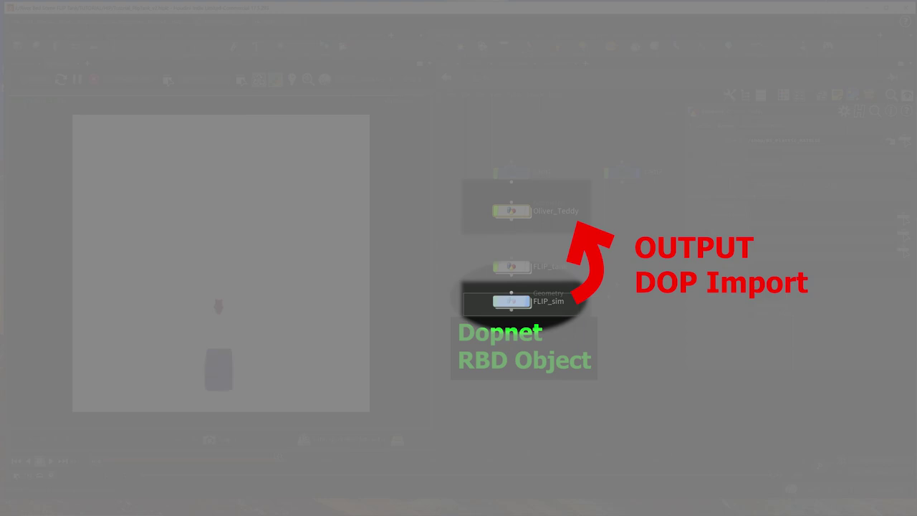
left_click_drag(589, 293, 593, 284)
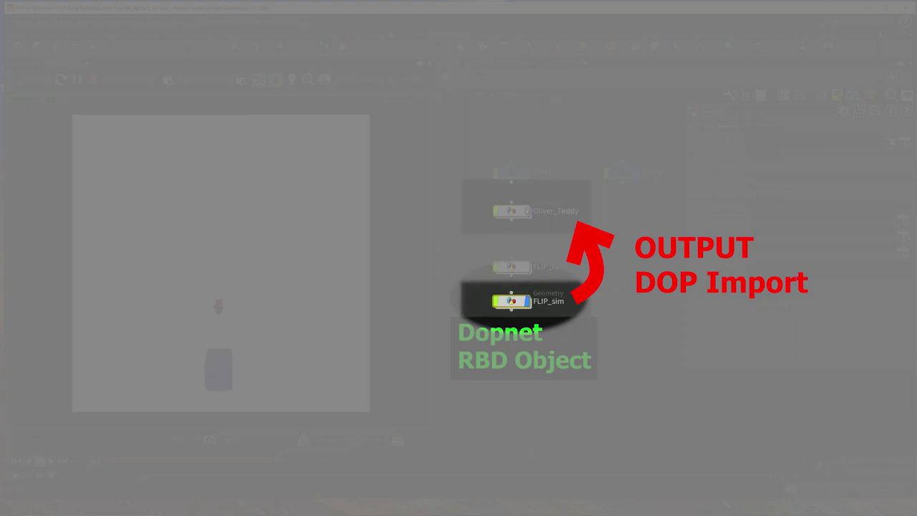
left_click(518, 213)
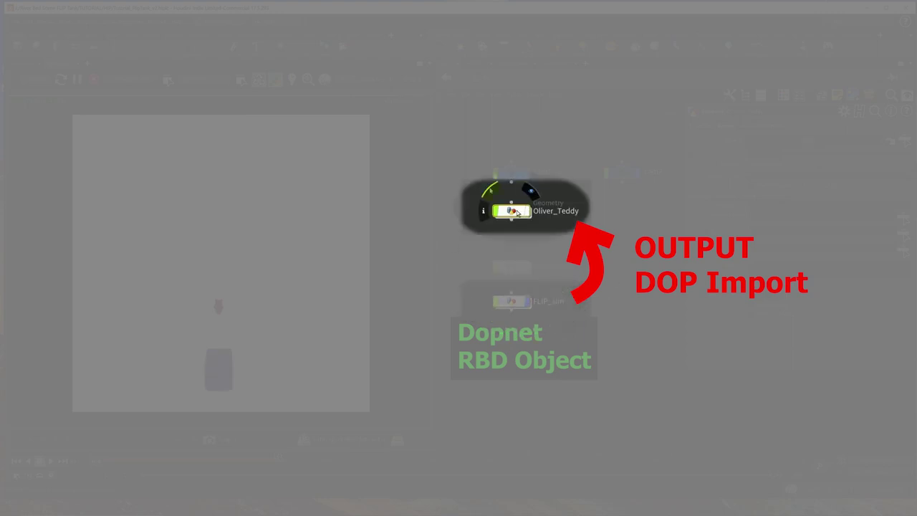
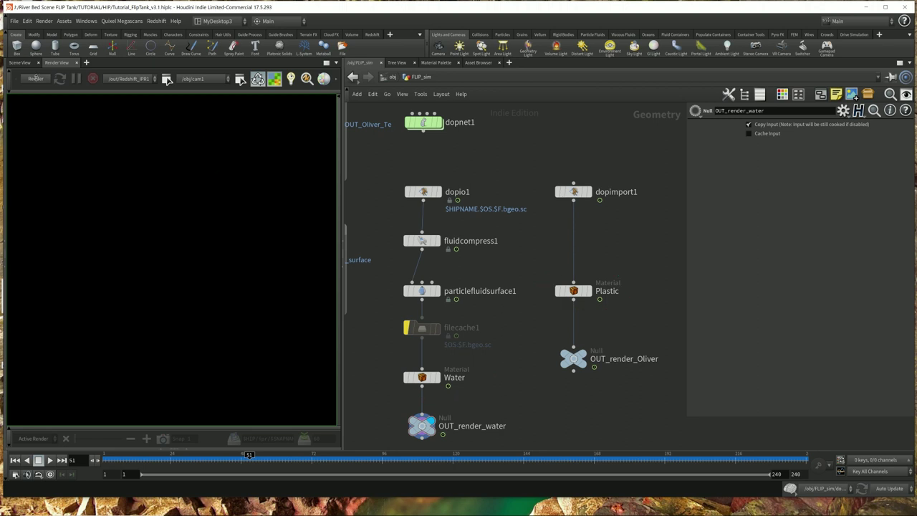
Step: Start the Redshift IPR render of the water output through cam1 and enlarge the rendered image
left_click(37, 79)
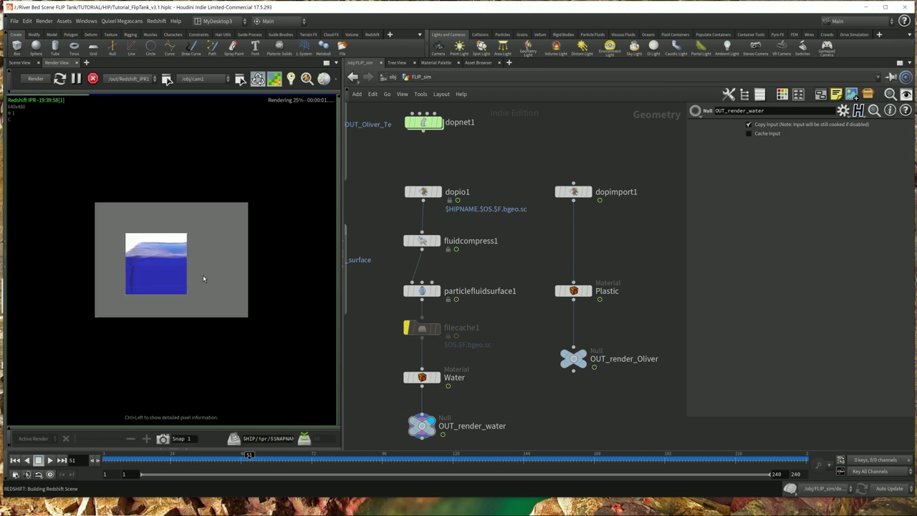
scroll(201, 277, "up", 3)
middle_click_drag(240, 261, 246, 251)
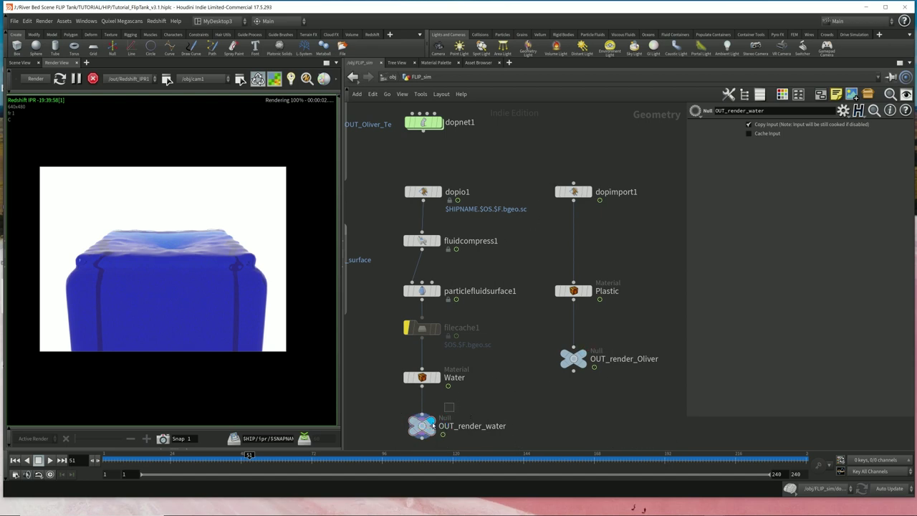
Step: Check the OUT_render_Oliver output in the render view, and make OUT_render_water the rendered output again
left_click_drag(454, 403, 396, 445)
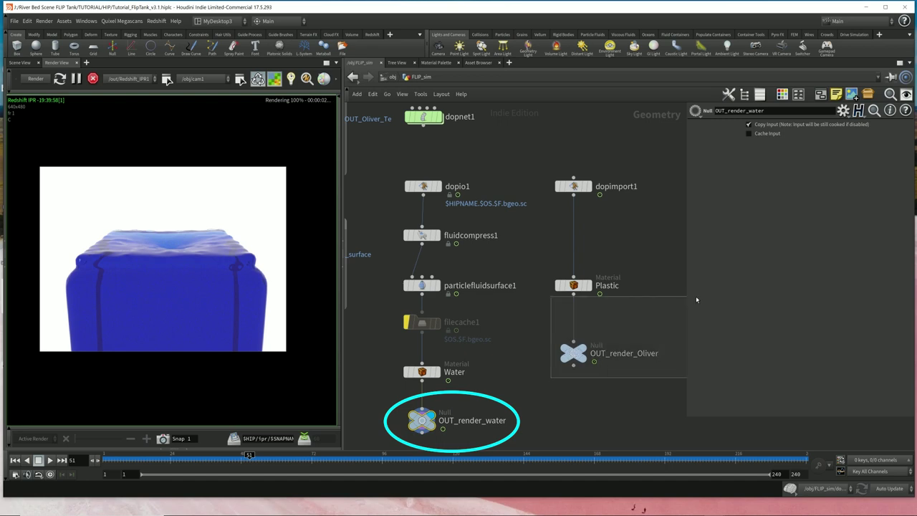
left_click(585, 351)
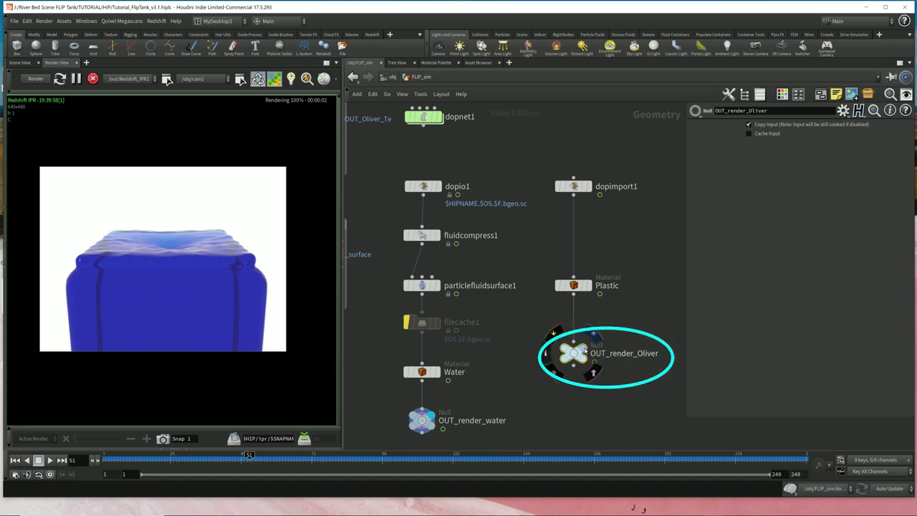
left_click(594, 335)
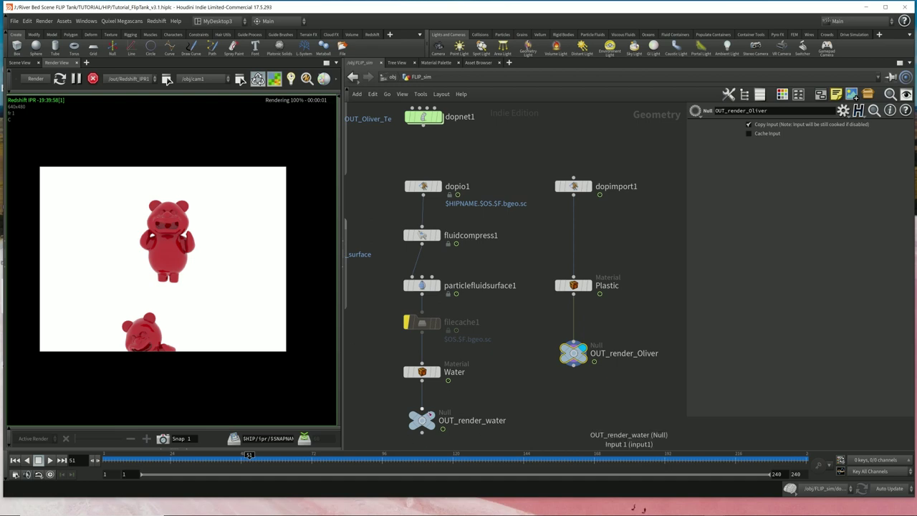
left_click(440, 405)
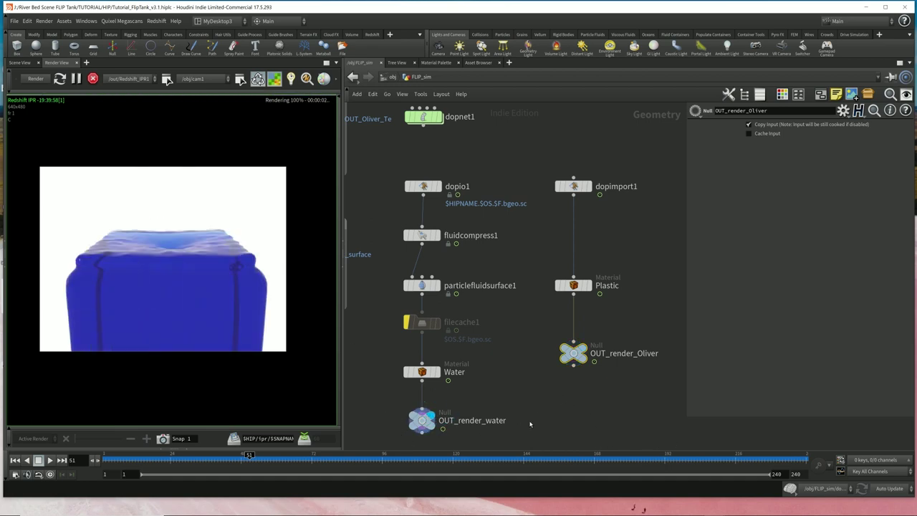
Step: Add a Merge node below the OUT_render_water and OUT_render_Oliver nulls
middle_click_drag(538, 417, 536, 353)
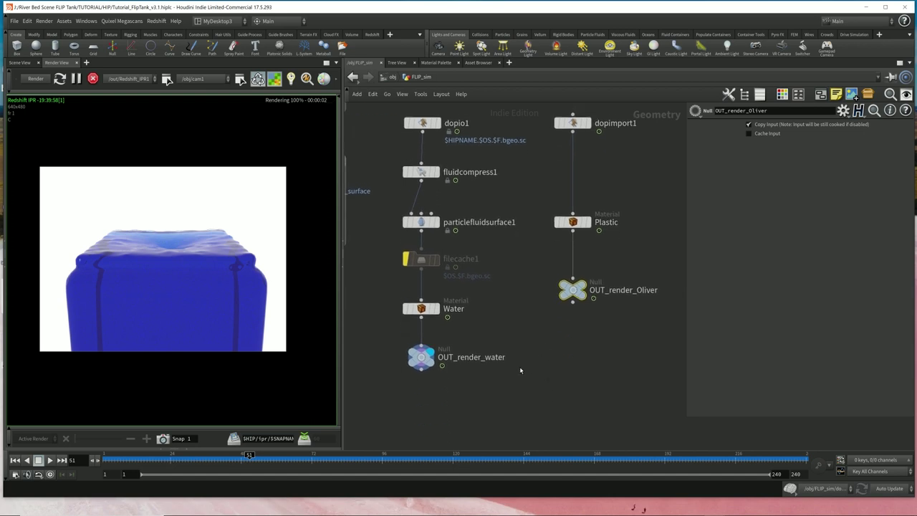
key("Tab")
type("null")
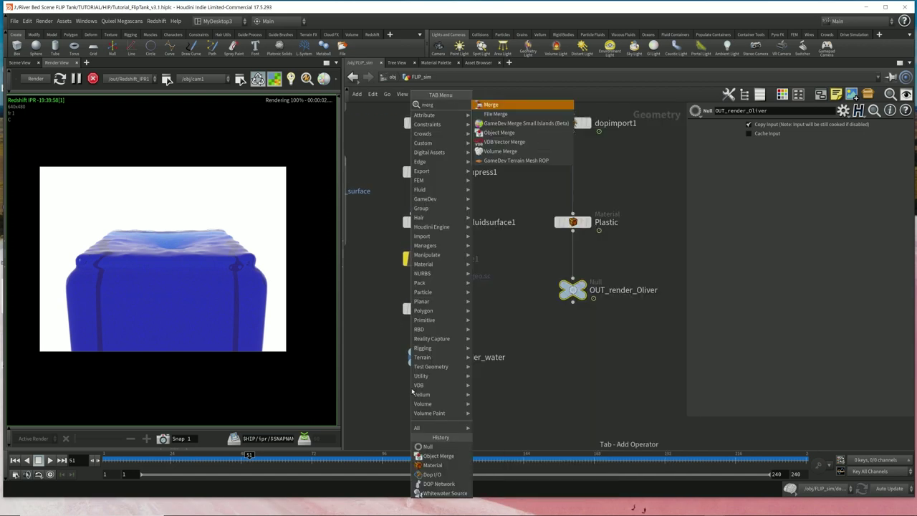
key("Return")
left_click(491, 425)
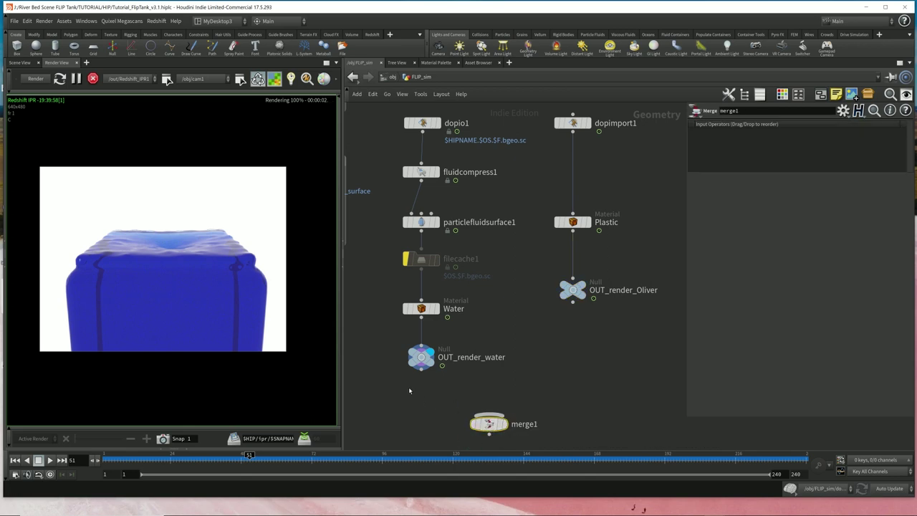
Step: Connect OUT_render_water and OUT_render_Oliver to merge1 and make the merge the displayed and rendered output
left_click_drag(403, 384, 444, 344)
left_click_drag(542, 315, 615, 277, "shift")
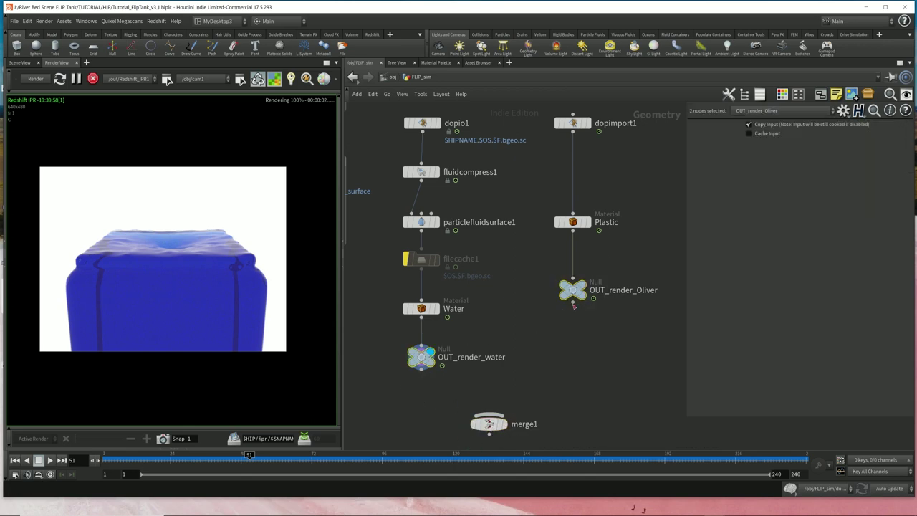
left_click_drag(573, 303, 489, 416)
left_click(506, 424)
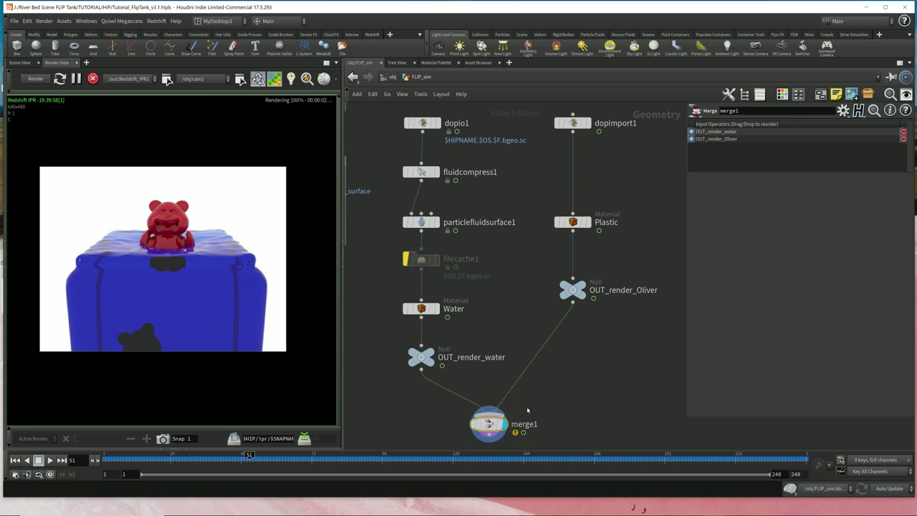
Step: Delete the merge1 node and make OUT_render_water the displayed output in FLIP_sim
key("Delete")
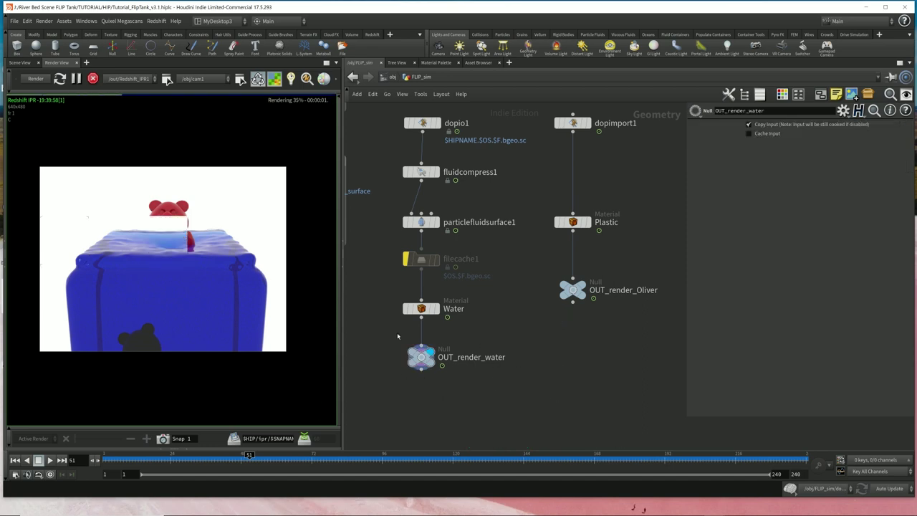
left_click(423, 361)
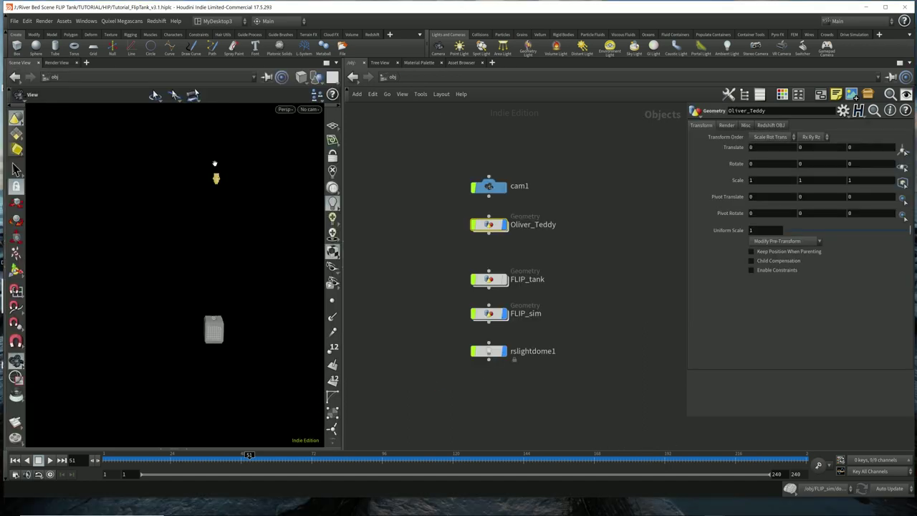
Step: Add an Object Merge node below the OUT_Oliver_Teddy null inside the Oliver_Teddy object
left_click(216, 172)
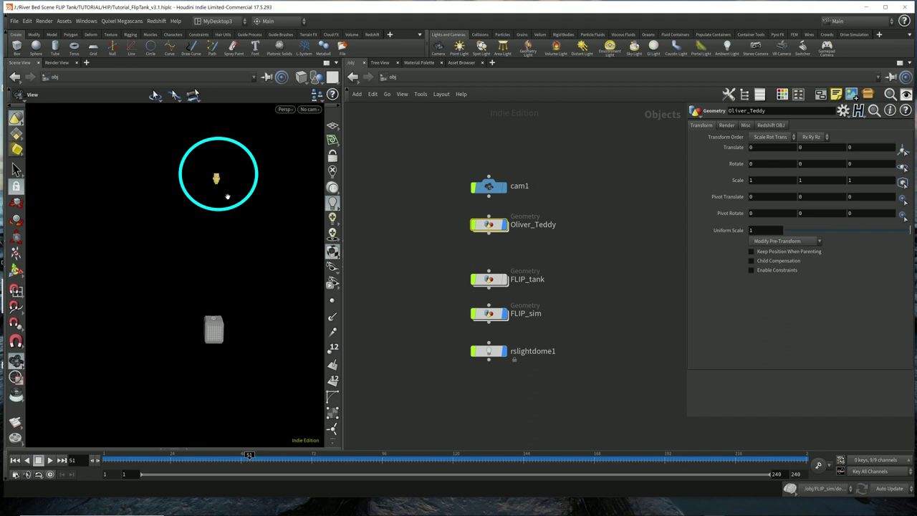
mouse_move(500, 231)
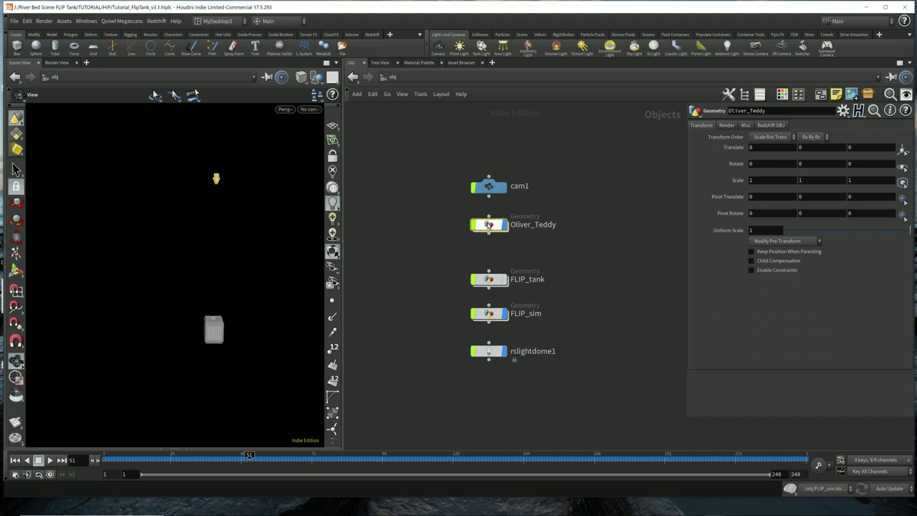
left_click(493, 226)
double_click(494, 227)
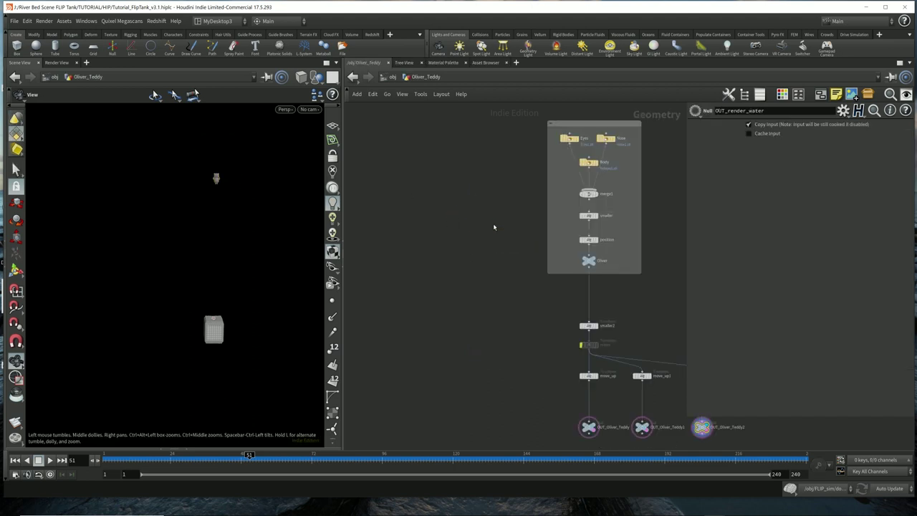
middle_click_drag(530, 341, 446, 214)
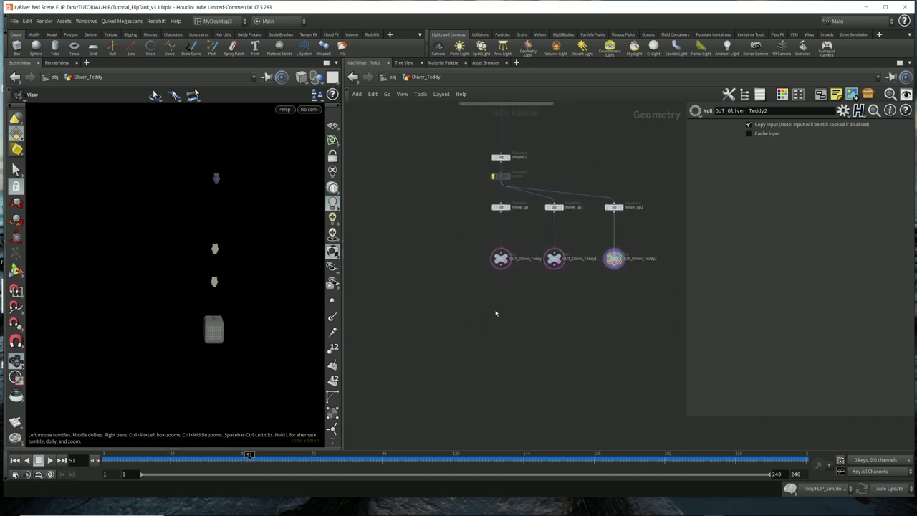
scroll(511, 300, "up", 4)
key("Tab")
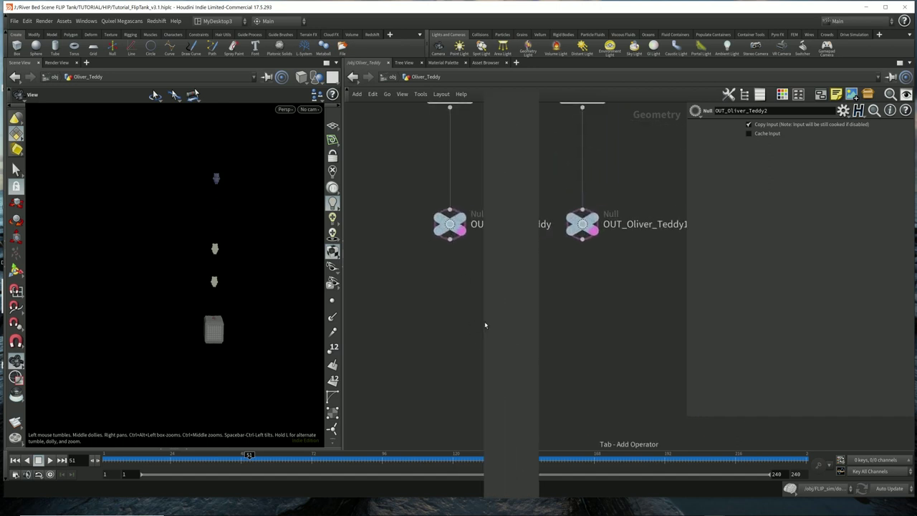
type("object")
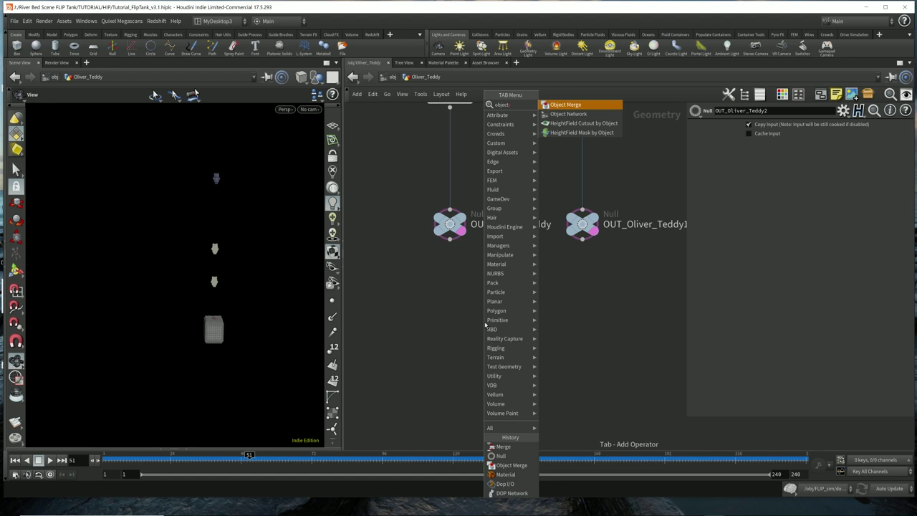
key("Return")
left_click(444, 316)
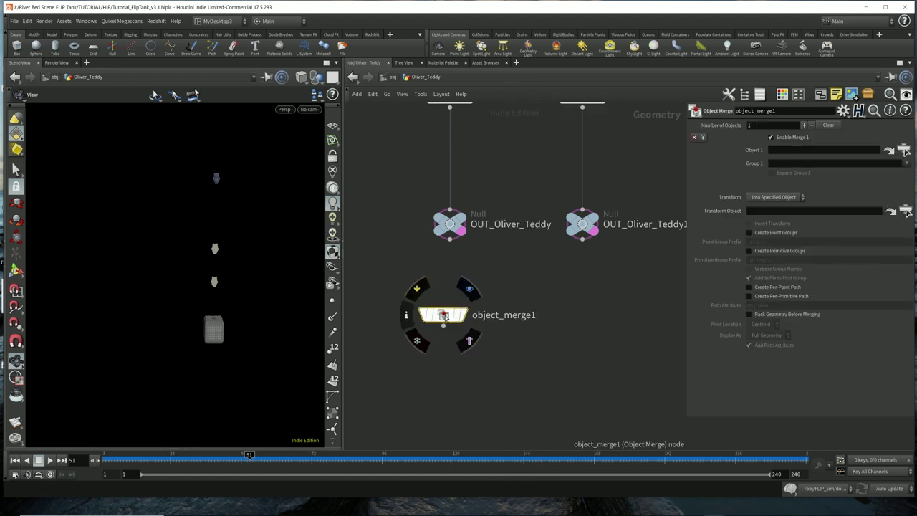
Step: Rename the new Object Merge node as Oliver_sim
double_click(511, 319)
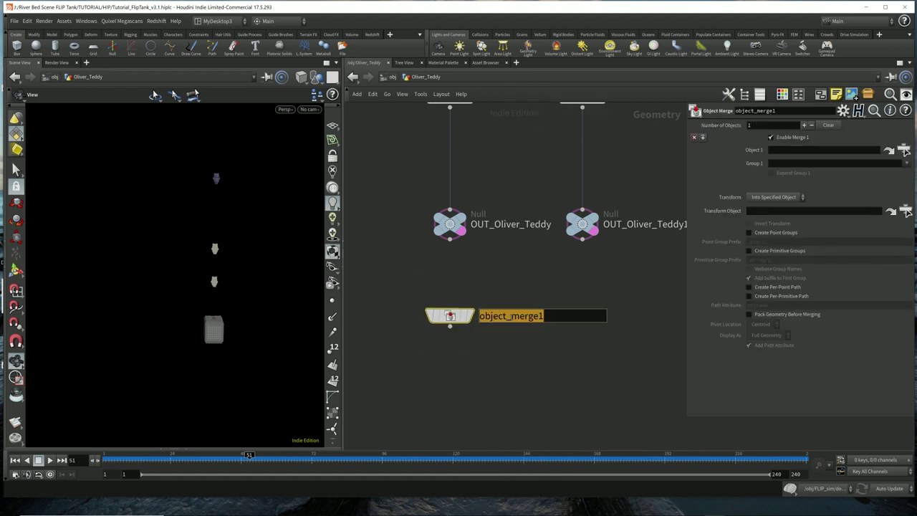
type("Oliv")
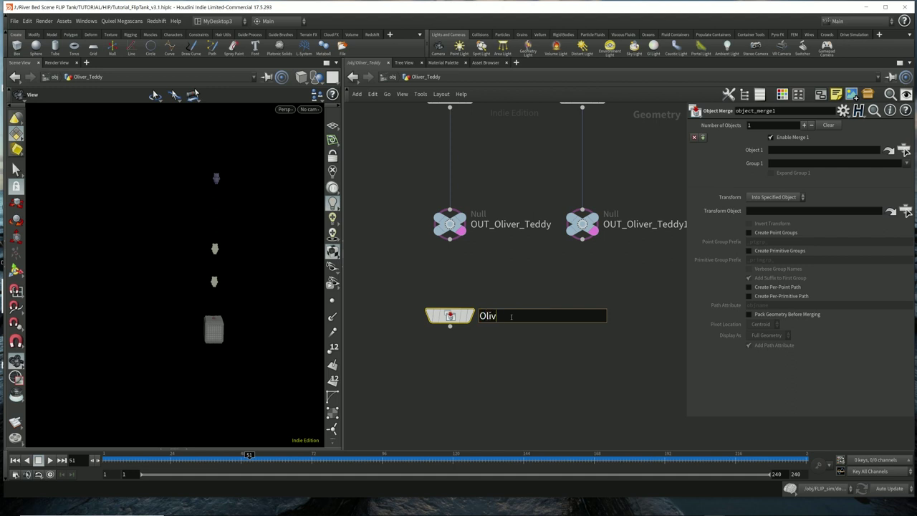
type("er_sim_data")
key("Return")
left_click(513, 316)
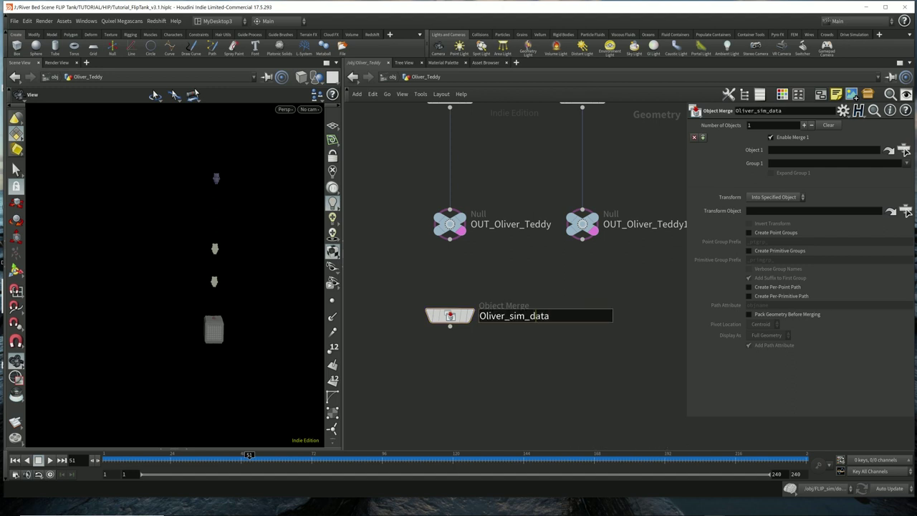
left_click_drag(530, 316, 619, 333)
key("BackSpace")
key("BackSpace")
key("Return")
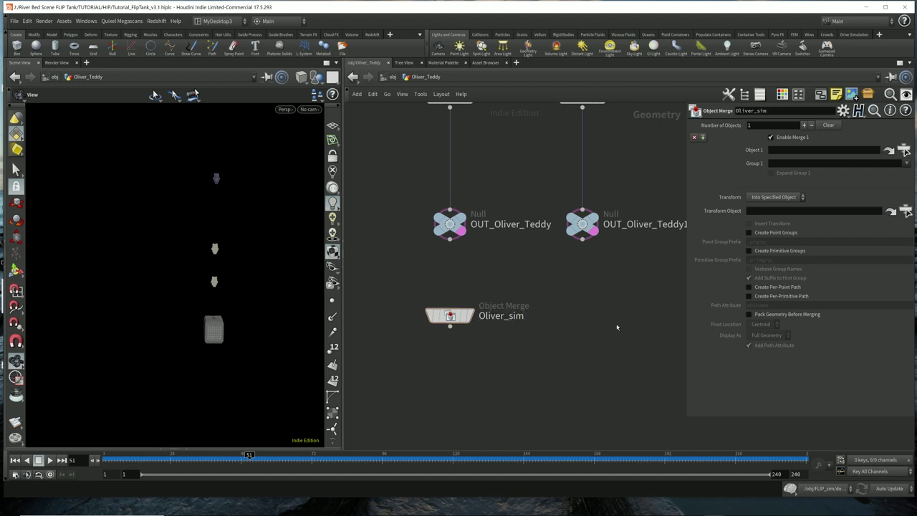
Step: Make Oliver_sim the displayed and rendered node, and set its Object 1 source to /obj/FLIP_sim/OUT_render_Oliver
left_click(475, 290)
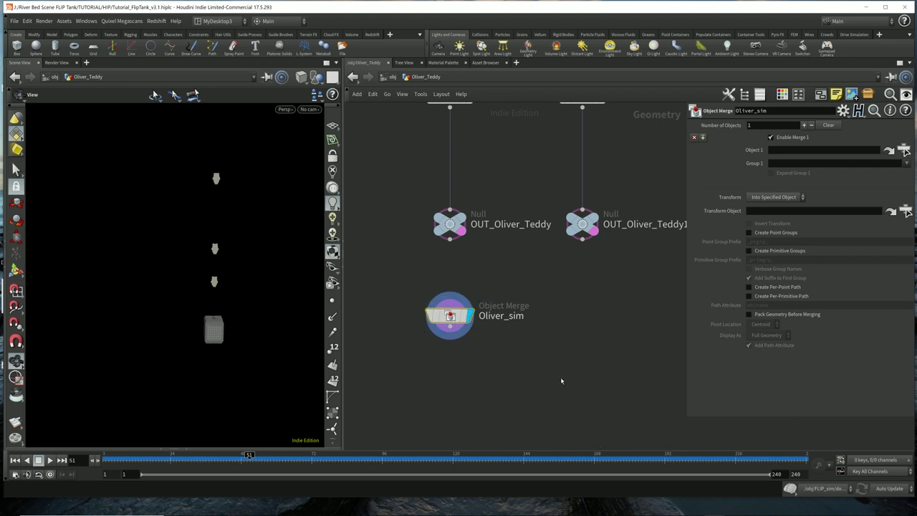
left_click(889, 150)
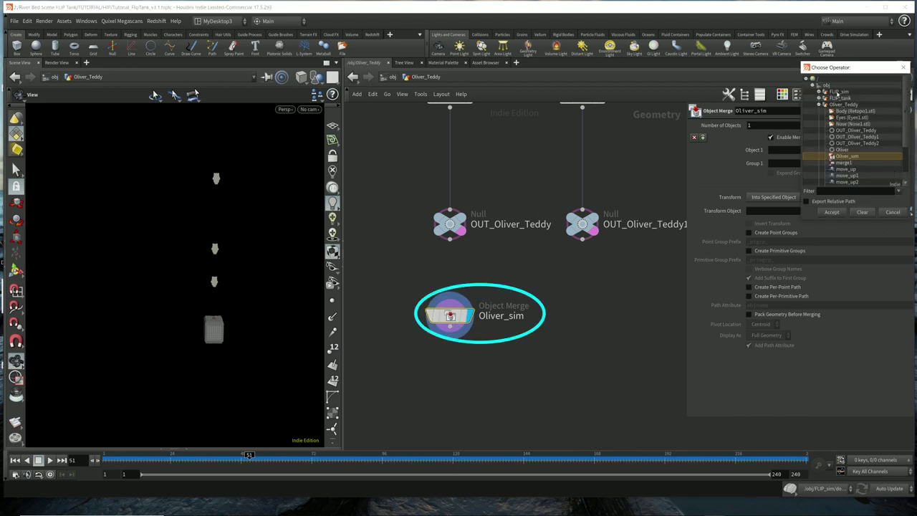
left_click(818, 105)
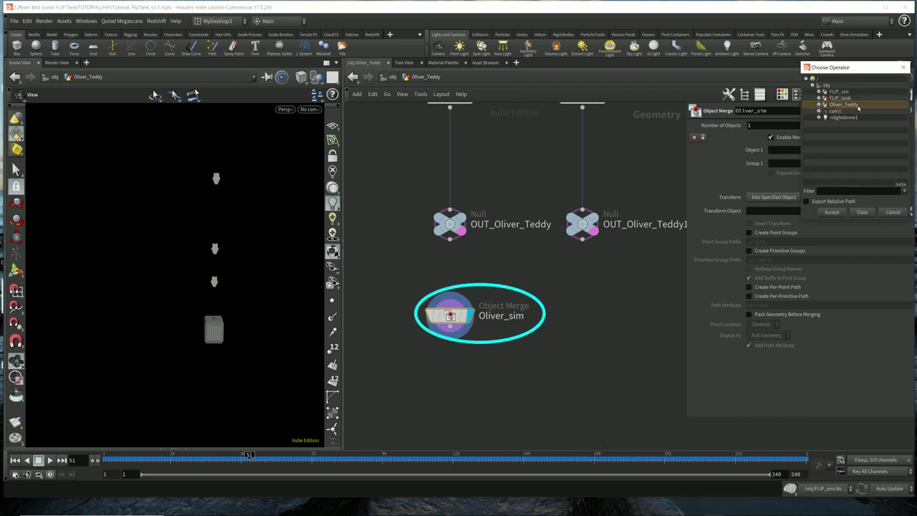
left_click(828, 93)
left_click(822, 92)
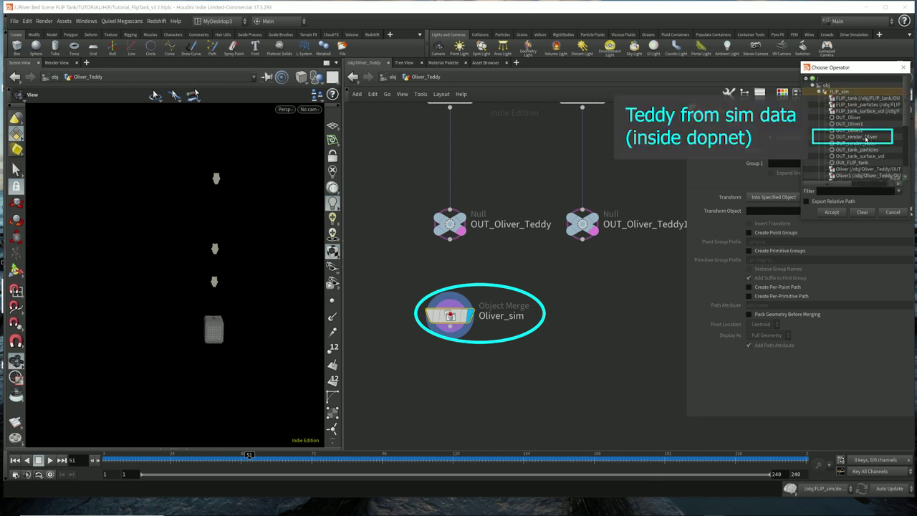
left_click(864, 137)
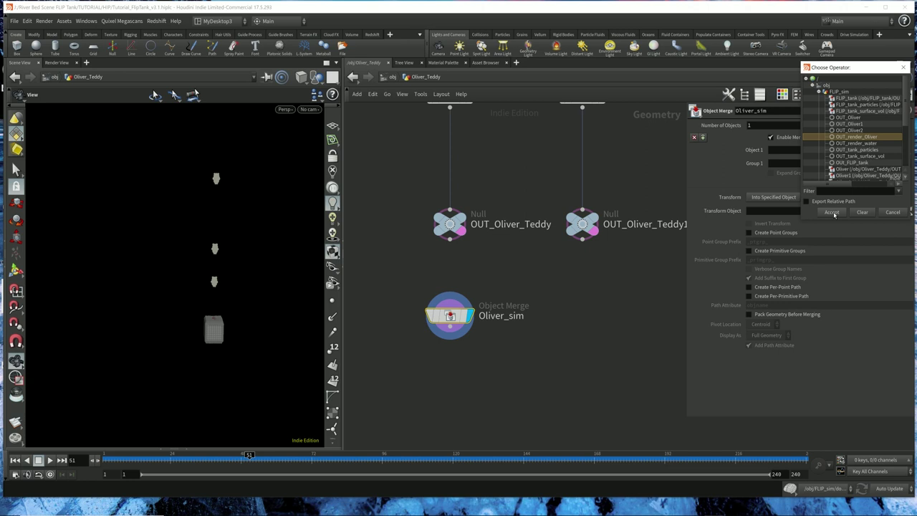
left_click(832, 213)
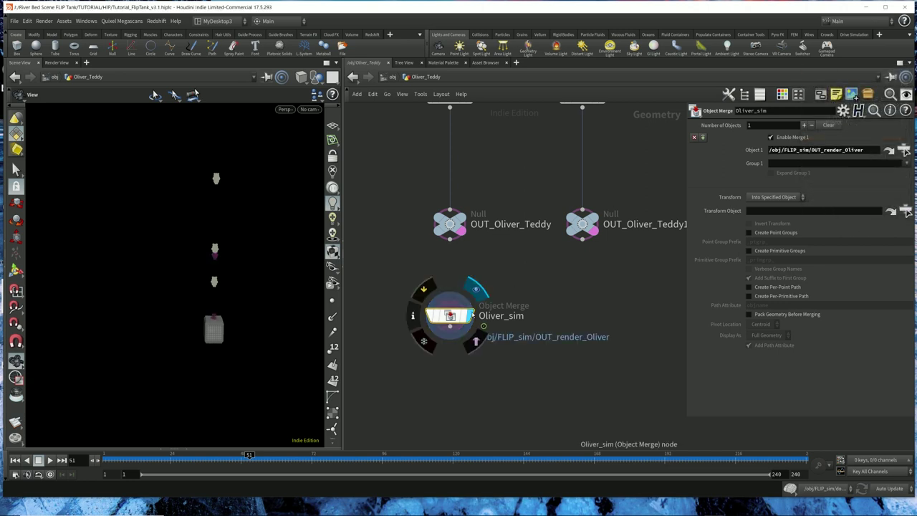
Step: Examine the merged teddy simulation around the water tank in the viewport at frame 86
mouse_move(466, 320)
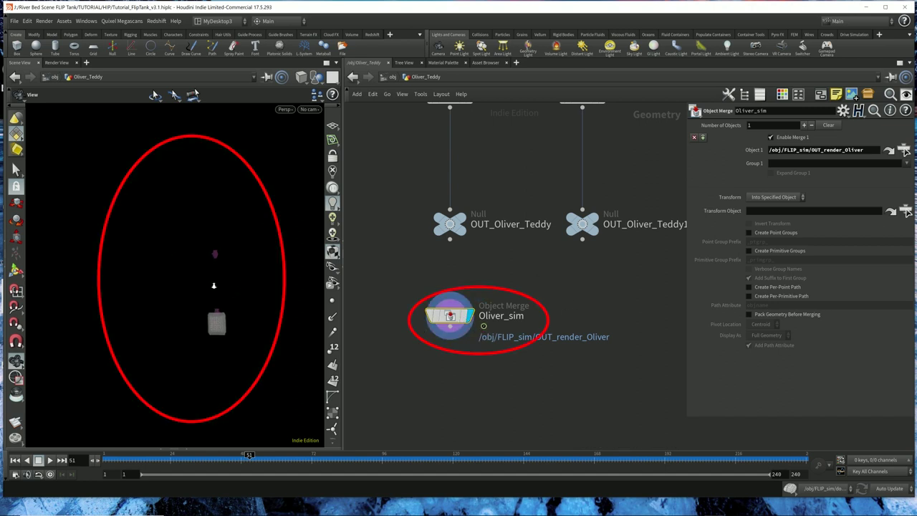
right_click_drag(213, 286, 390, 281)
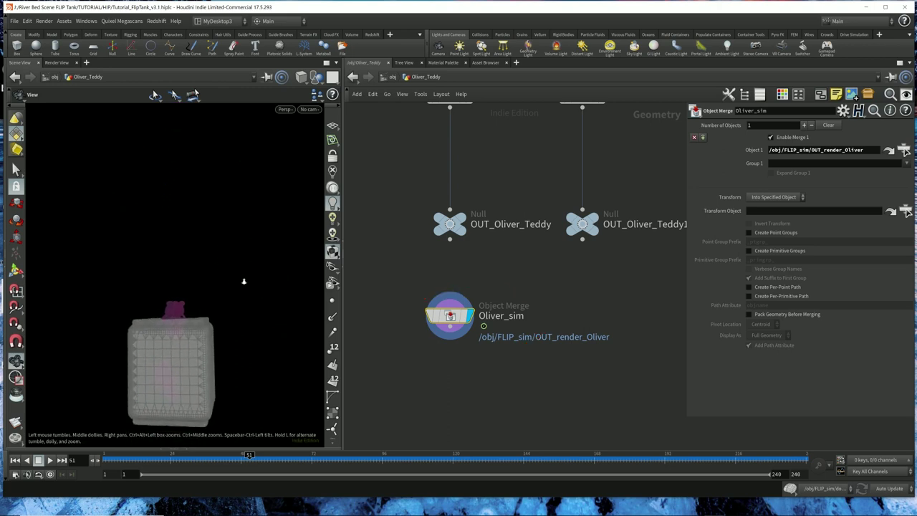
left_click_drag(244, 281, 244, 296)
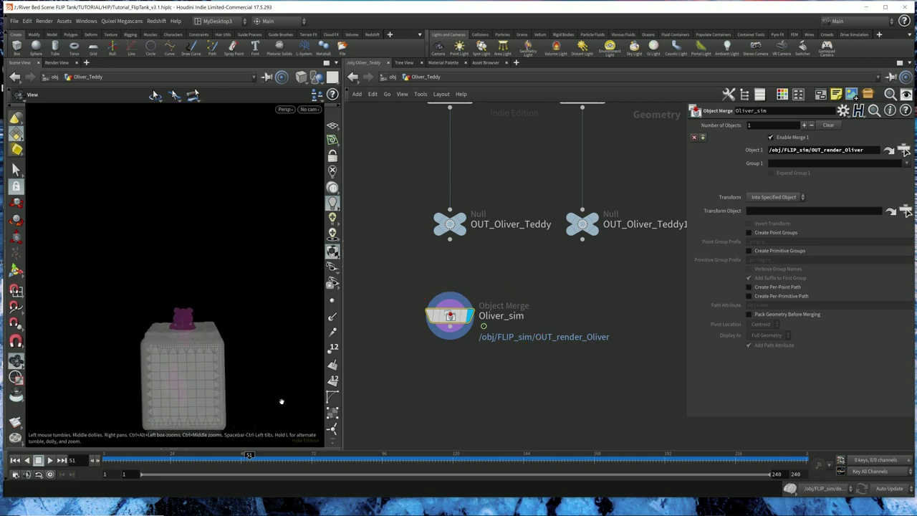
left_click(352, 459)
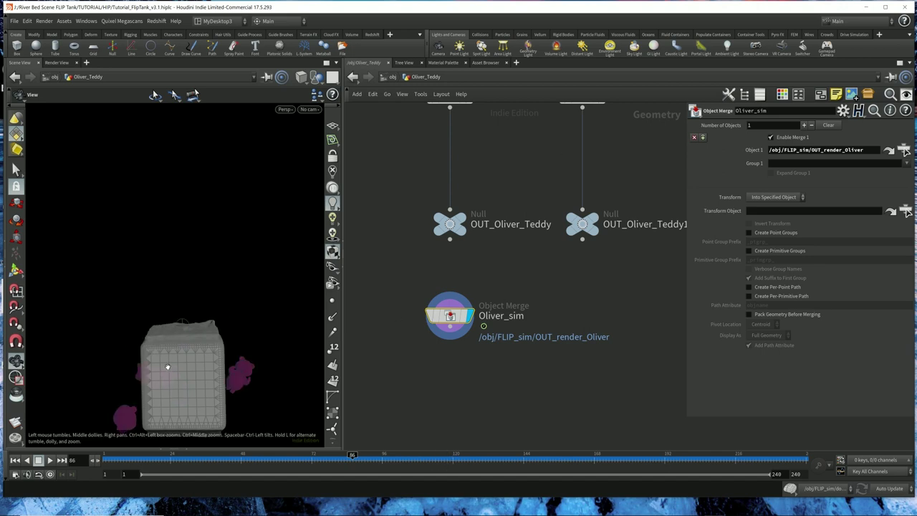
Step: Add a null named OUT_Render below Oliver_sim and make it the displayed and rendered output
left_click(450, 332)
key("Tab")
type("null")
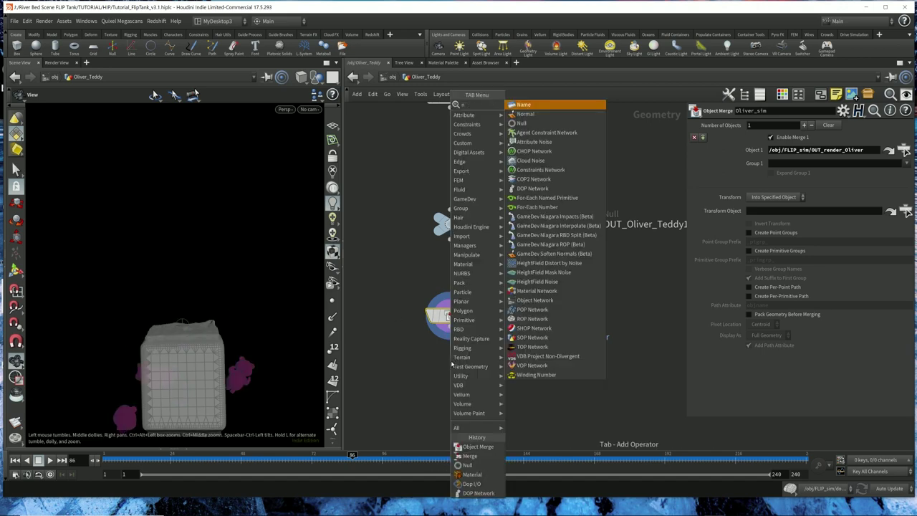
key("Return")
left_click_drag(450, 365, 450, 379)
double_click(481, 379)
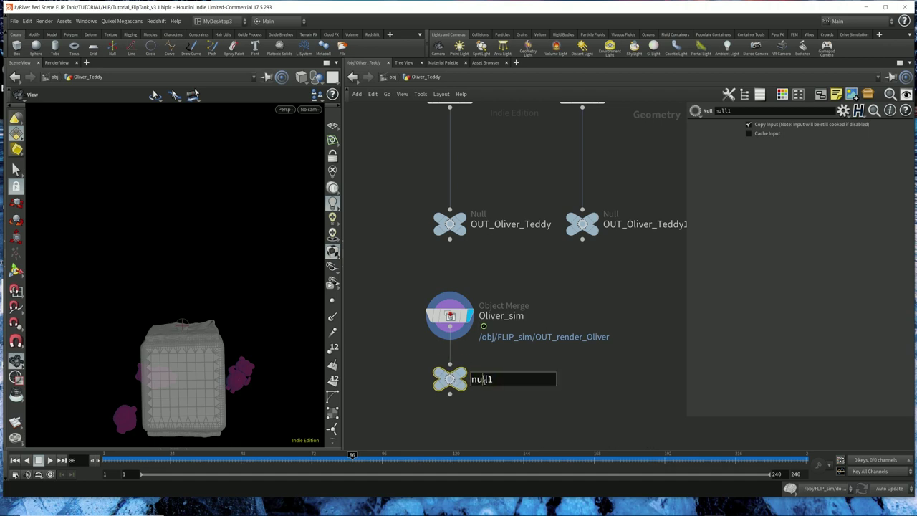
type("OUT_Render")
key("Return")
left_click(470, 359)
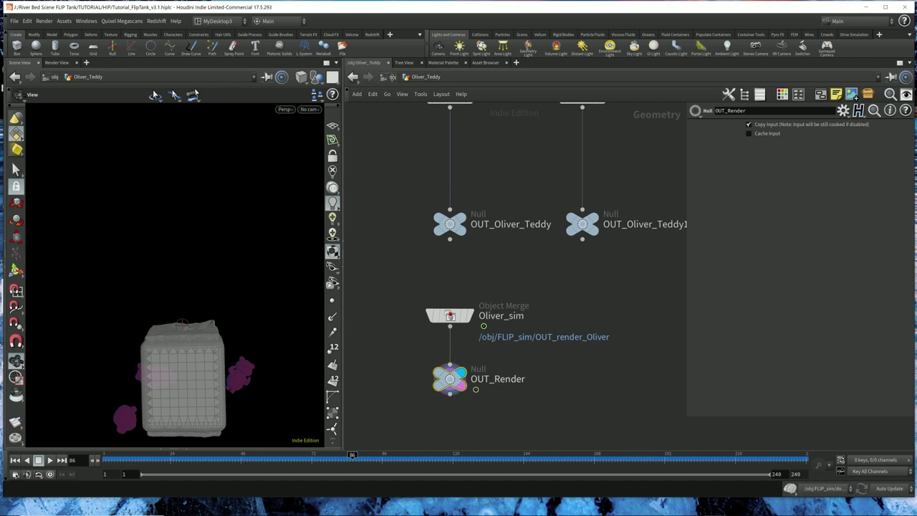
Step: Return to the object level and look at the scene through cam1
left_click(392, 77)
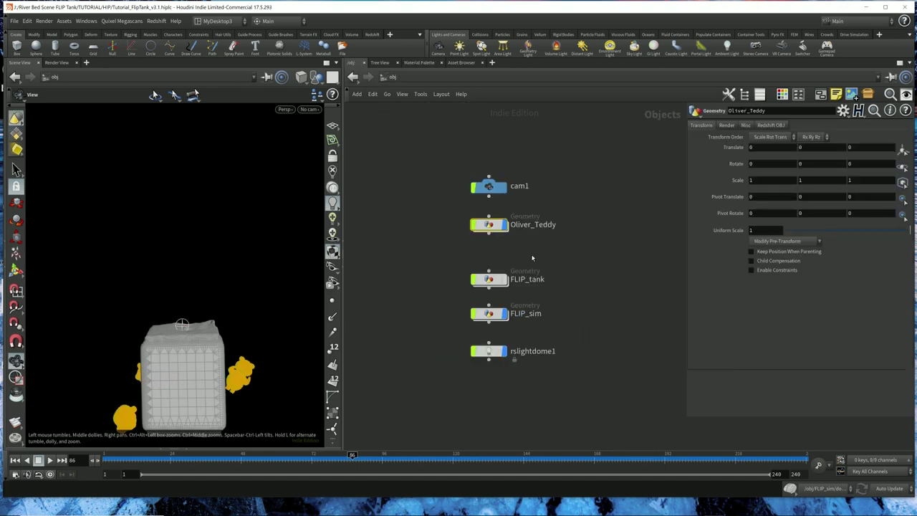
left_click(310, 109)
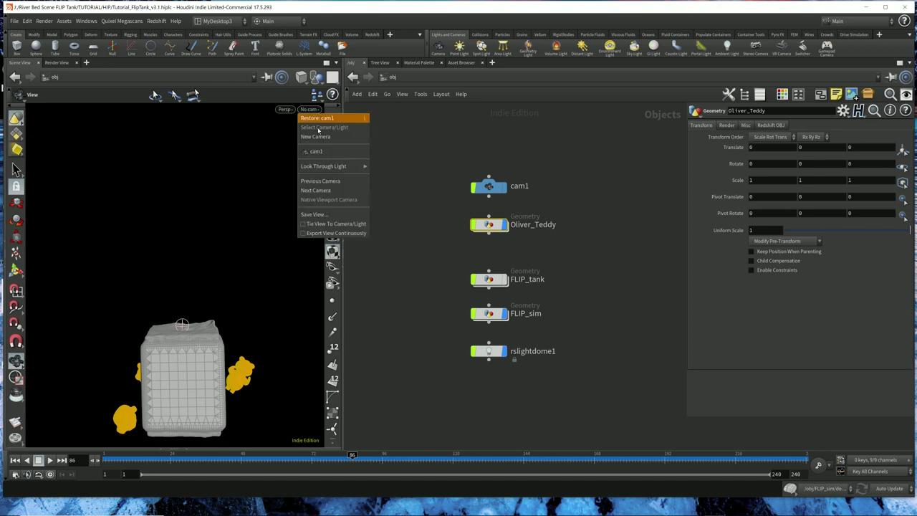
left_click(330, 151)
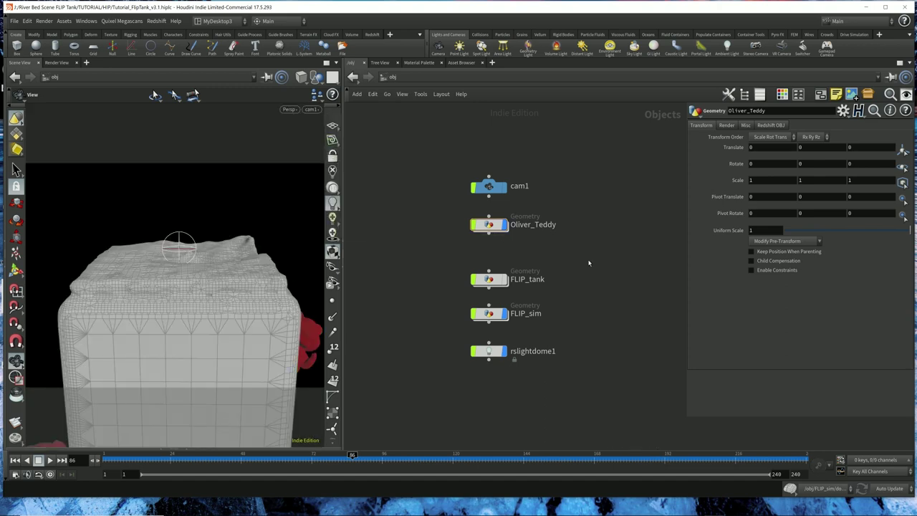
Step: Examine the move_up transforms and OUT_Oliver_Teddy nulls that prepare the teddies inside Oliver_Teddy
double_click(491, 226)
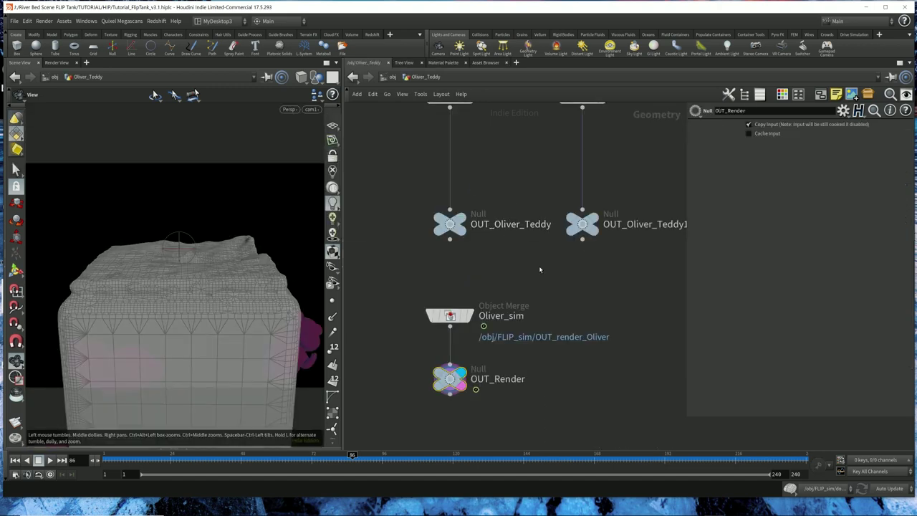
scroll(606, 311, "down", 4)
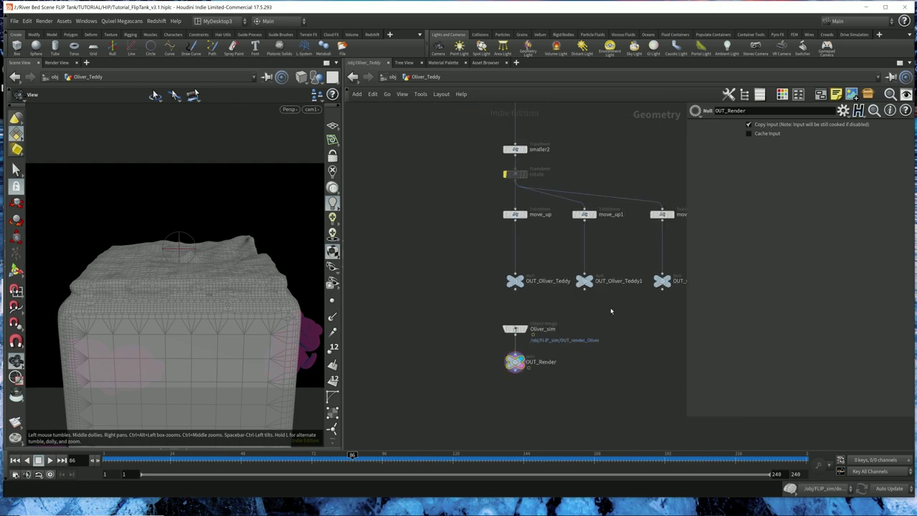
middle_click_drag(612, 311, 532, 319)
left_click_drag(391, 295, 614, 273)
left_click_drag(389, 299, 615, 213)
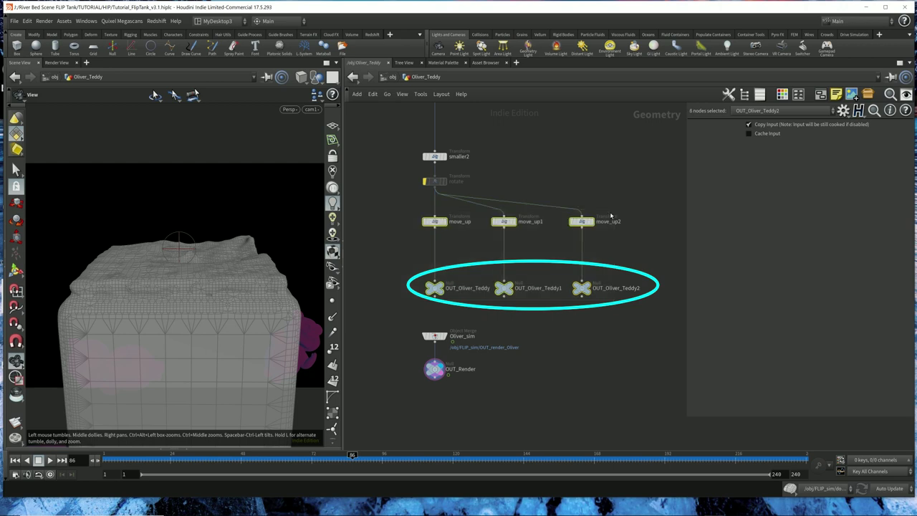
left_click(499, 367)
Step: Follow Oliver_sim to its source in FLIP_sim and examine the dopimport1, Plastic and OUT_render_Oliver chain
left_click_drag(405, 322, 480, 353)
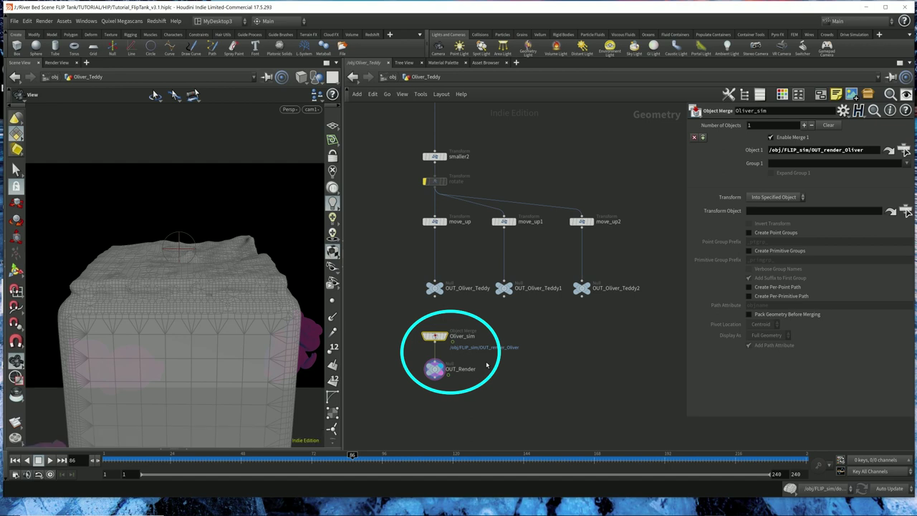
left_click_drag(392, 347, 468, 321)
left_click(890, 150)
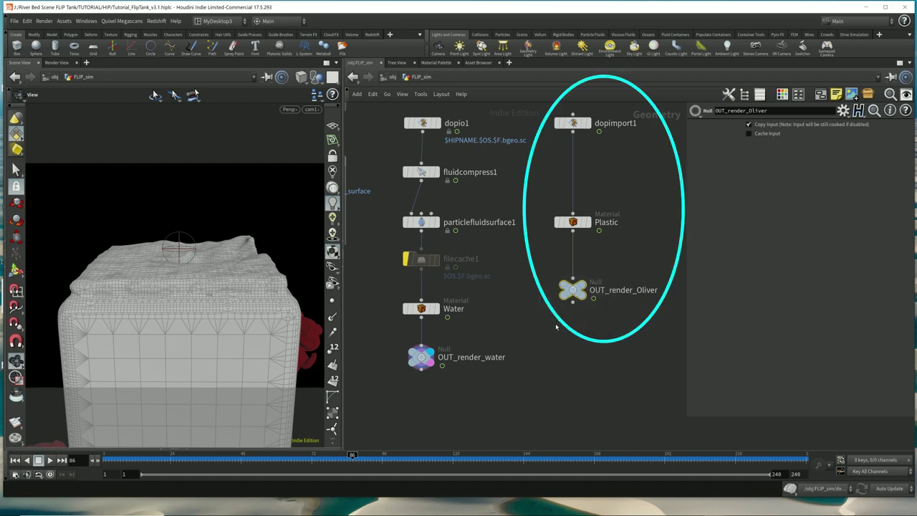
left_click_drag(556, 327, 594, 111)
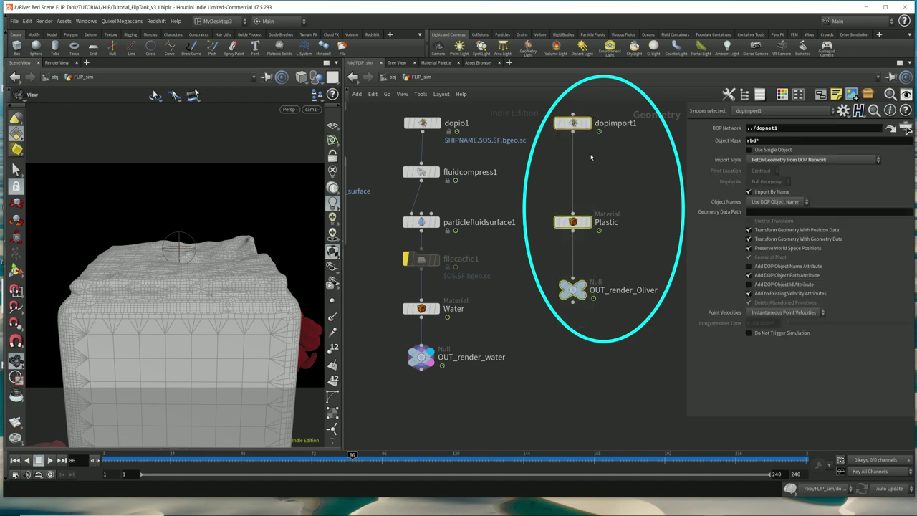
Step: Open Oliver_Teddy at the object level and enclose the Oliver_sim and OUT_Render nodes in a network box with spare room around them
left_click(394, 77)
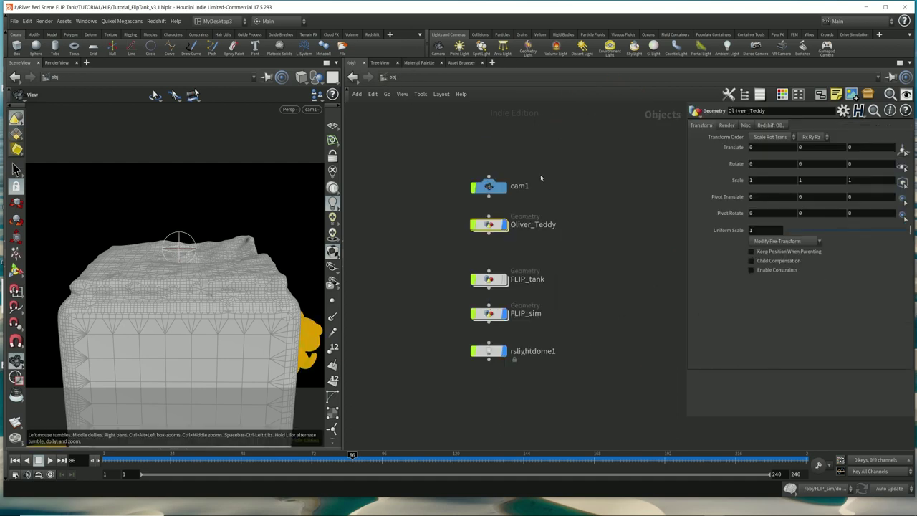
double_click(489, 224)
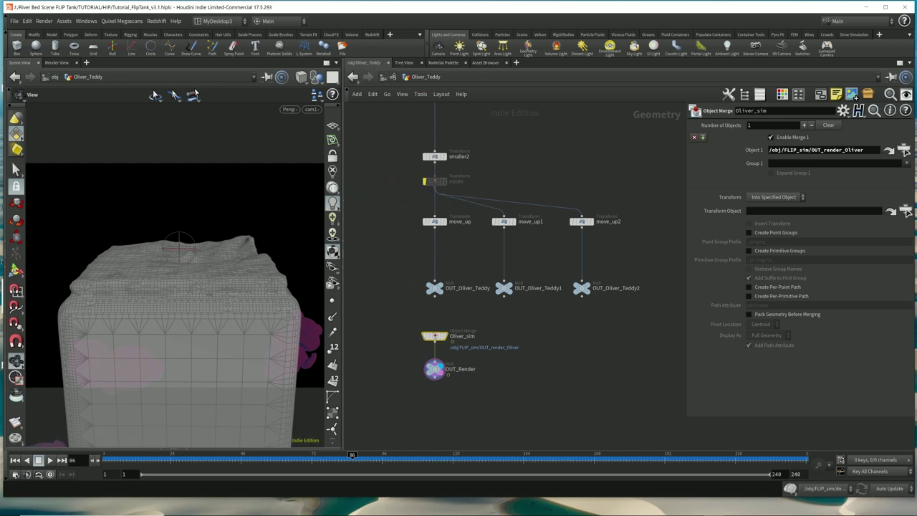
left_click_drag(390, 308, 526, 412)
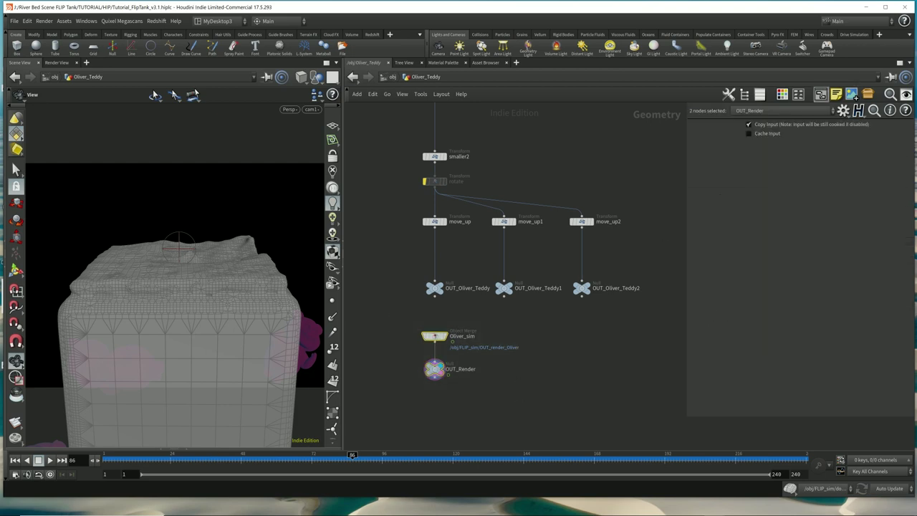
key("shift+o")
left_click_drag(457, 379, 567, 396)
Step: Title the network box around Oliver_sim and OUT_Render "Simulated Oliver Teddy"
left_click(479, 326)
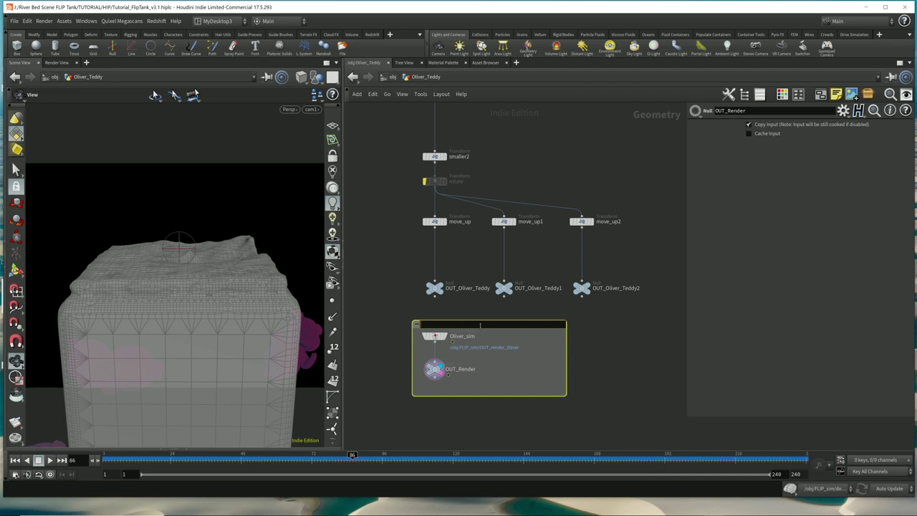
type("Simulated Oliver Teddy")
key("Return")
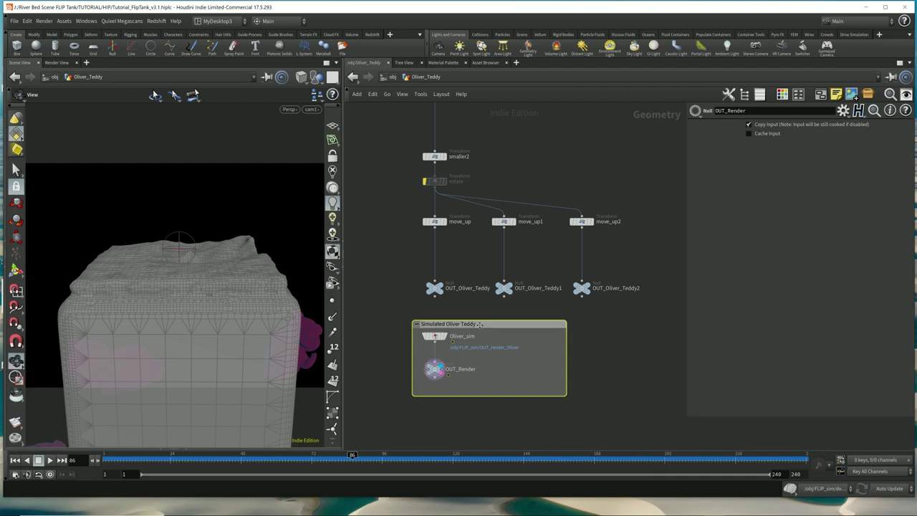
left_click(597, 359)
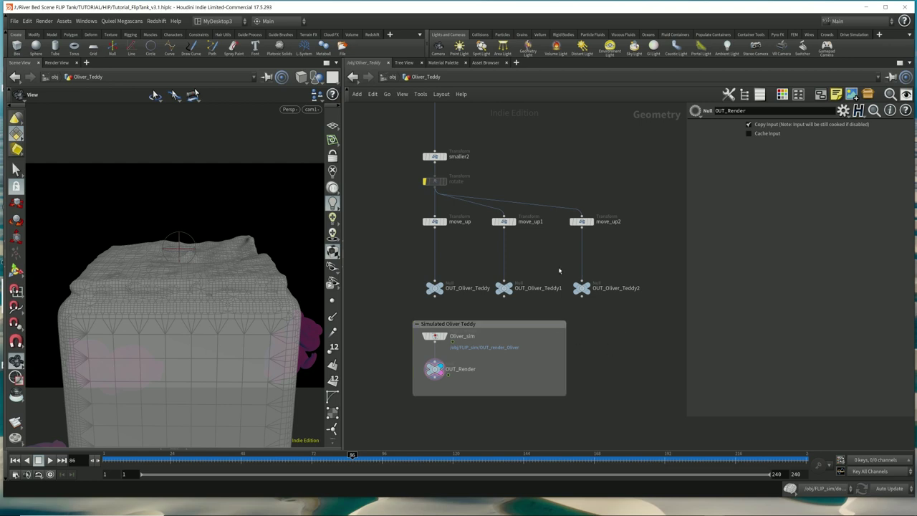
Step: Return to the object level and start a Redshift IPR render of the water and teddies through cam1
left_click(391, 77)
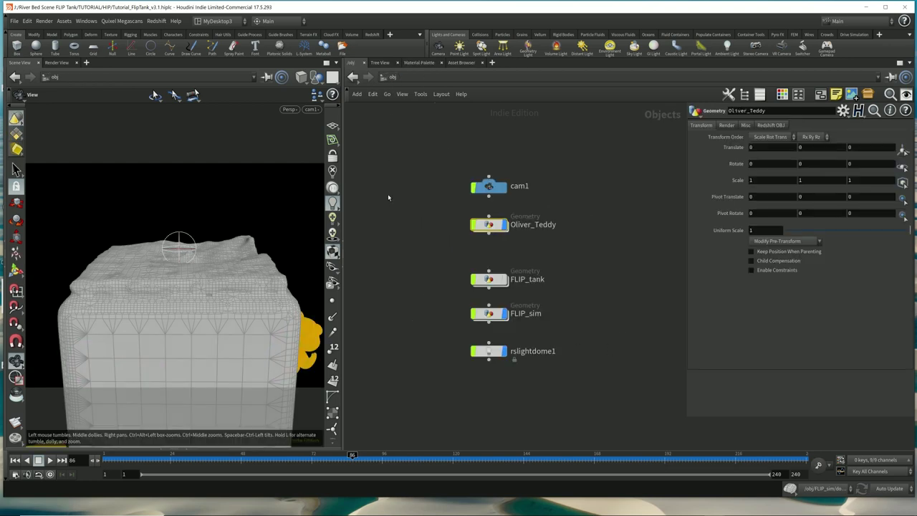
scroll(404, 226, "up", 3)
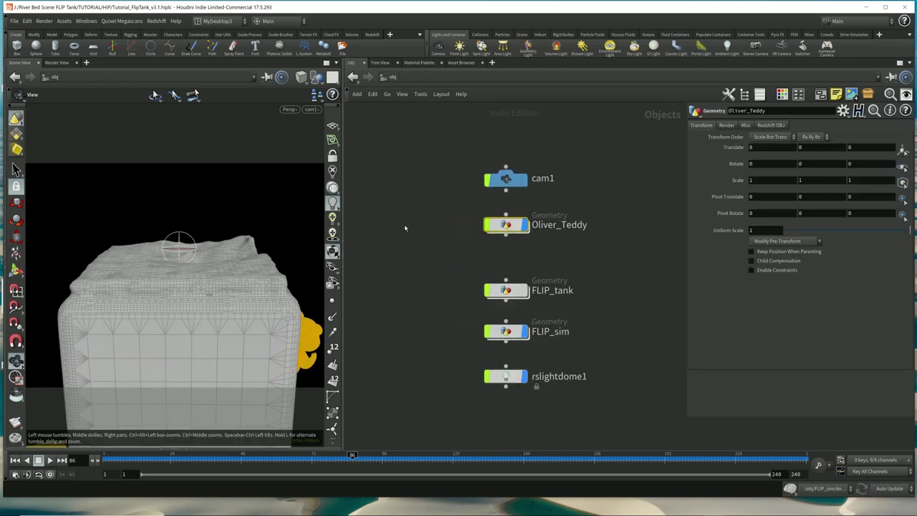
middle_click_drag(405, 227, 370, 231)
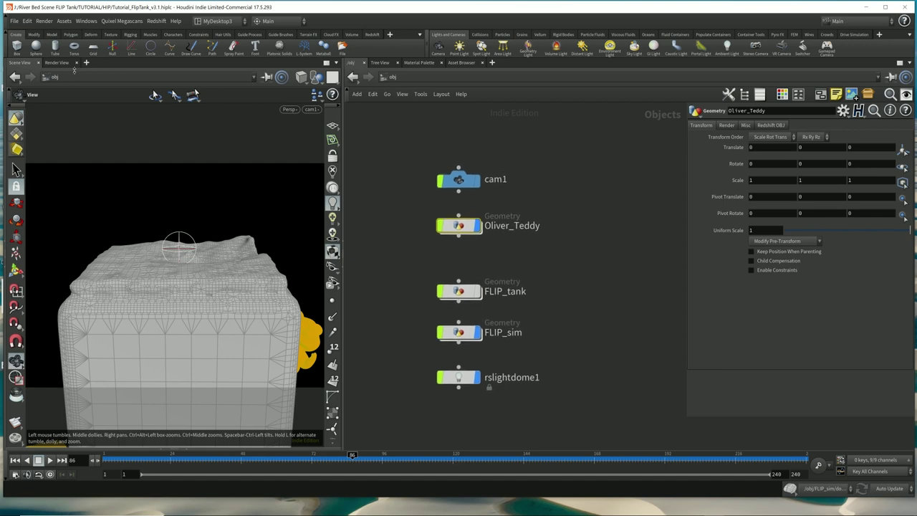
left_click(57, 62)
left_click(36, 78)
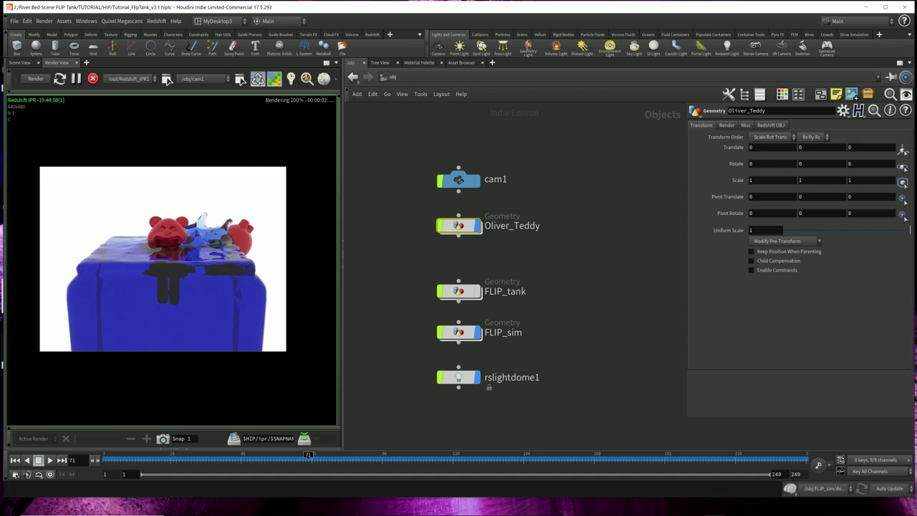
Step: Switch to MPlay and play the rendered render_plain sequence beside the IPR view
left_click(777, 510)
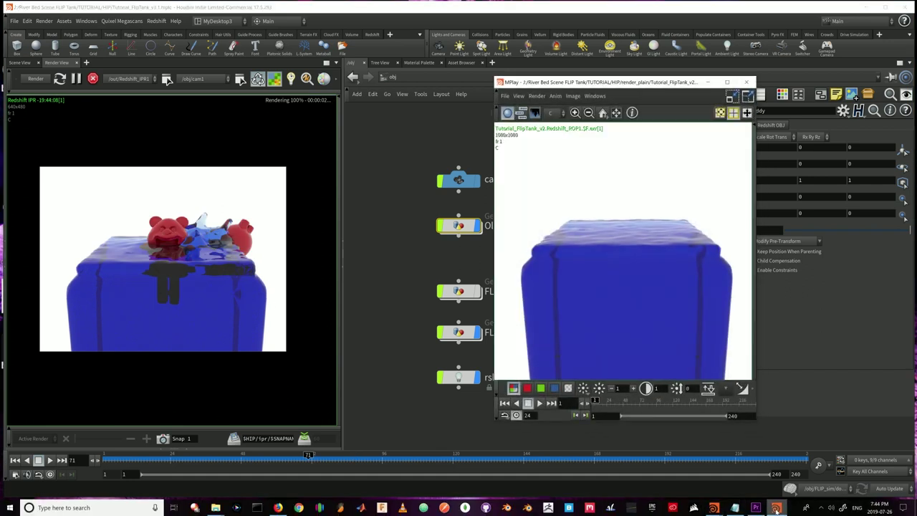
left_click_drag(586, 82, 482, 71)
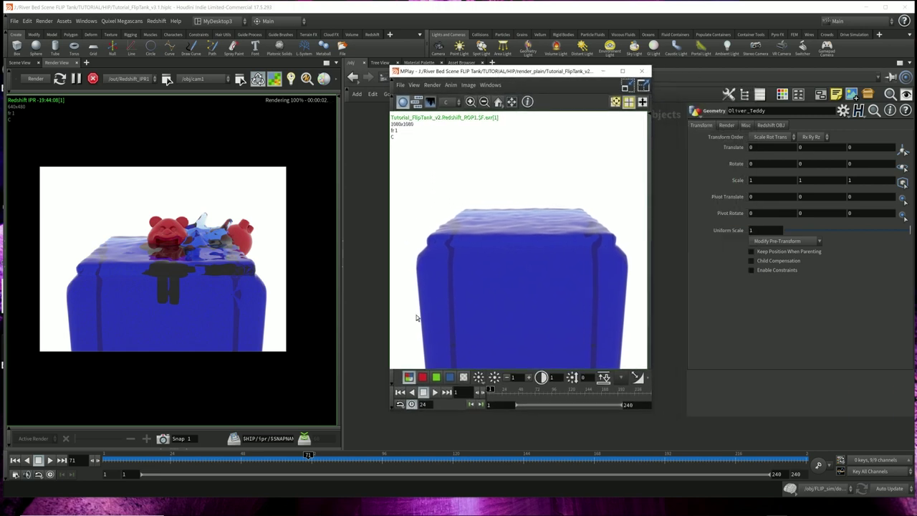
key("Up")
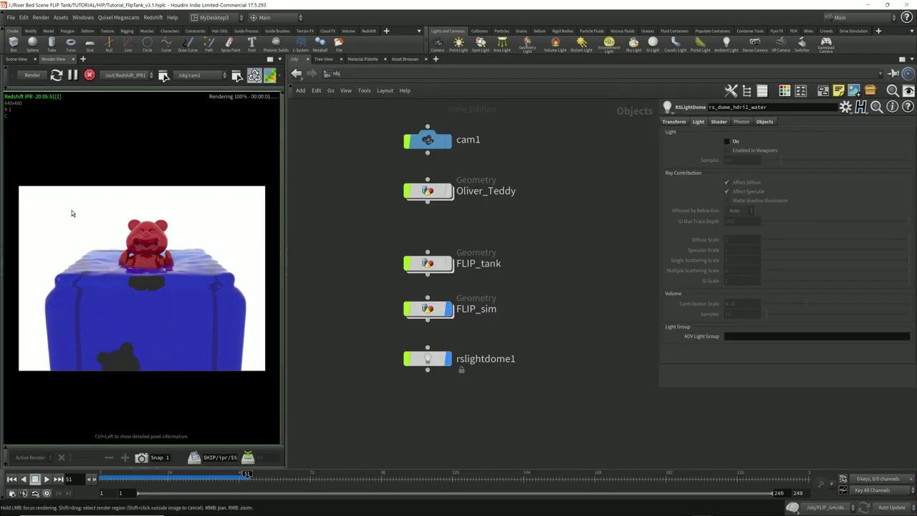
Step: Review the rendered whitewater and background sequence with green teddies in MPlay by playing and scrubbing it, and minimize its window
mouse_move(731, 501)
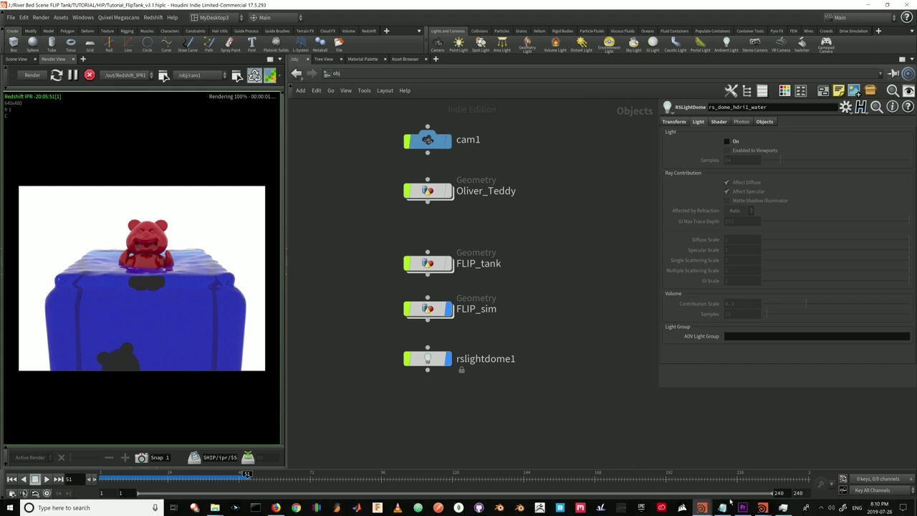
left_click(762, 508)
left_click(783, 476)
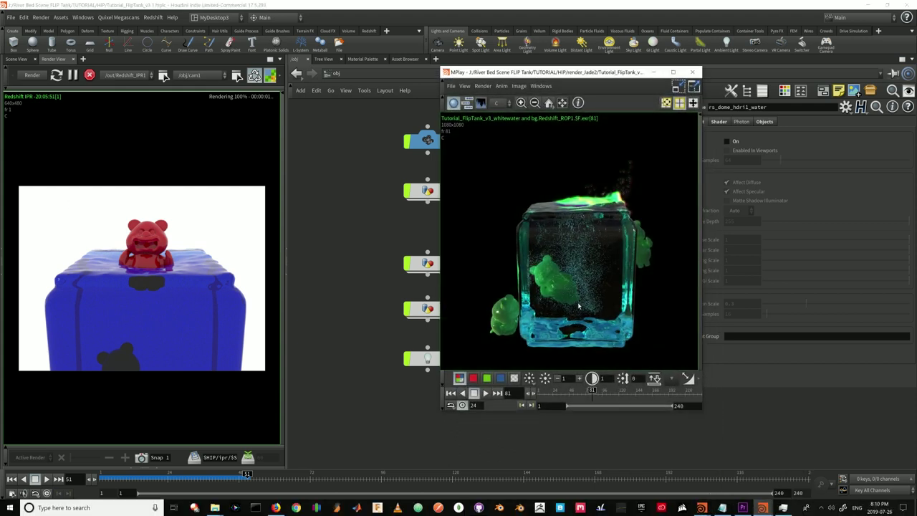
left_click(485, 393)
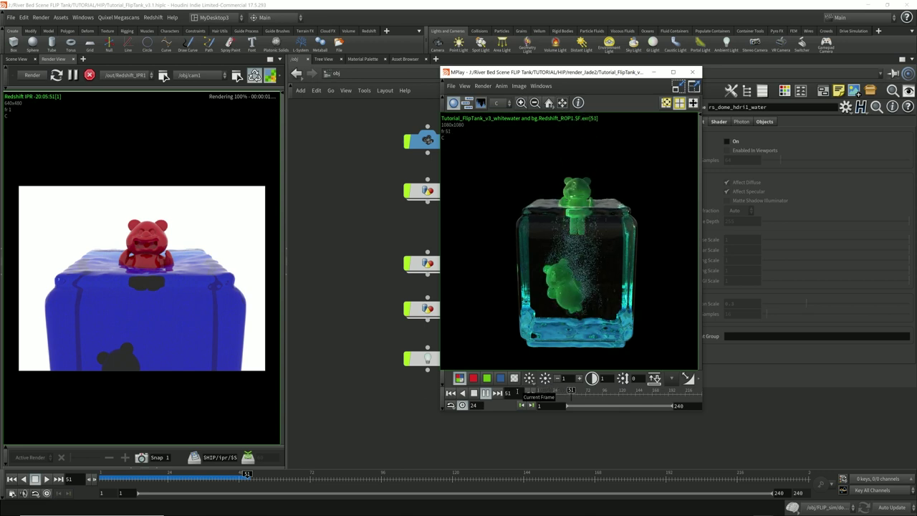
left_click(598, 322)
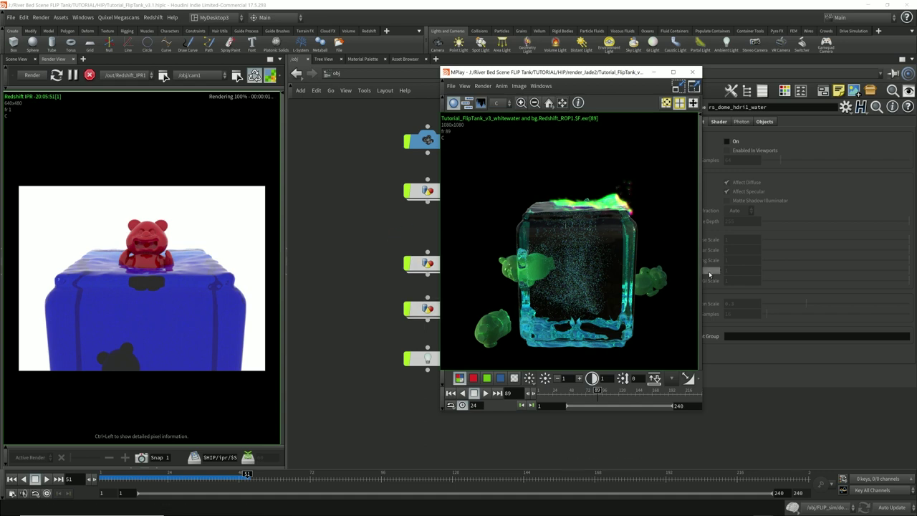
key("Up")
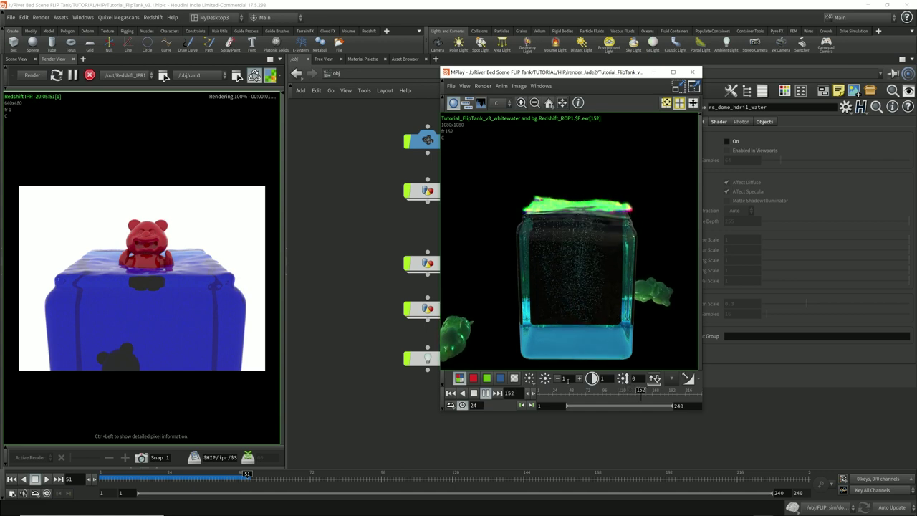
left_click_drag(547, 392, 683, 390)
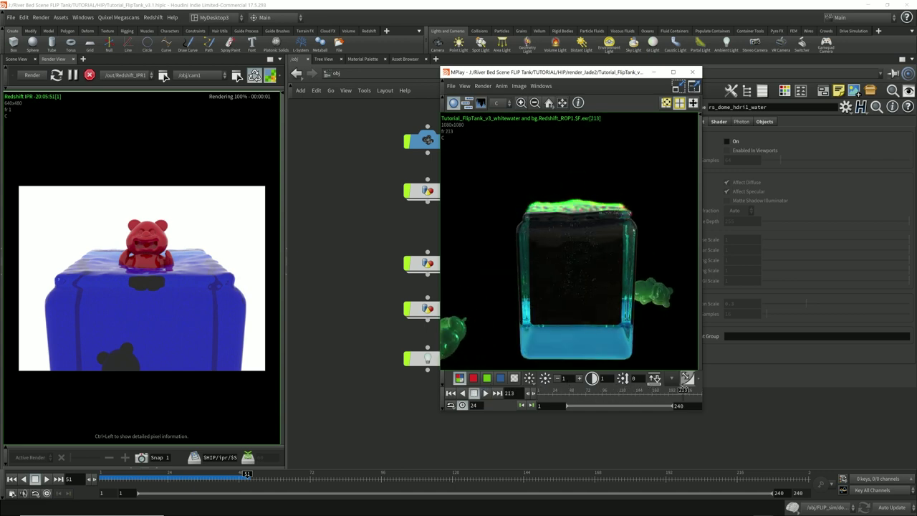
left_click(659, 73)
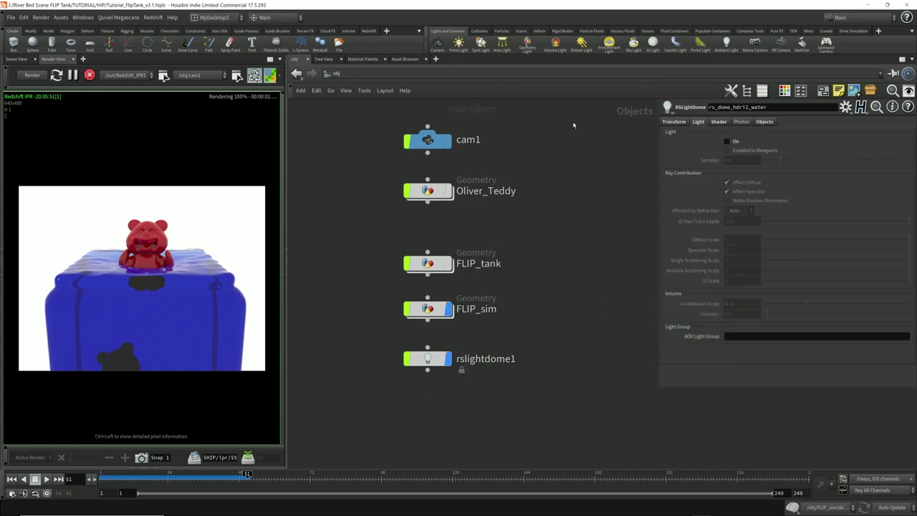
Step: Examine frames 37 and 38 of the render_plain sequence in MPlay, where the teddy enters the water
left_click(708, 508)
left_click_drag(493, 392, 511, 390)
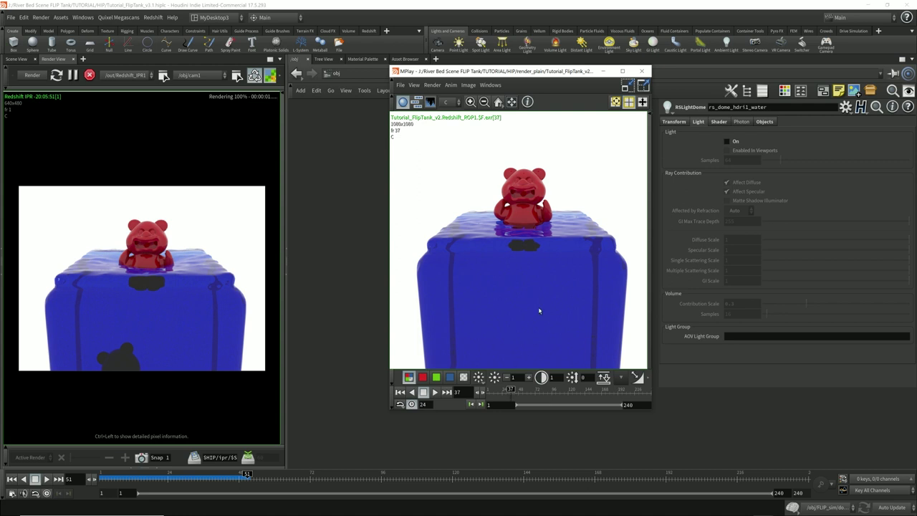
key("Right")
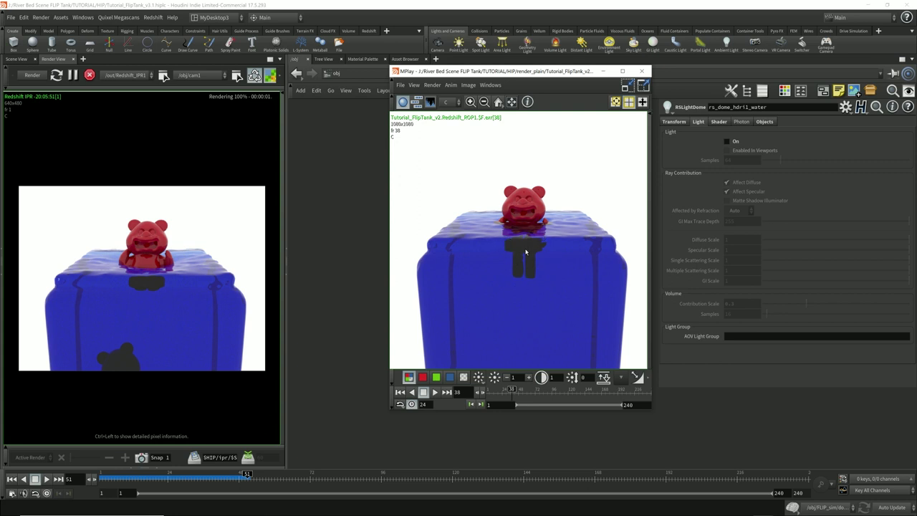
Step: Compare the plain render side by side with frame 55 of the green-teddy render, and minimize both MPlay windows
left_click_drag(504, 77, 387, 80)
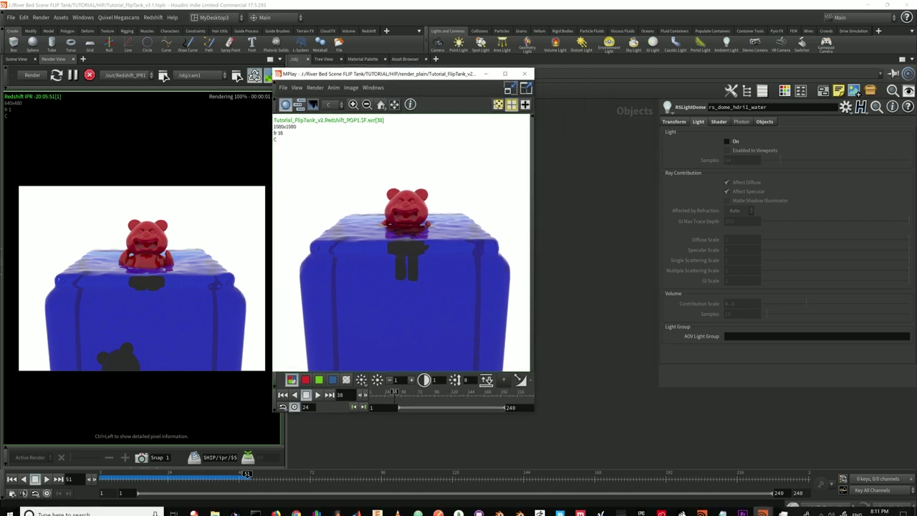
mouse_move(762, 508)
left_click(786, 473)
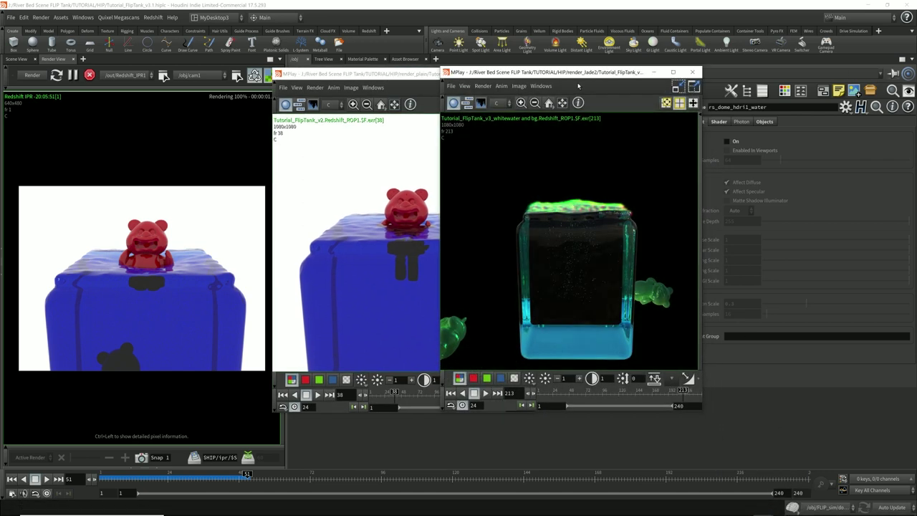
left_click_drag(583, 69, 672, 91)
left_click_drag(695, 412, 664, 408)
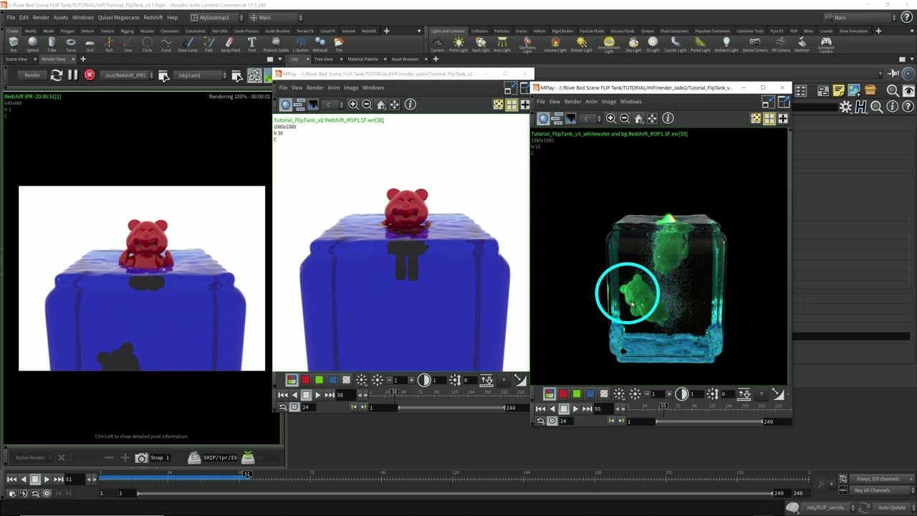
left_click(744, 88)
left_click(486, 74)
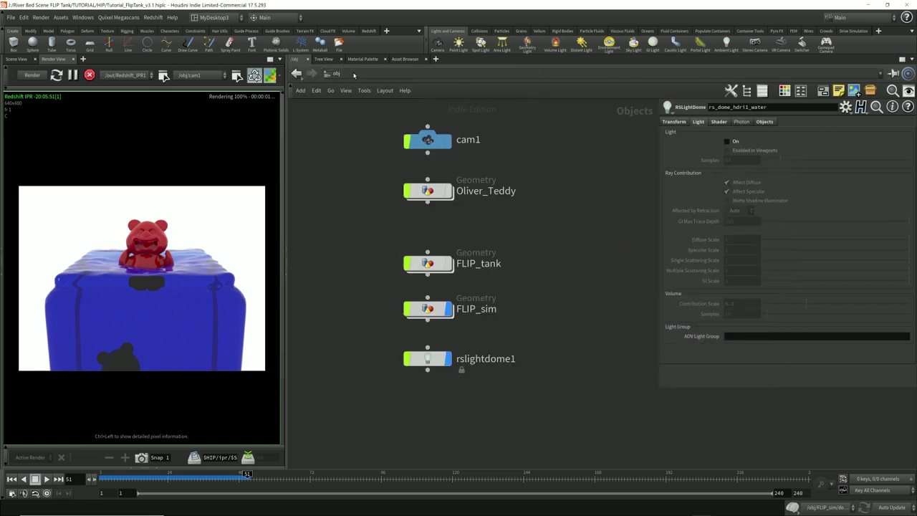
Step: Go to the shop network and bring up the sub-surface settings of RS_Water_MAT in an enlarged parameter area
left_click(353, 75)
left_click(361, 127)
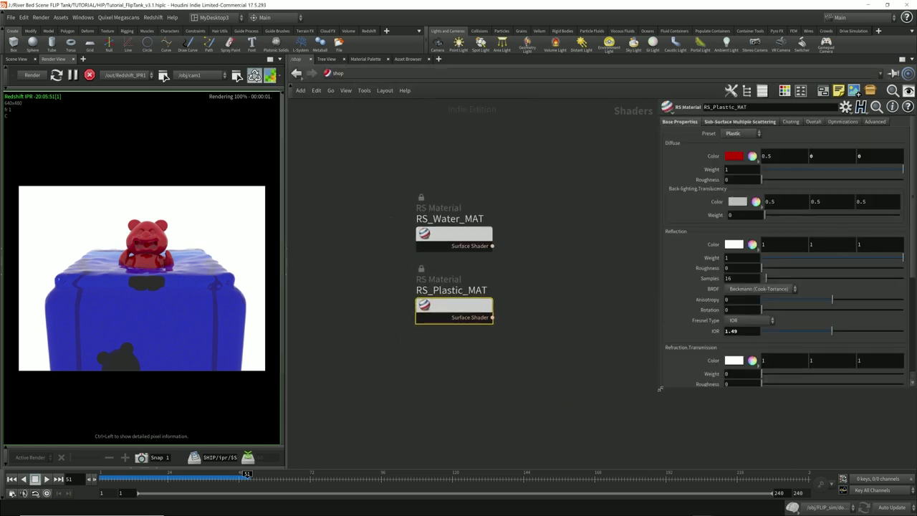
left_click_drag(577, 273, 527, 260)
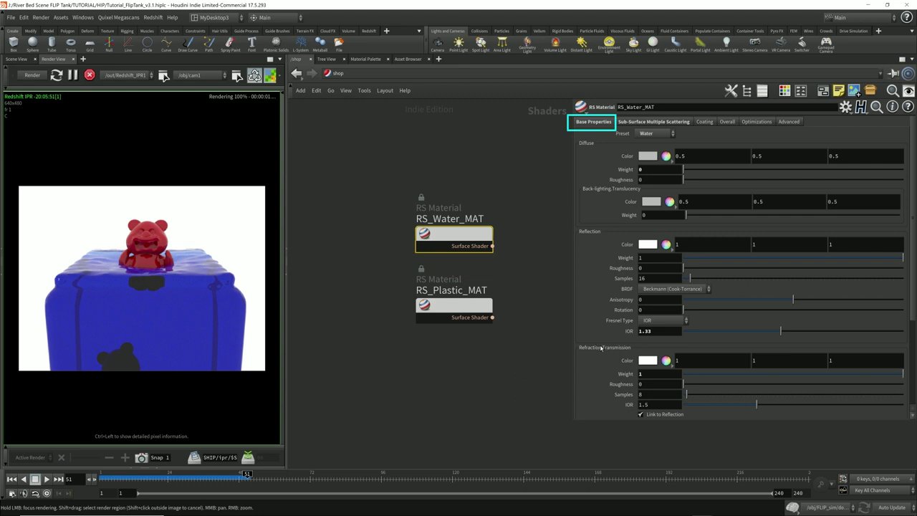
scroll(609, 358, "down", 3)
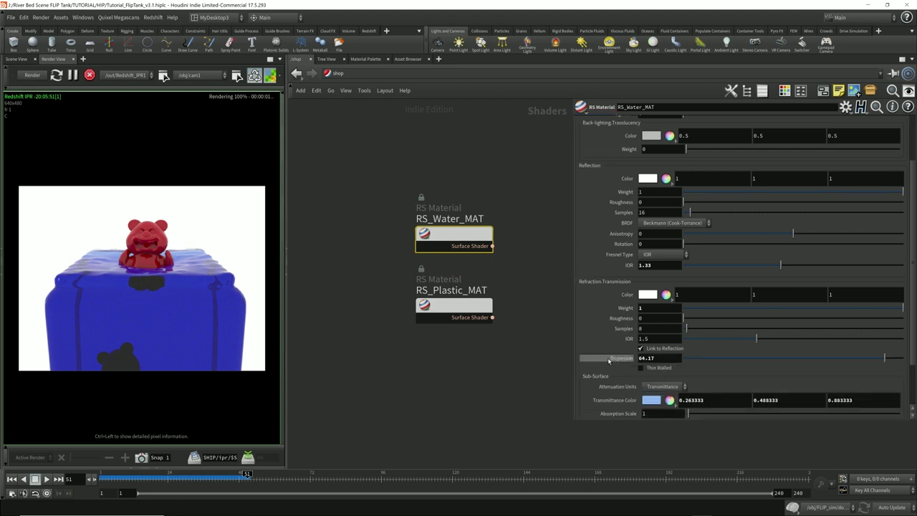
scroll(609, 360, "down", 3)
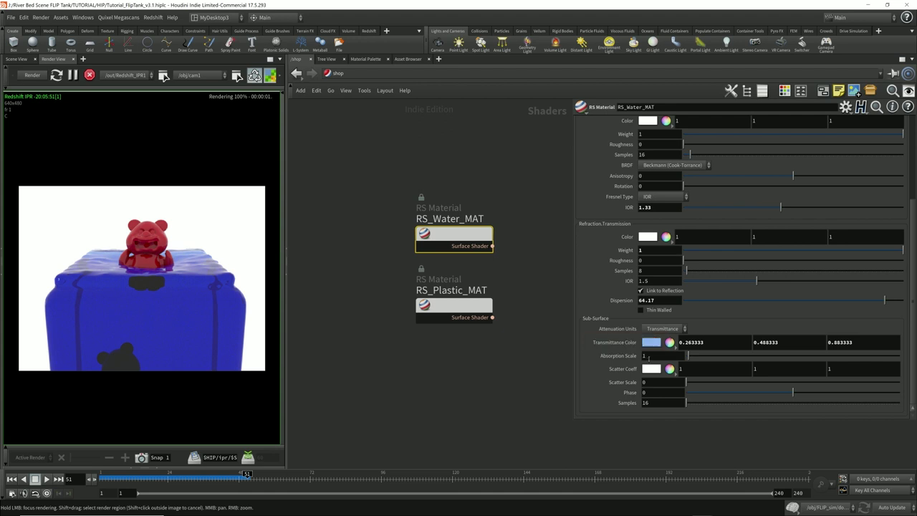
Step: Try a sub-surface Absorption Scale of 0.5 on RS_Water_MAT
left_click_drag(654, 355, 567, 349)
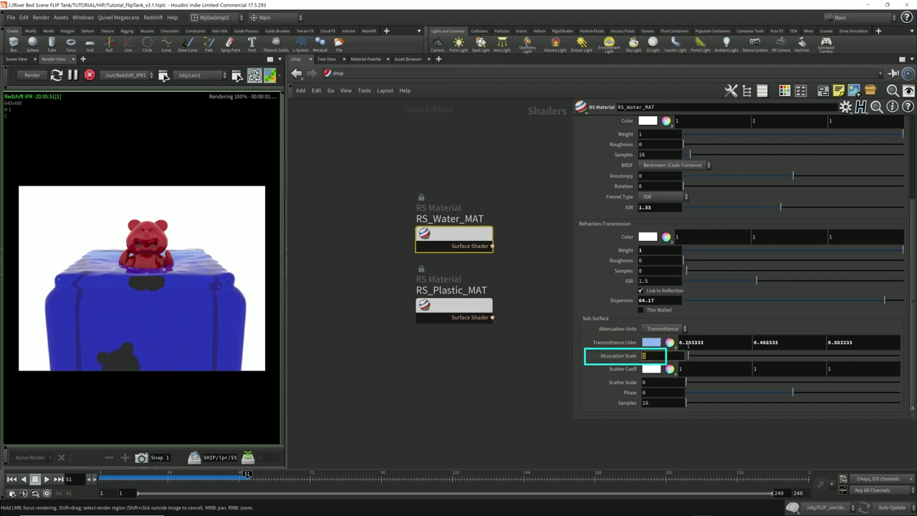
type("0.5")
key("Return")
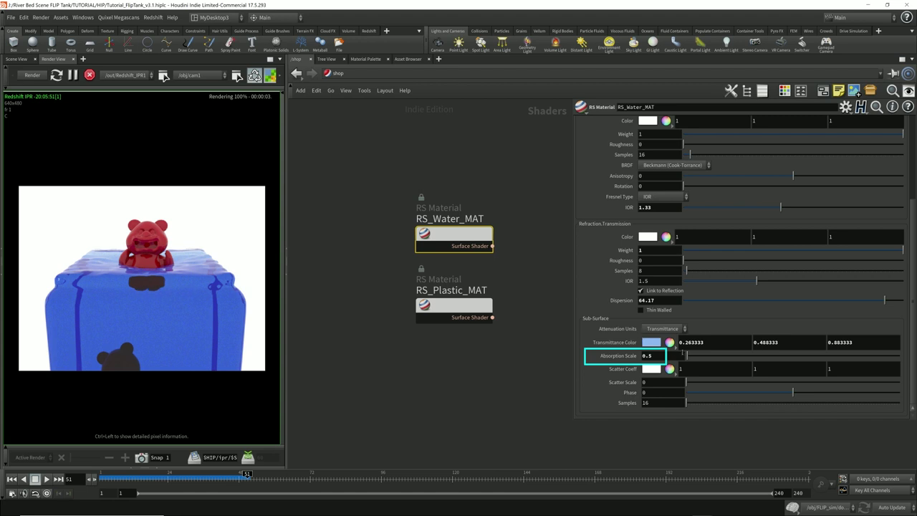
Step: Test an Absorption Scale of 0.1 on RS_Water_MAT and settle on 0.2
left_click_drag(665, 355, 611, 356)
type("0.1")
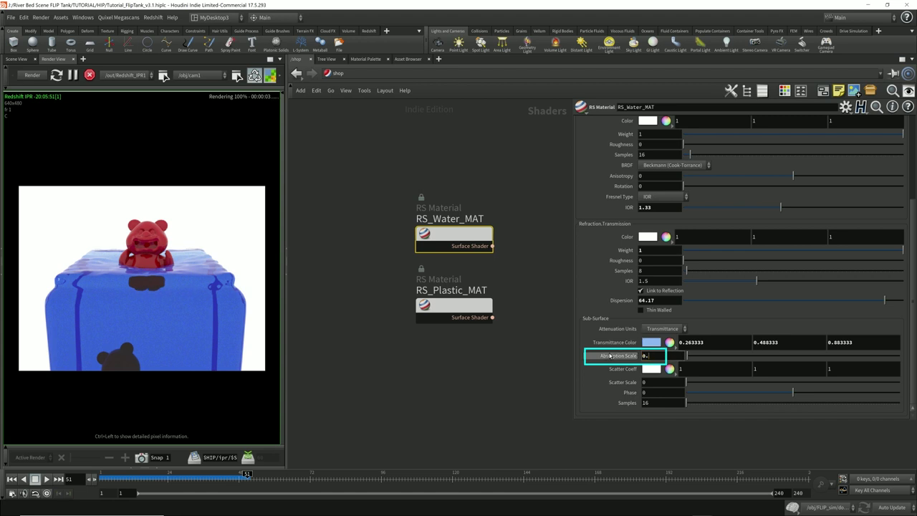
key("Return")
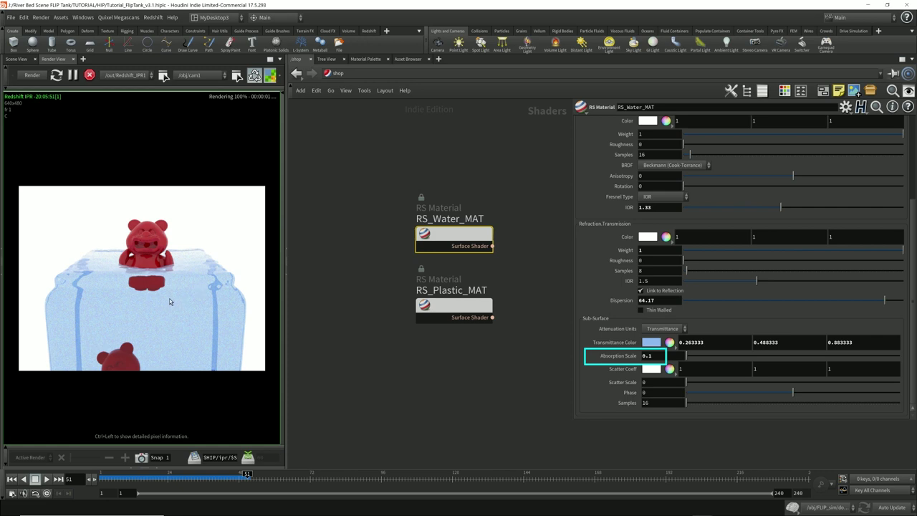
left_click(663, 357)
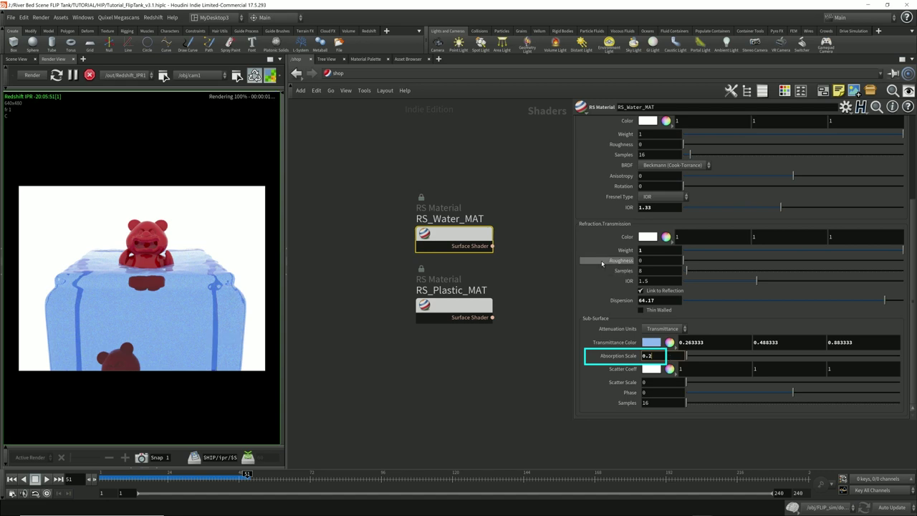
Step: Leave the water material's settings and switch to the object-level network
left_click(559, 276)
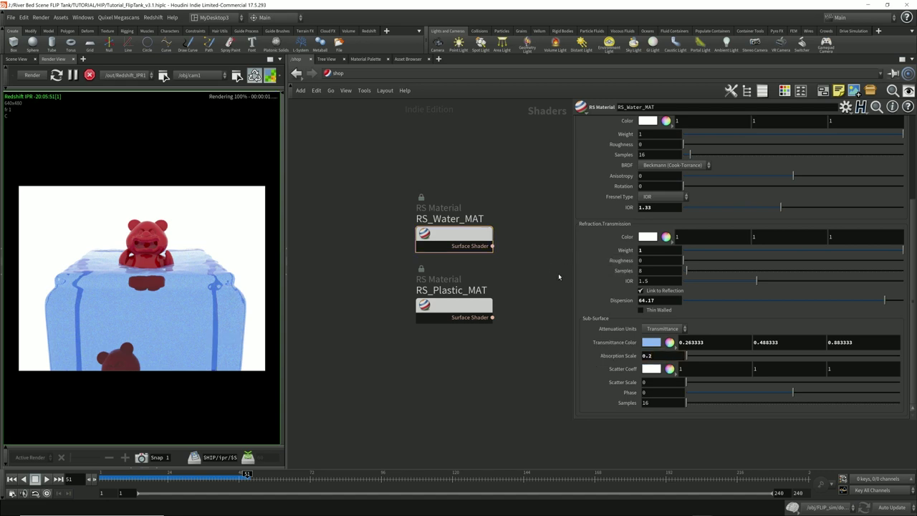
left_click(360, 76)
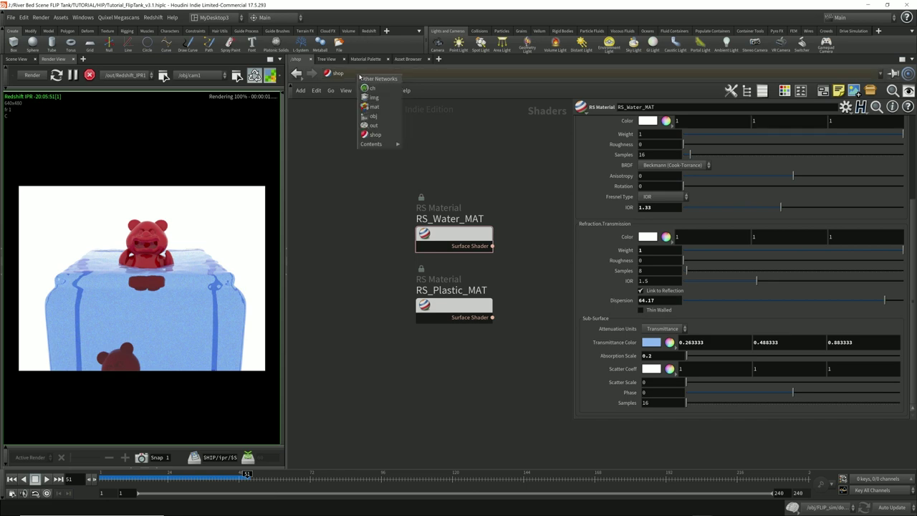
left_click(374, 116)
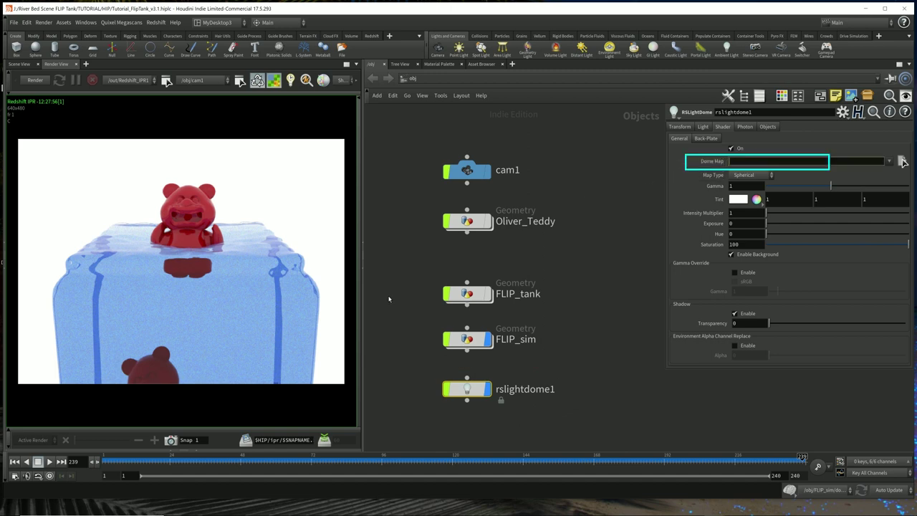
Step: Move the rs_dome_hdri_Oliver and rs_dome_hdri1_water nodes directly beneath rslightdome1 in the object network
middle_click_drag(388, 297, 553, 273)
mouse_move(459, 306)
middle_mouse_down()
mouse_move(585, 284)
mouse_move(597, 272)
middle_mouse_up()
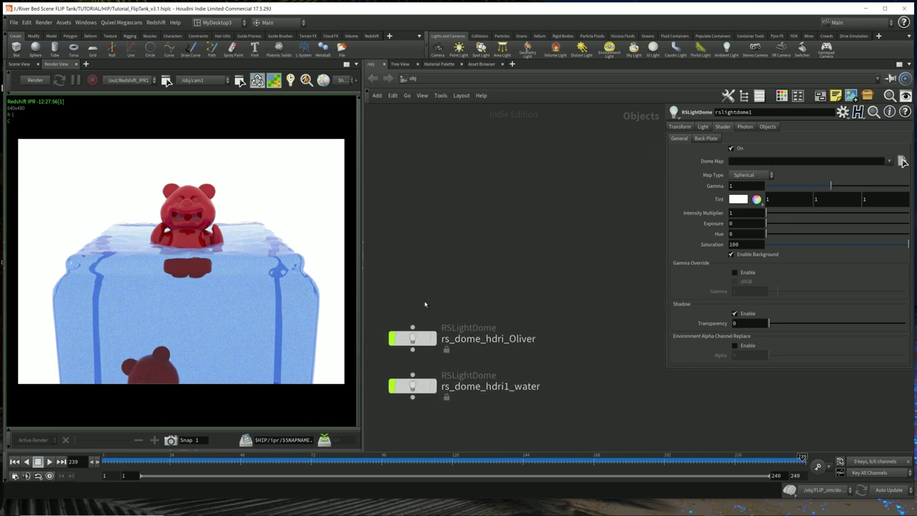
left_click_drag(430, 287, 404, 415)
left_click_drag(421, 340, 685, 410)
middle_click_drag(594, 374, 398, 331)
left_click_drag(449, 396, 532, 364)
middle_click_drag(625, 270, 561, 298)
scroll(582, 281, "down", 2)
left_click_drag(413, 348, 539, 318)
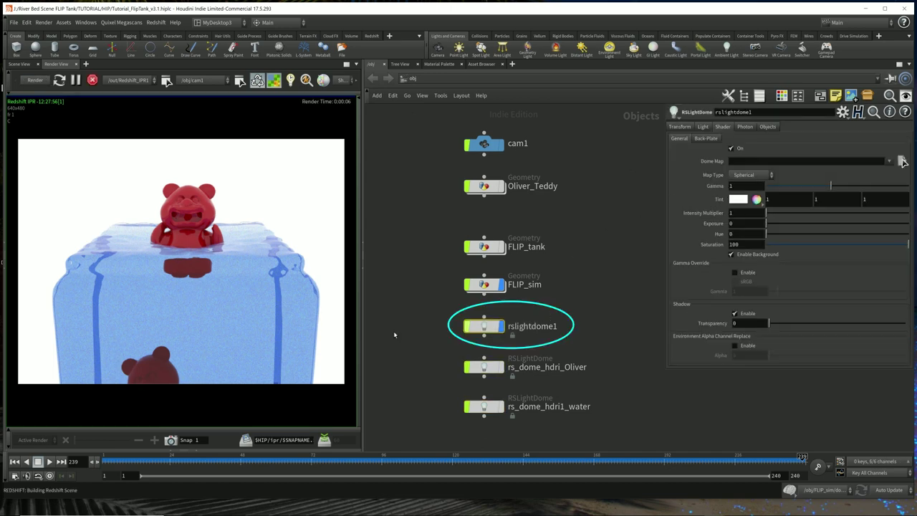
Step: Turn off the rslightdome1 light and its display flag, and colour its node black
left_click(703, 127)
left_click(733, 146)
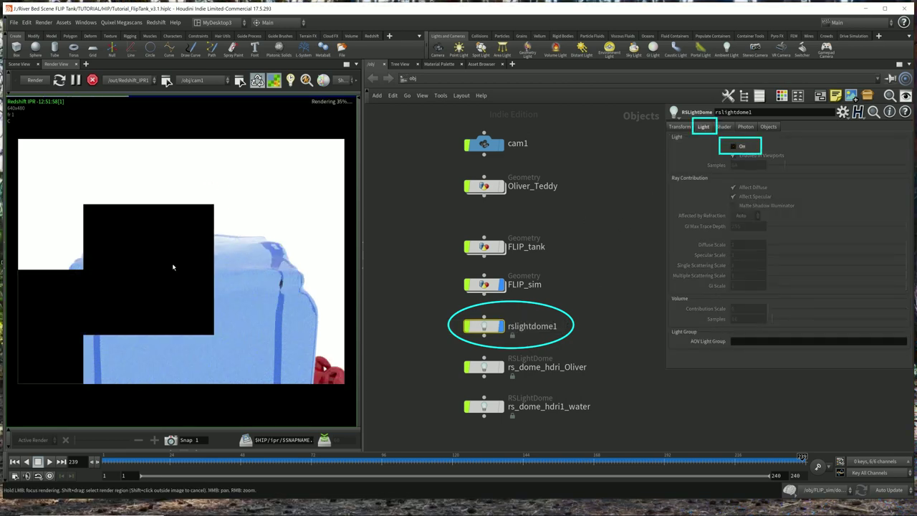
mouse_move(502, 328)
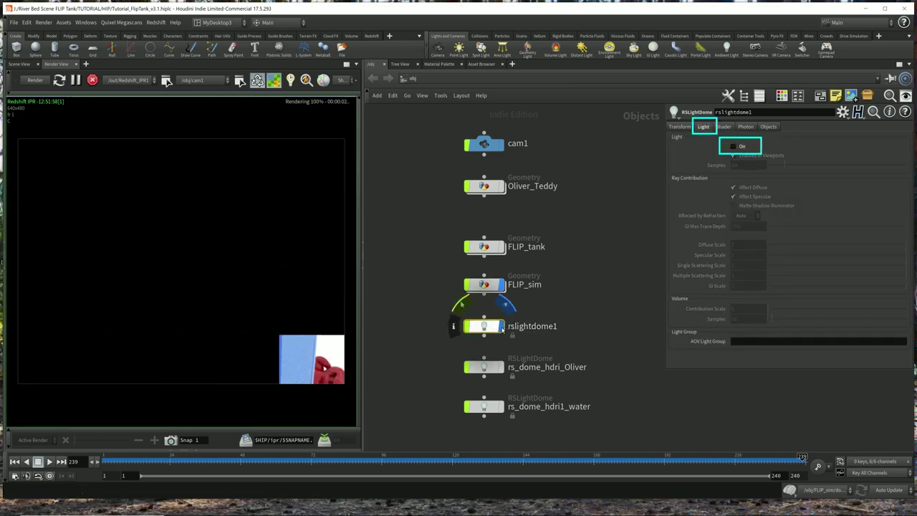
left_click_drag(403, 334, 557, 311)
key("c")
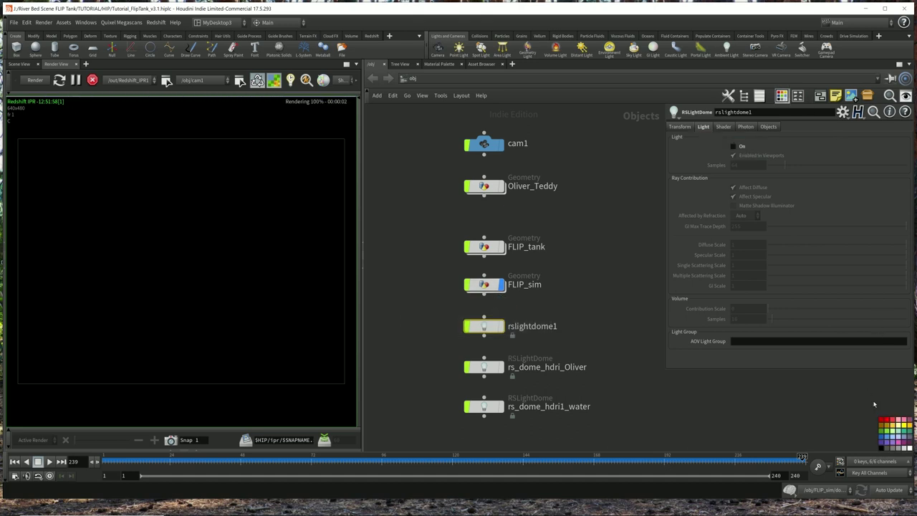
left_click(883, 448)
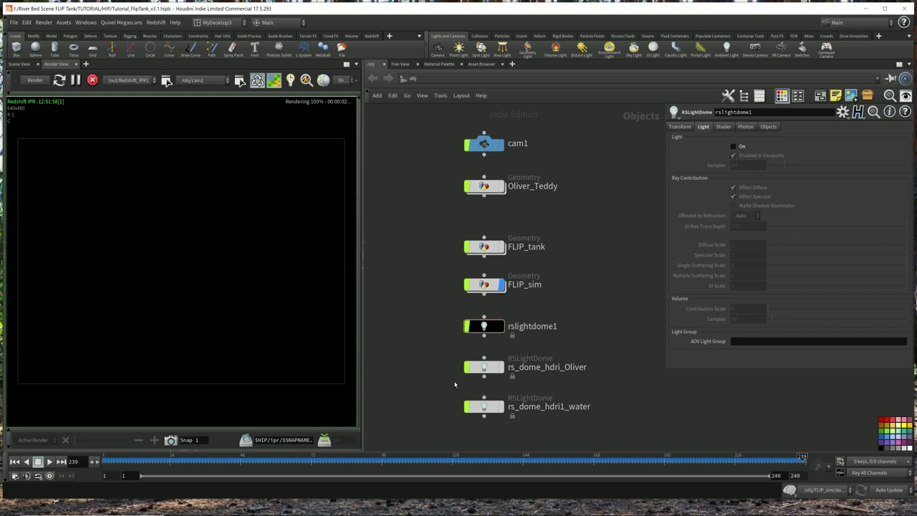
Step: Examine the light, shader and object-association settings of rs_dome_hdri1_water
left_click_drag(437, 390, 613, 420)
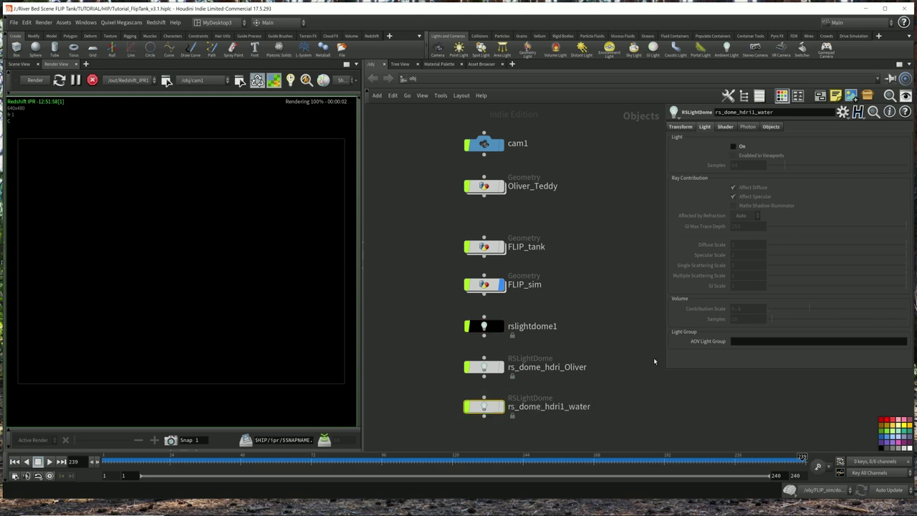
mouse_move(490, 409)
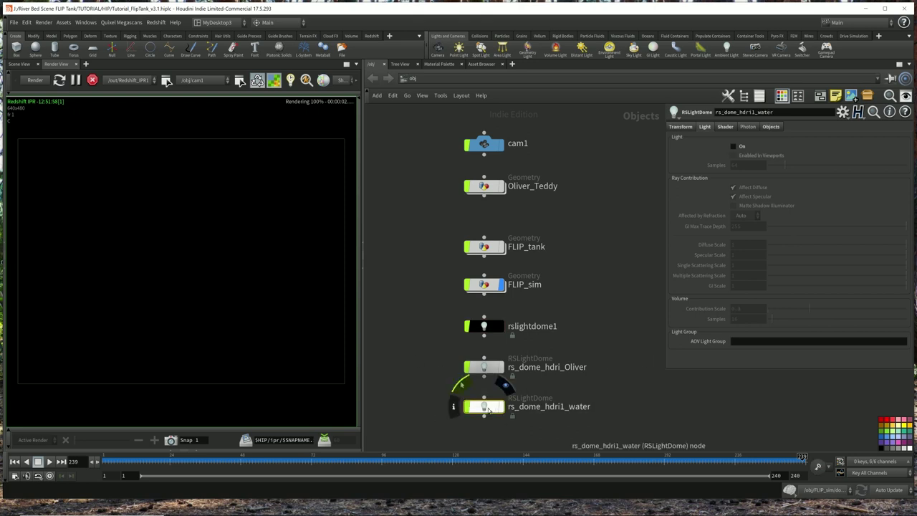
left_click(728, 128)
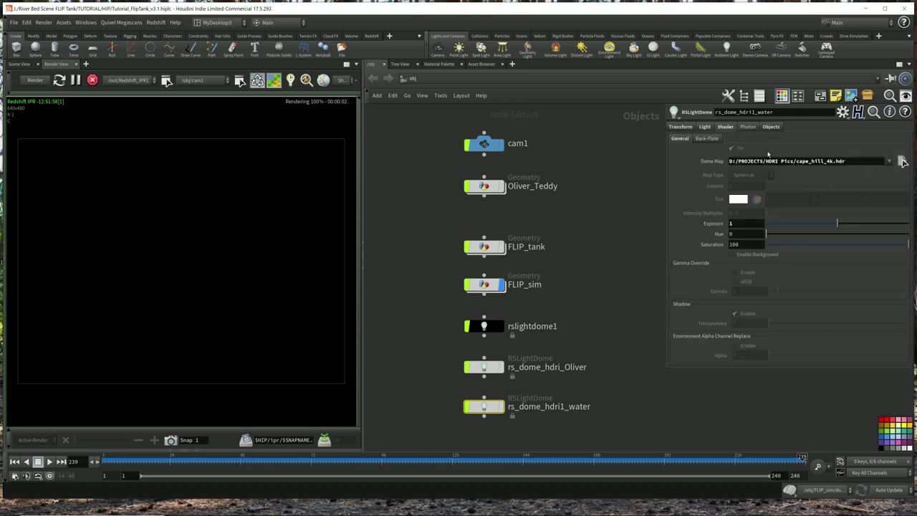
left_click(772, 126)
left_click(726, 127)
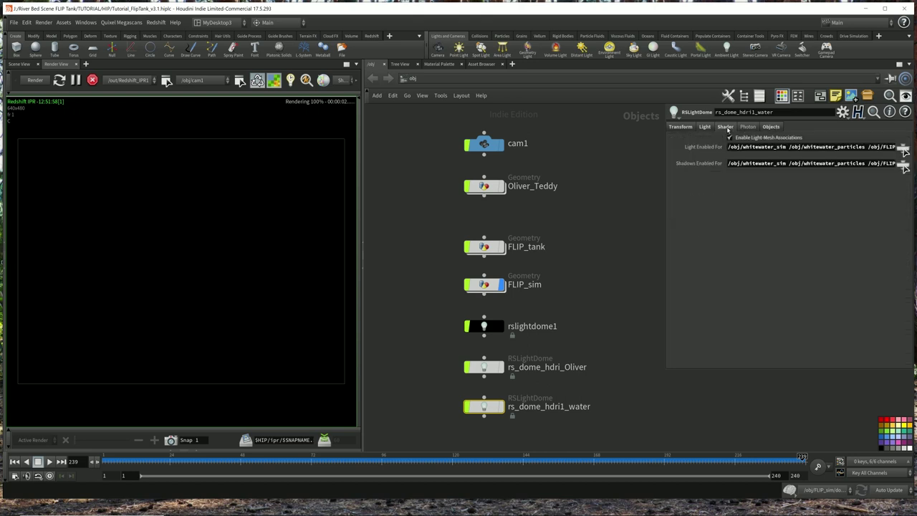
left_click(706, 127)
Step: Add a new Redshift dome light and place it beside rs_dome_hdri1_water
middle_click_drag(594, 254, 535, 253)
left_click(614, 219)
left_click(372, 36)
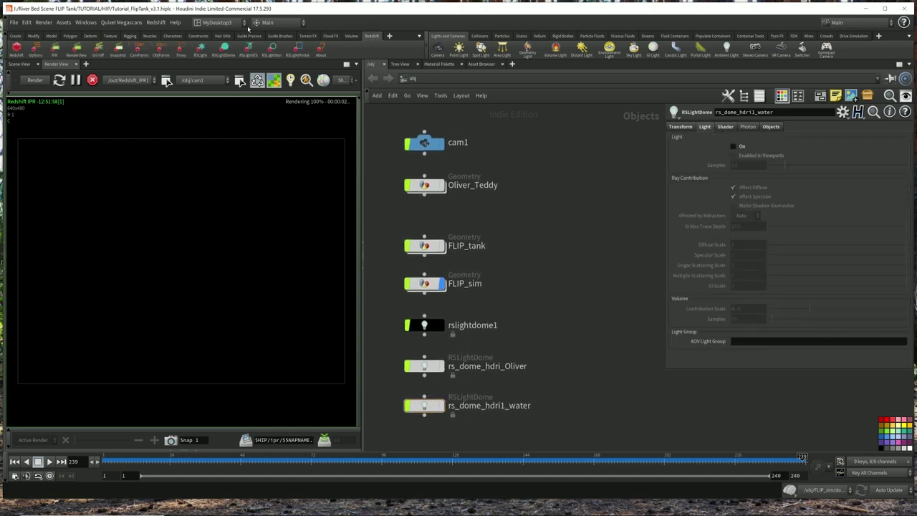
left_click(226, 50)
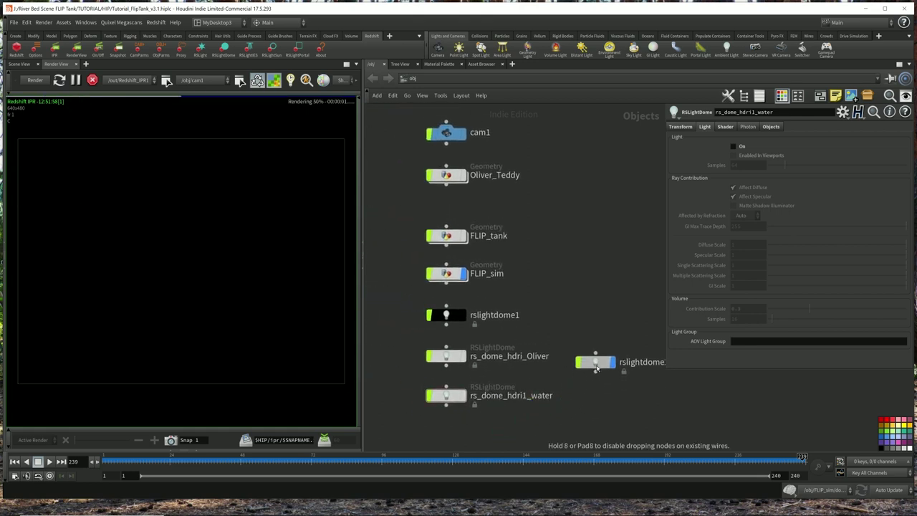
left_click(605, 398)
key("h")
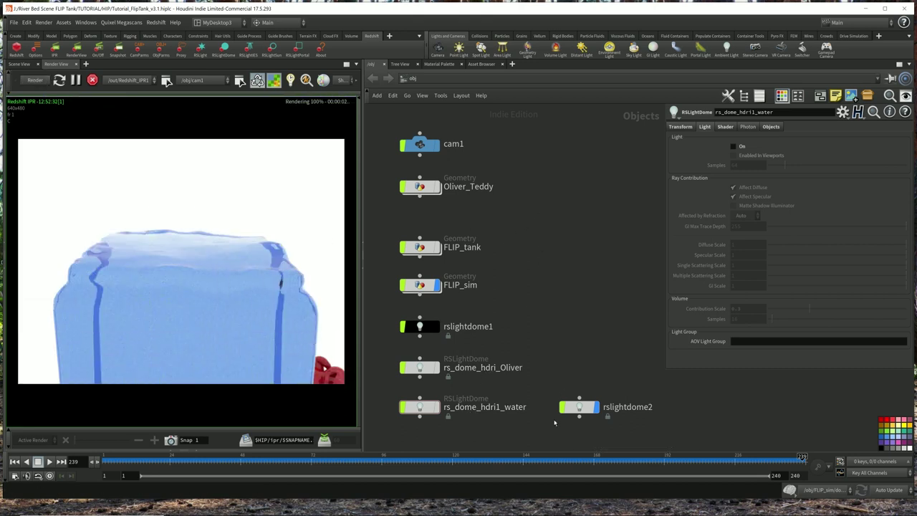
Step: Colour the rs_dome_hdri_Oliver and rs_dome_hdri1_water nodes black
left_click(577, 407)
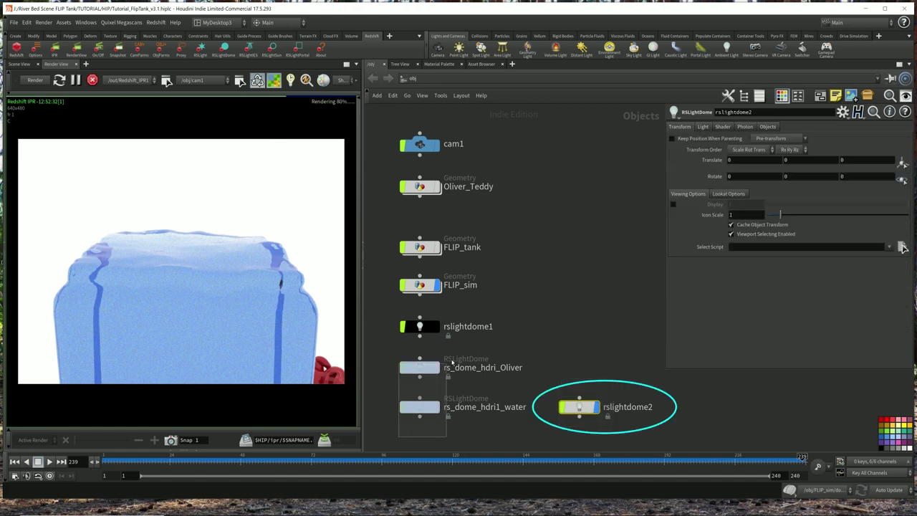
left_click_drag(452, 362, 455, 359)
left_click(882, 448)
left_click(587, 313)
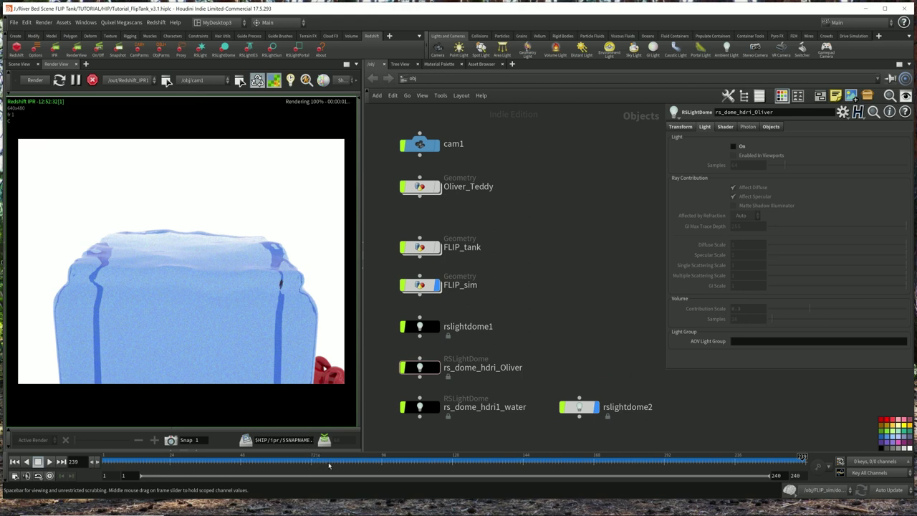
Step: Go to frame 61 and restart the Redshift IPR render
left_click_drag(87, 463, 59, 462)
type("61")
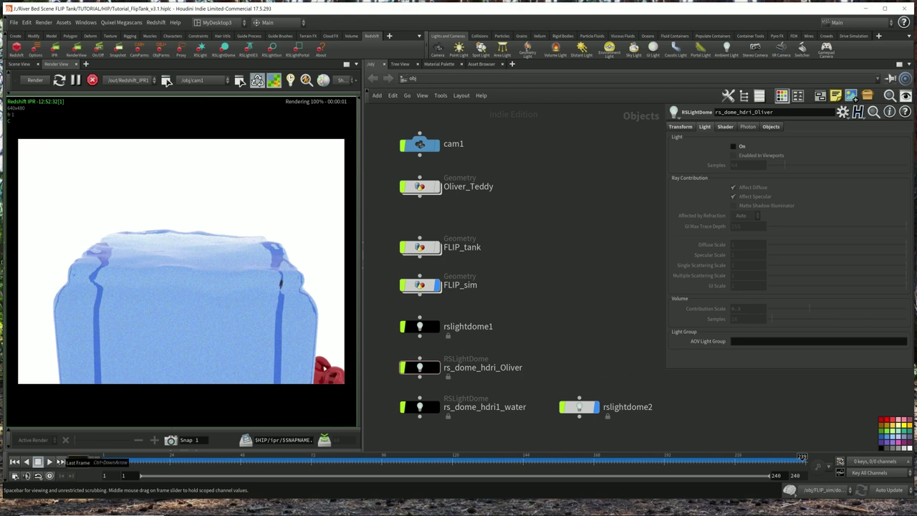
key("Return")
left_click(35, 79)
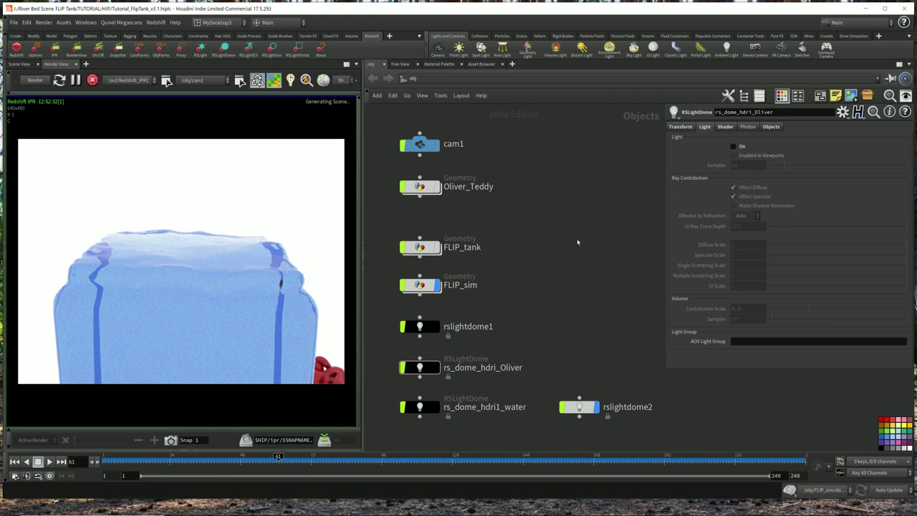
left_click_drag(399, 430, 458, 360)
left_click(491, 387)
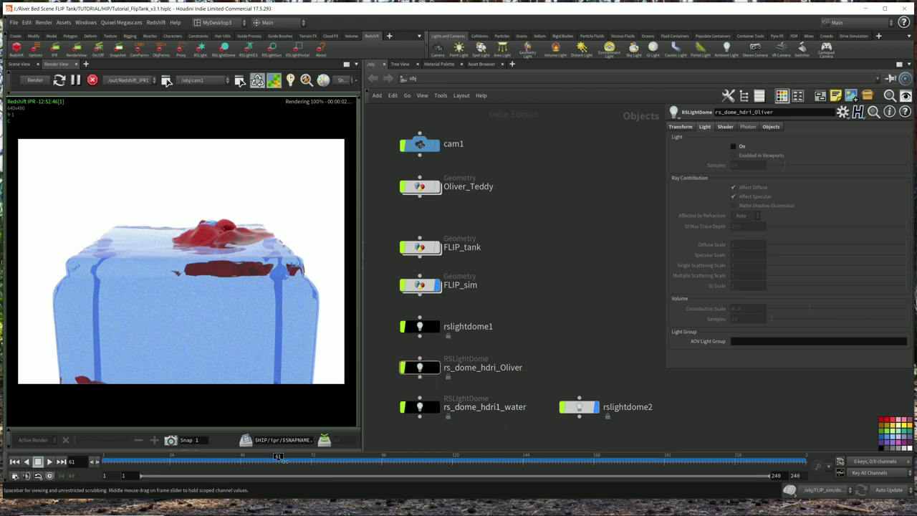
Step: Copy the dome map path D:/PROJECTS/HDRI Pics/cape_hill_4k.hdr from rs_dome_hdri1_water into the Dome Map of rslightdome2
left_click_drag(393, 430, 537, 400)
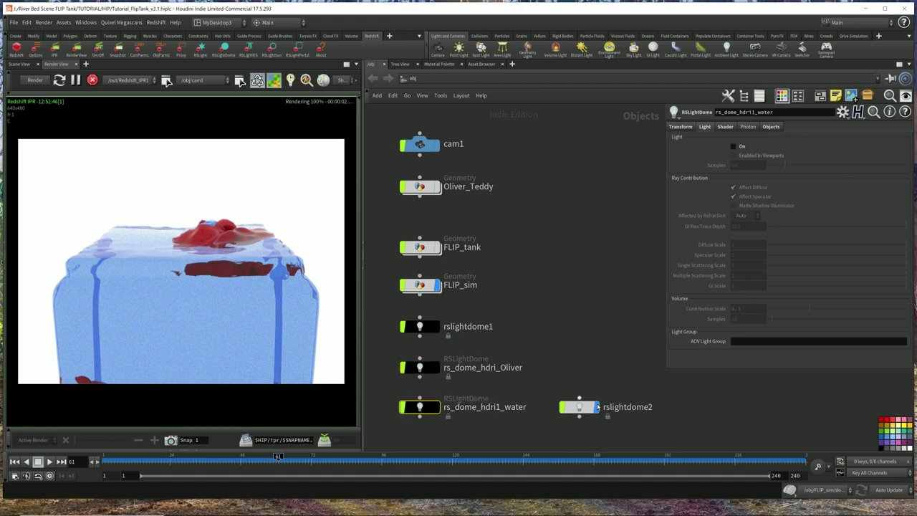
left_click(726, 127)
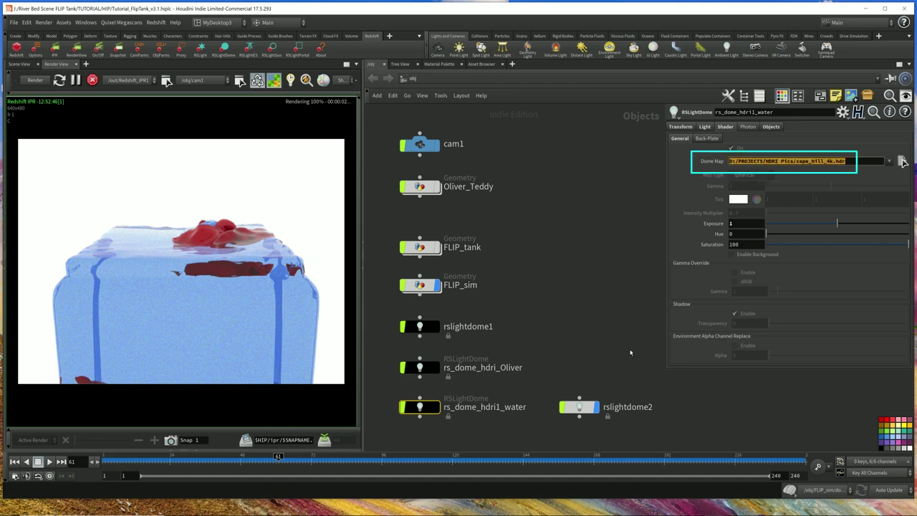
left_click(580, 406)
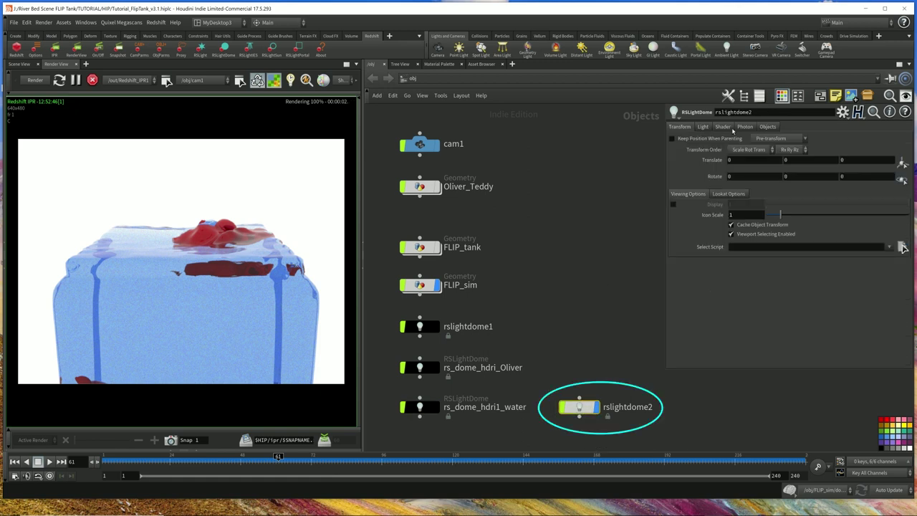
left_click(724, 129)
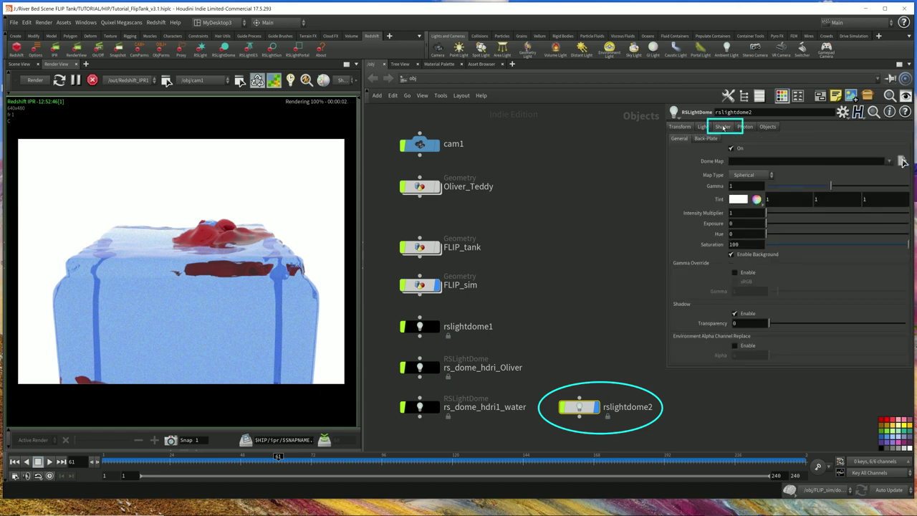
type("D:/PROJECTS/HDRI Pics/cape_hill_4k.hdr")
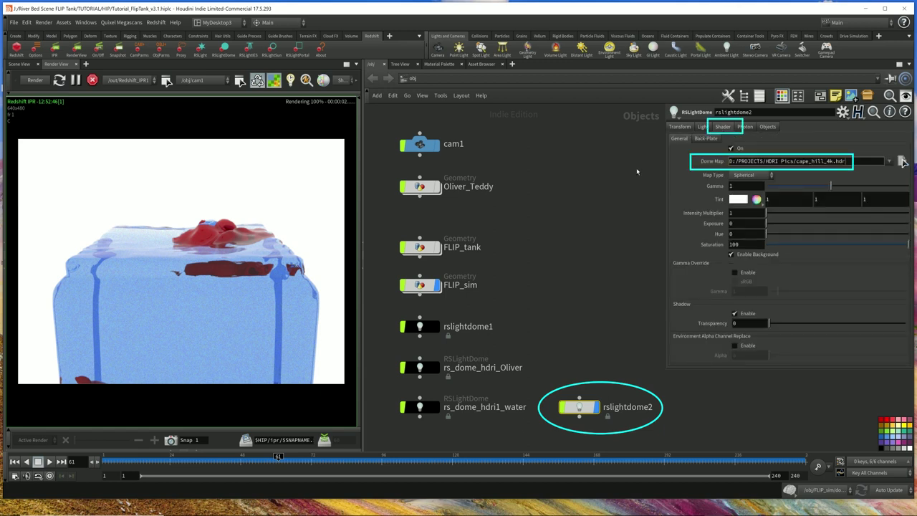
key("Return")
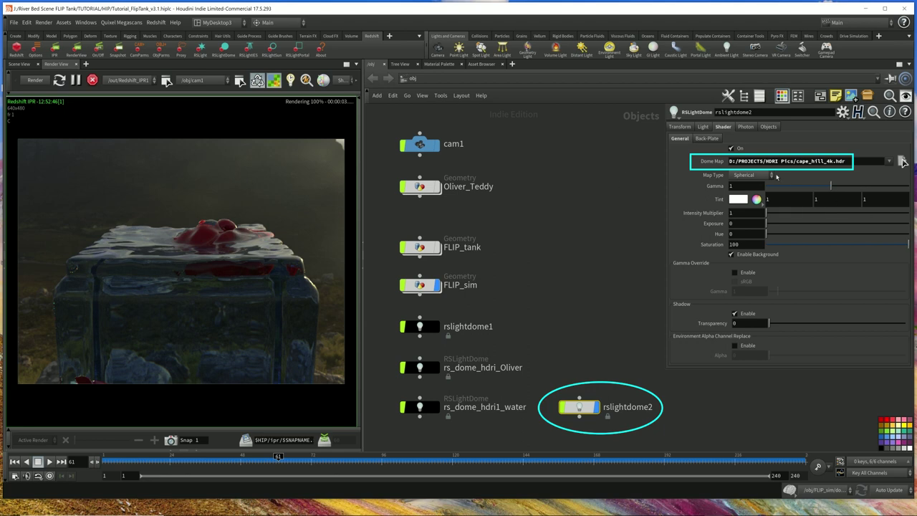
Step: Clear the Dome Map of rslightdome2 and take a snapshot of the render without the HDRI
left_click_drag(845, 163, 705, 160)
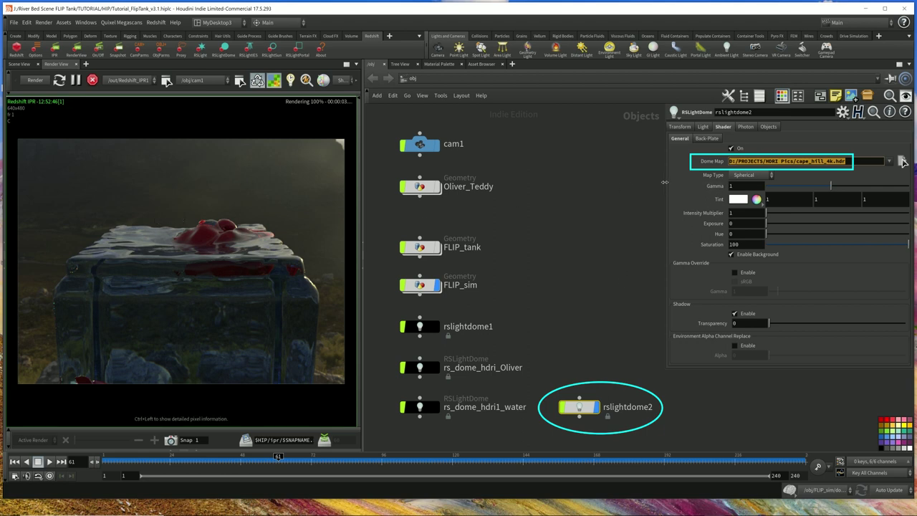
key("BackSpace")
key("Return")
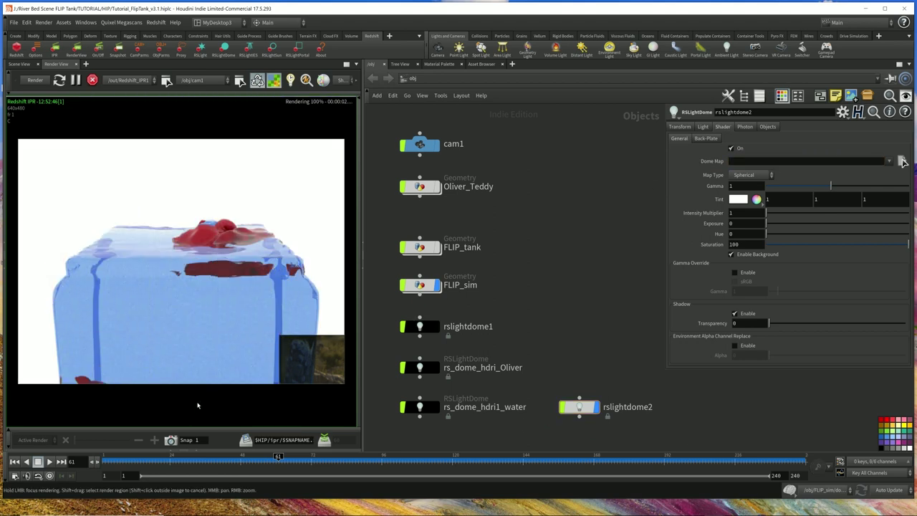
left_click(172, 439)
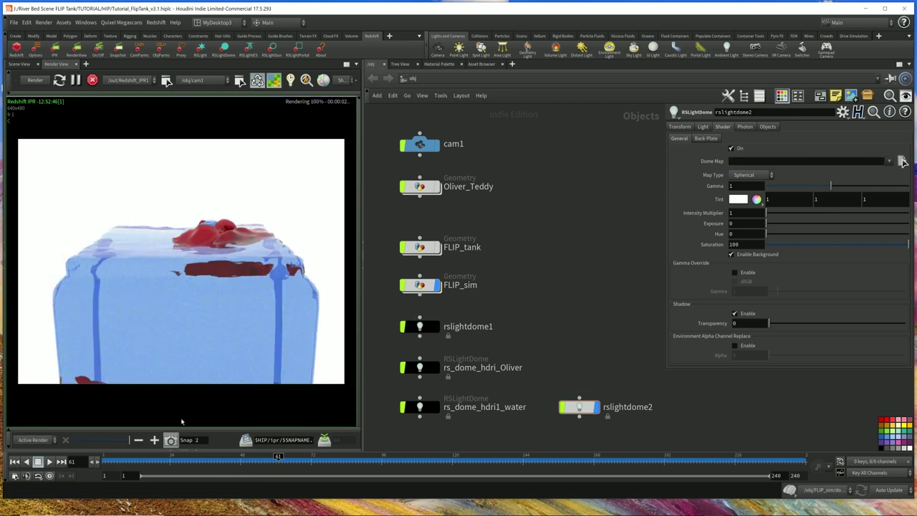
Step: Undo the clearing of the Dome Map and compare the HDRI-lit render with the snapshot
key("ctrl+z")
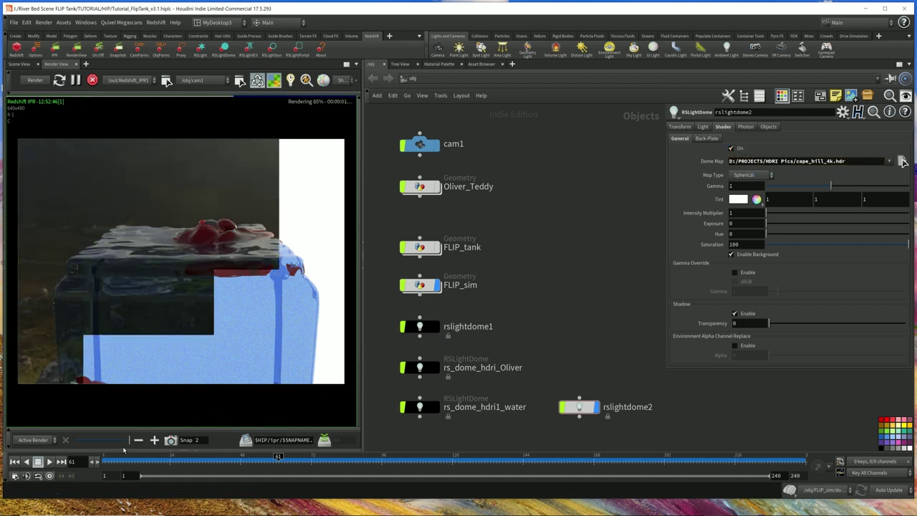
mouse_move(127, 441)
left_mouse_down()
mouse_move(78, 442)
mouse_move(122, 442)
left_mouse_up()
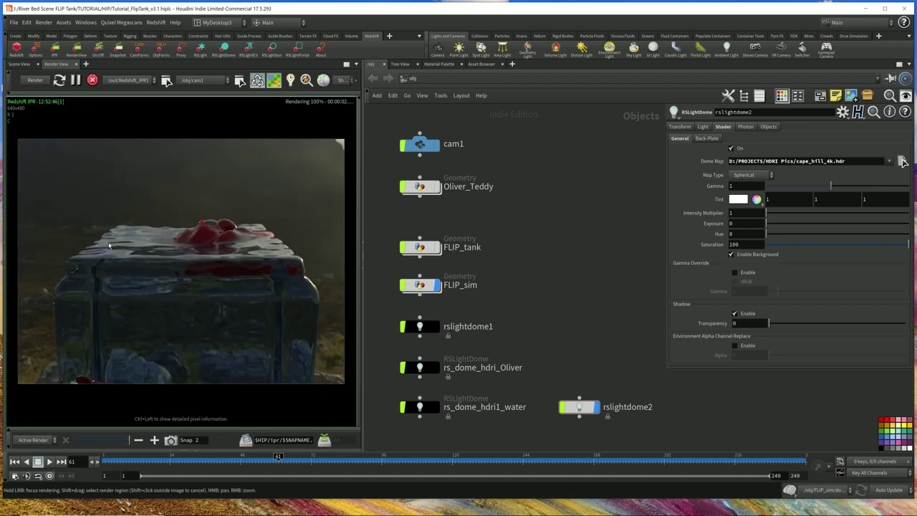
mouse_move(108, 441)
left_mouse_down()
mouse_move(68, 445)
mouse_move(117, 444)
left_mouse_up()
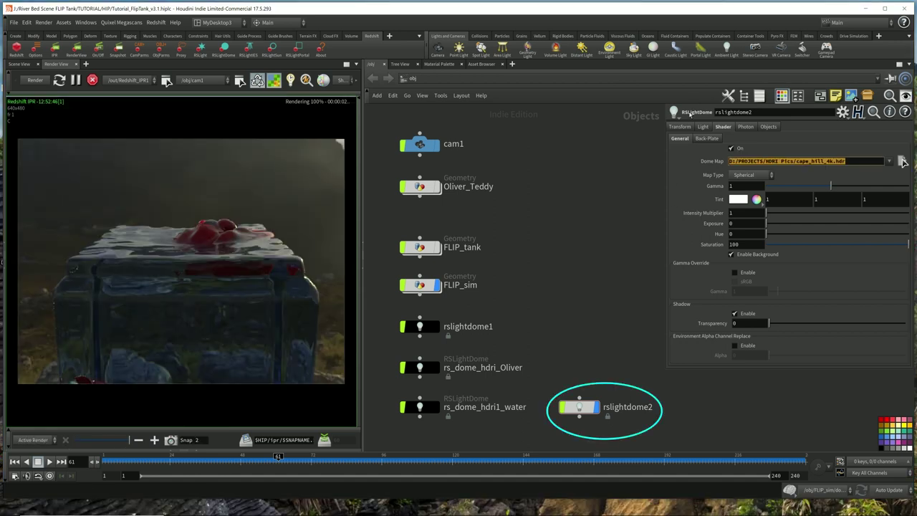
Step: Set the Y rotation of rslightdome2 to 32 to turn the HDRI environment
left_click(683, 127)
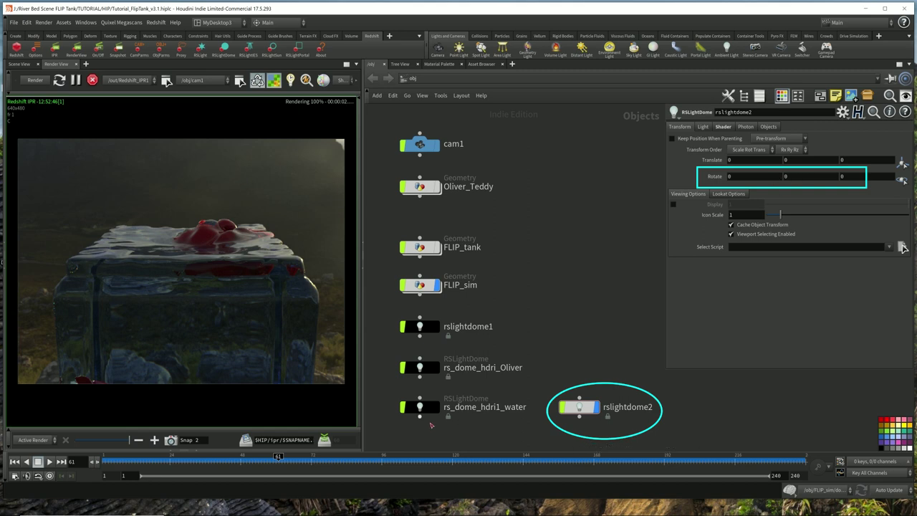
middle_click_drag(805, 177, 847, 155)
middle_click_drag(11, 155, 21, 155)
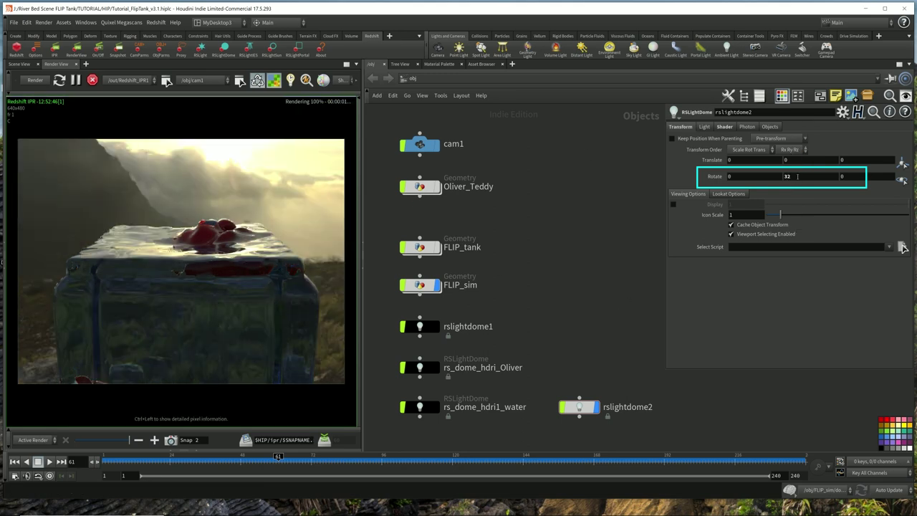
Step: Set the Y rotation of rslightdome2 to 62
middle_click_drag(797, 176, 853, 160)
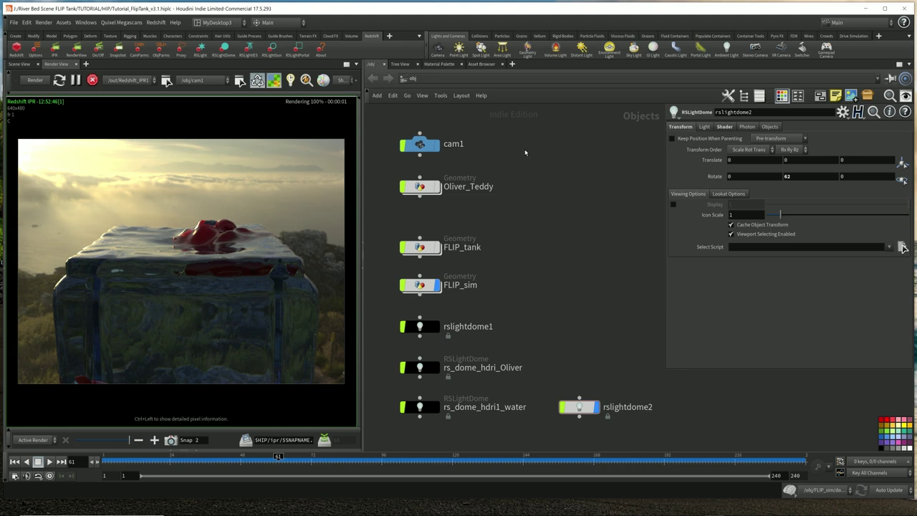
Step: Reframe cam1 from farther back with the camera locked to the view, so the whole water block shows, and restart the render
mouse_move(422, 146)
left_click(21, 65)
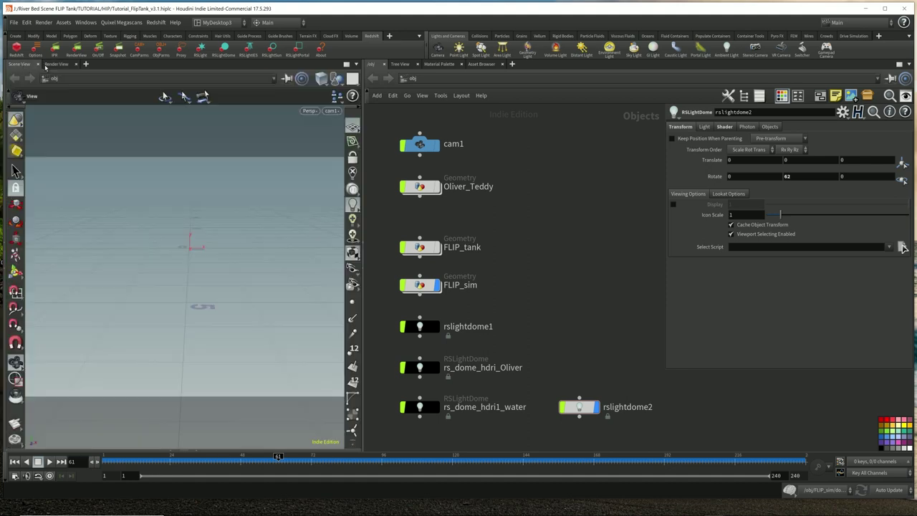
left_click(352, 159)
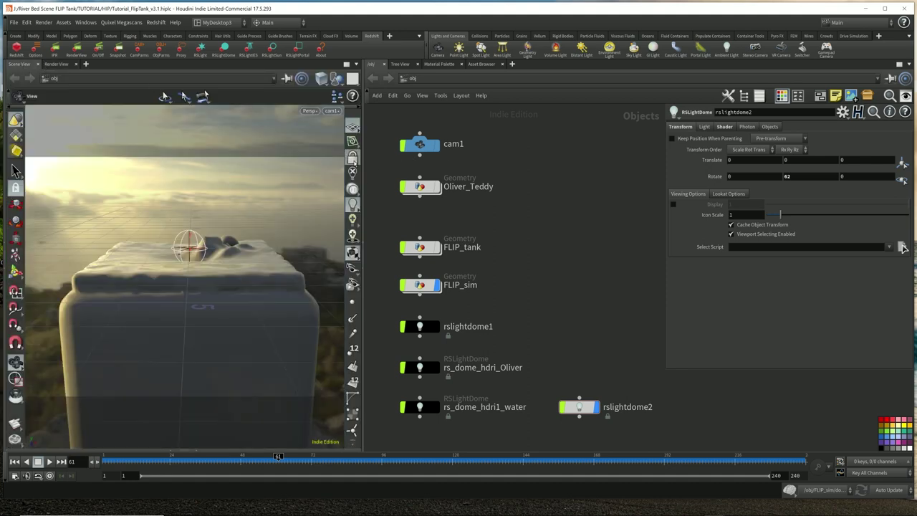
left_click_drag(299, 213, 274, 167)
scroll(273, 167, "down", 5)
left_click(56, 64)
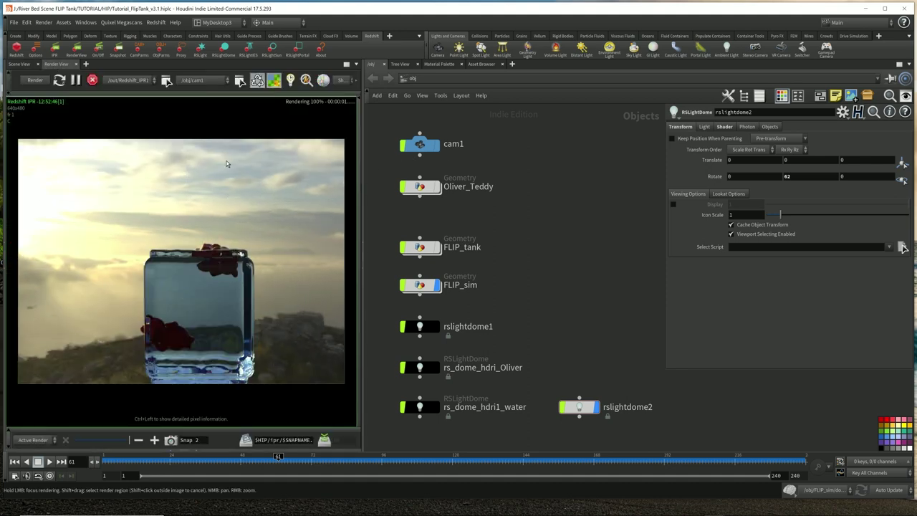
left_click(35, 80)
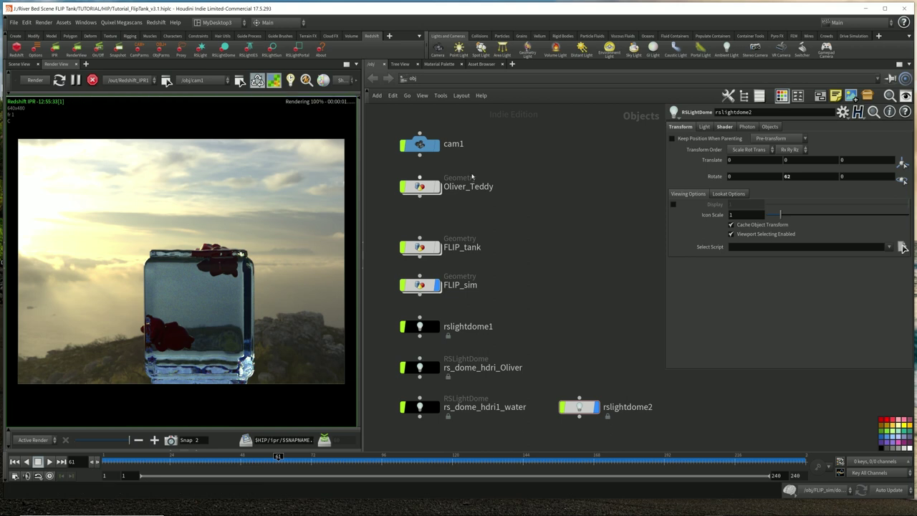
Step: Turn off Enable Background in the shader settings of rslightdome2 and review the finished whitewater reference render in MPlay
left_click(579, 406)
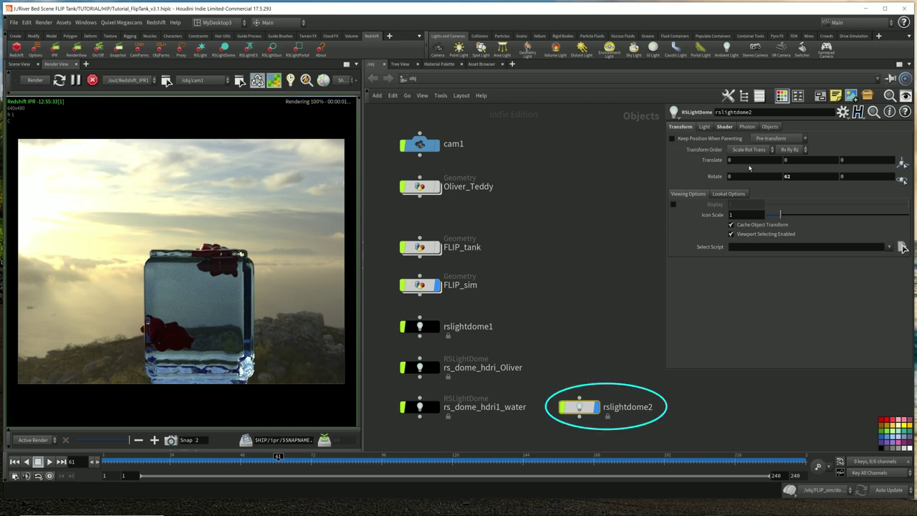
left_click(734, 127)
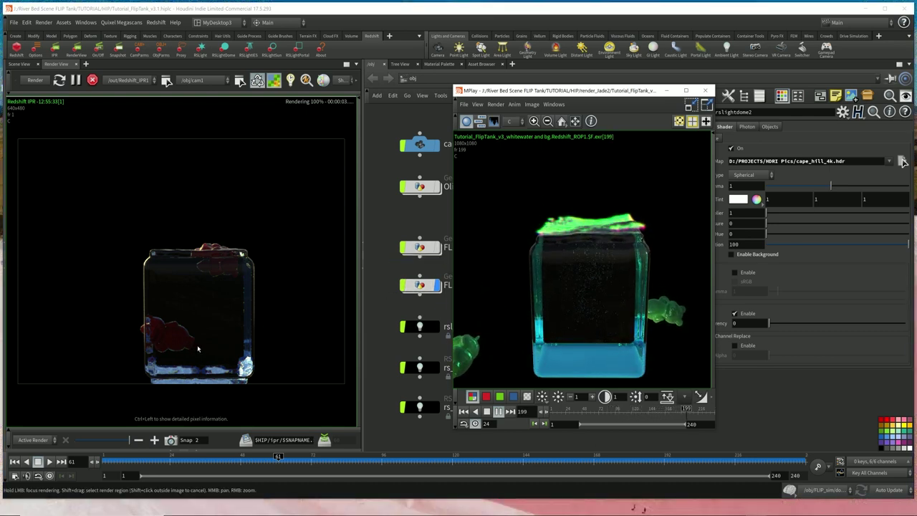
left_click(596, 342)
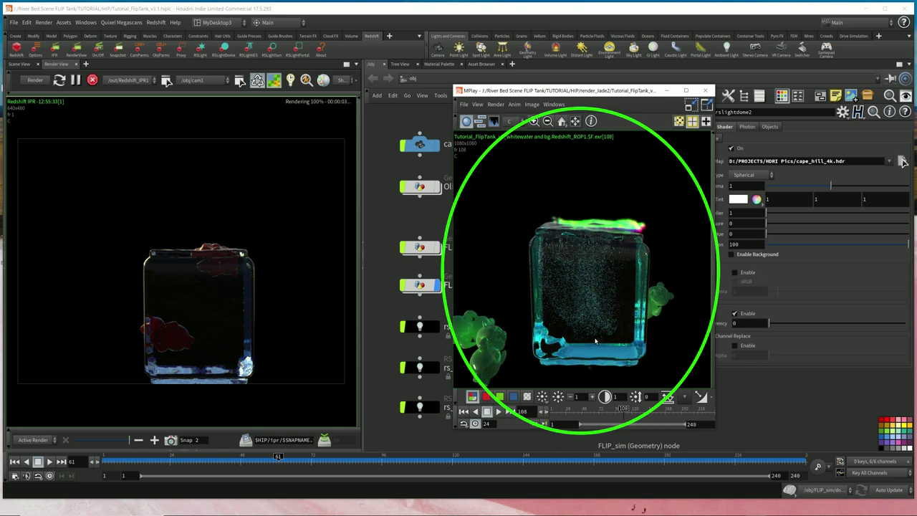
left_click(665, 91)
Step: Apply the Jade preset to RS_Plastic_MAT in the shop network
left_click(435, 79)
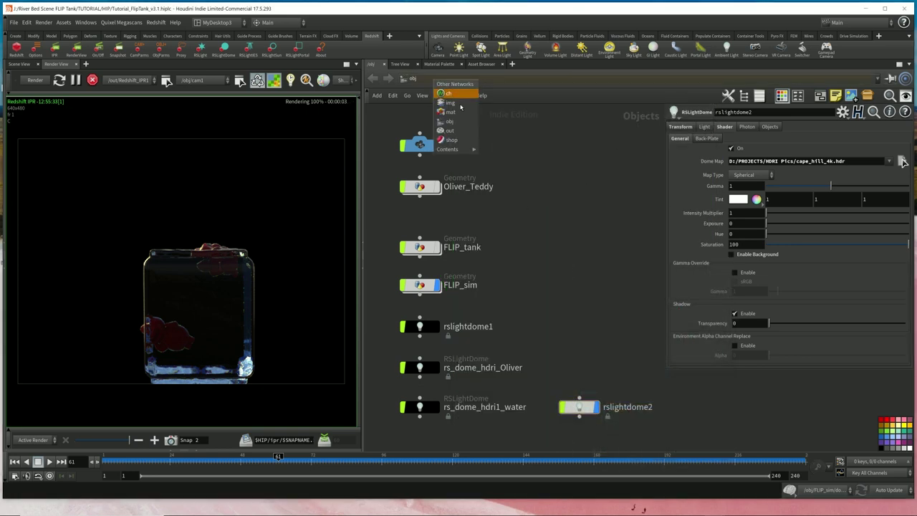
left_click(452, 121)
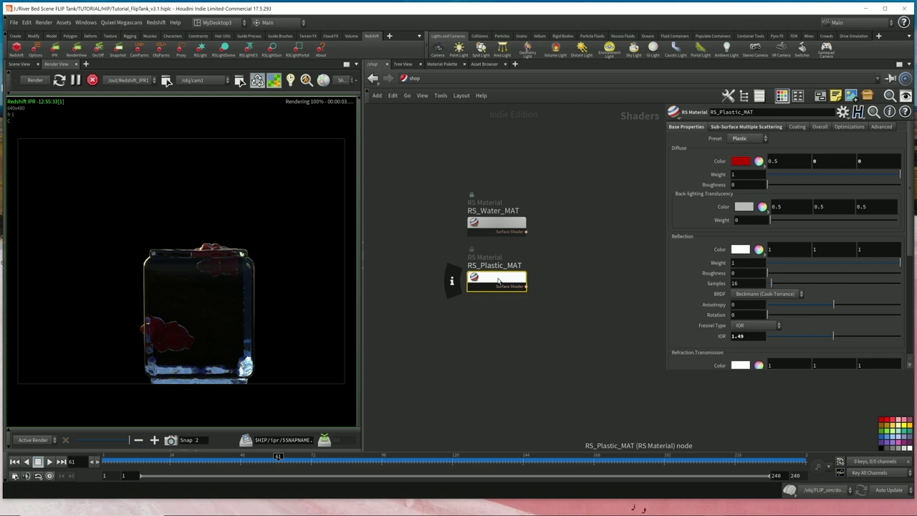
left_click(766, 139)
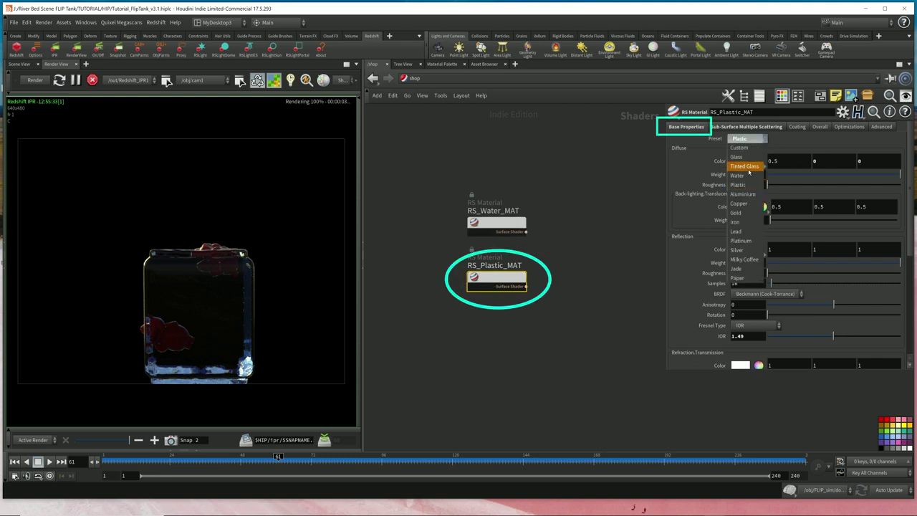
left_click(737, 269)
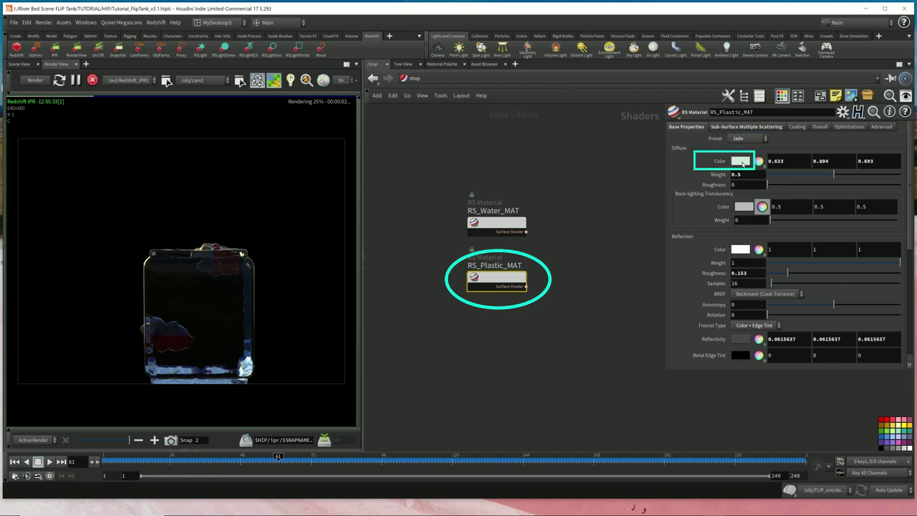
Step: Change the diffuse color of RS_Plastic_MAT to bright green and raise its red component
left_click(741, 162)
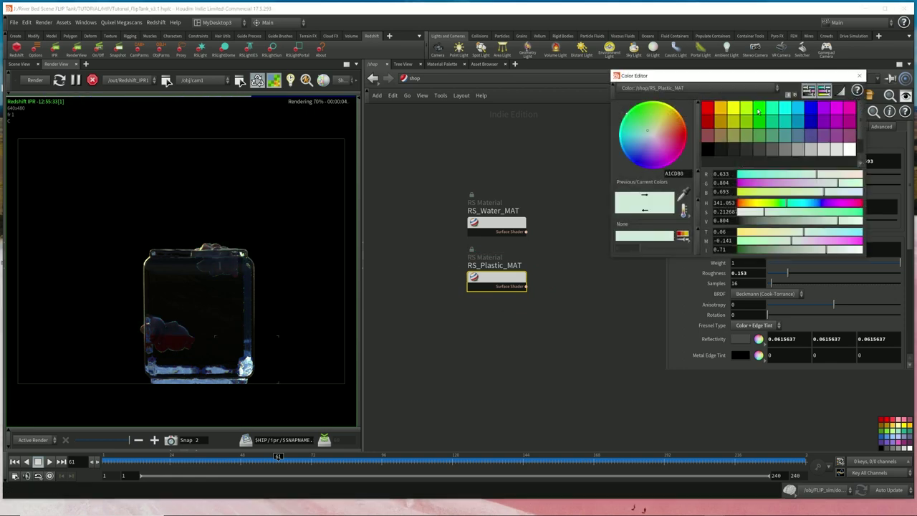
left_click(758, 110)
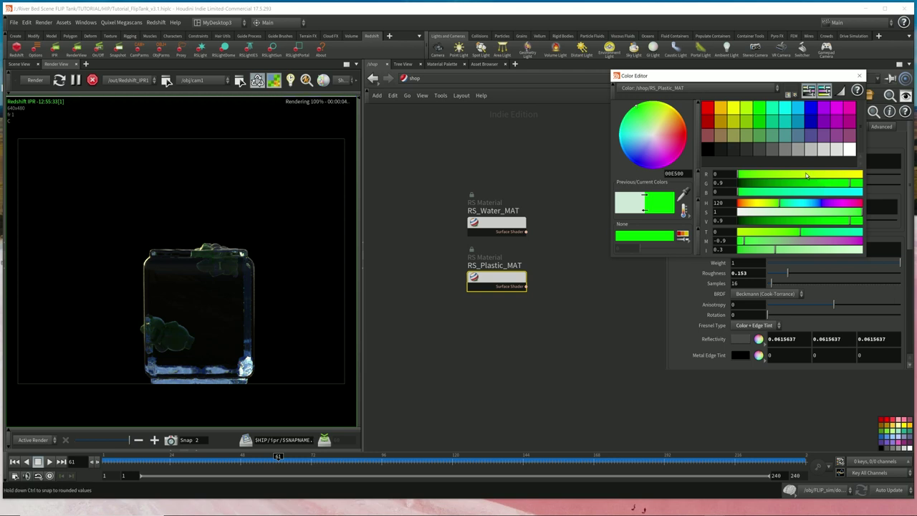
left_click(824, 174)
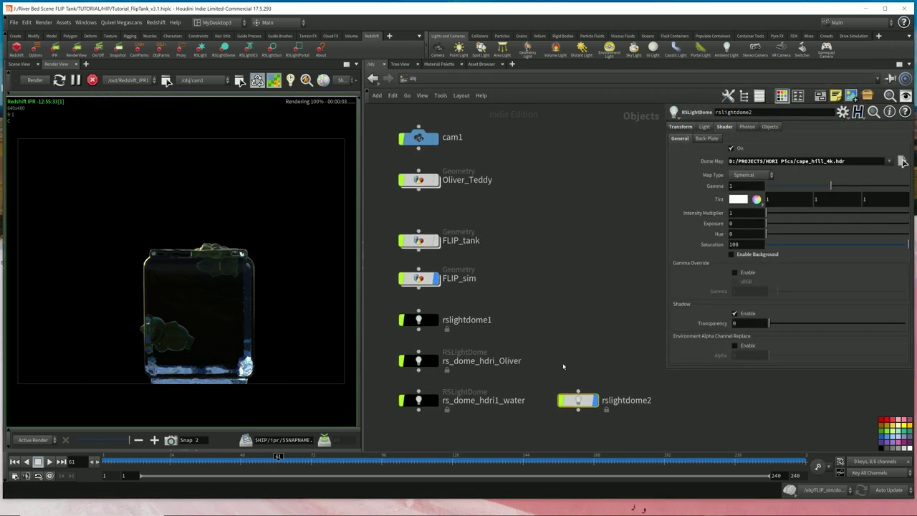
Step: Enable Light-Mesh Associations on rslightdome2 and restrict both its light and its shadows to FLIP_sim
mouse_move(564, 364)
left_mouse_down()
mouse_move(616, 421)
mouse_move(649, 425)
left_mouse_up()
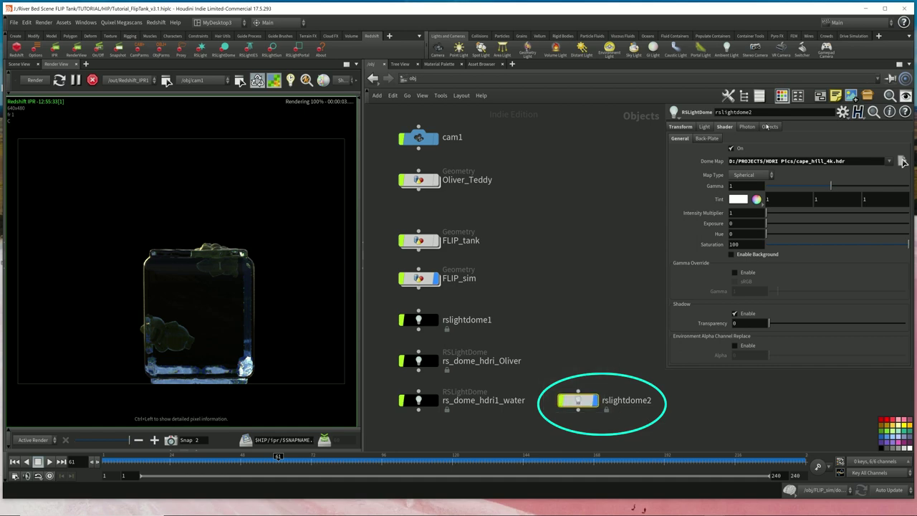
left_click(774, 127)
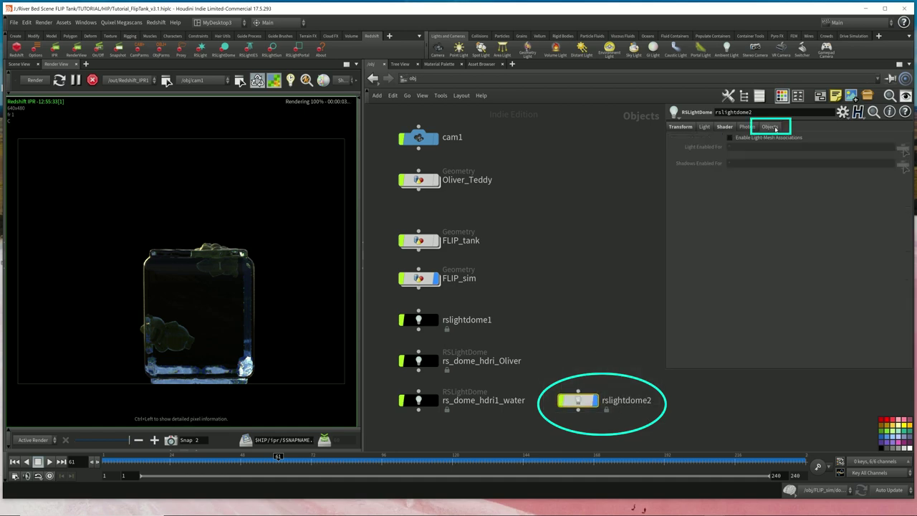
left_click(761, 138)
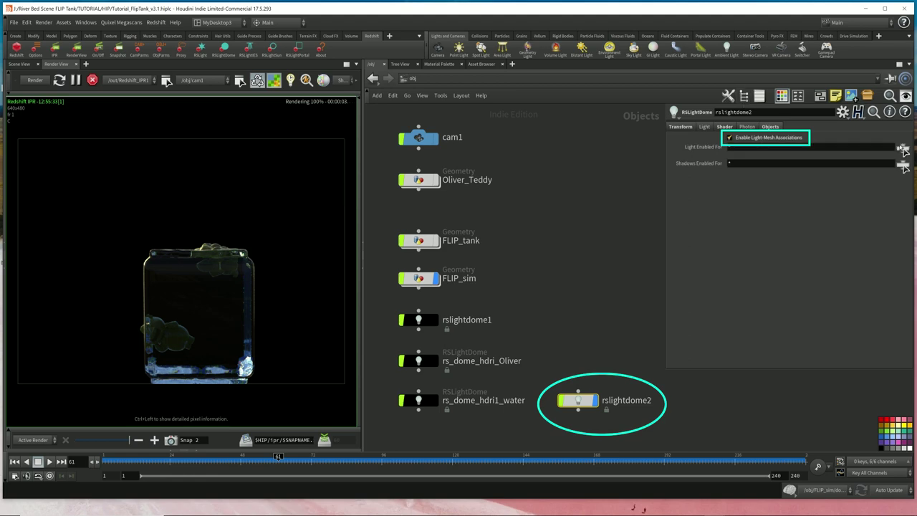
left_click(903, 149)
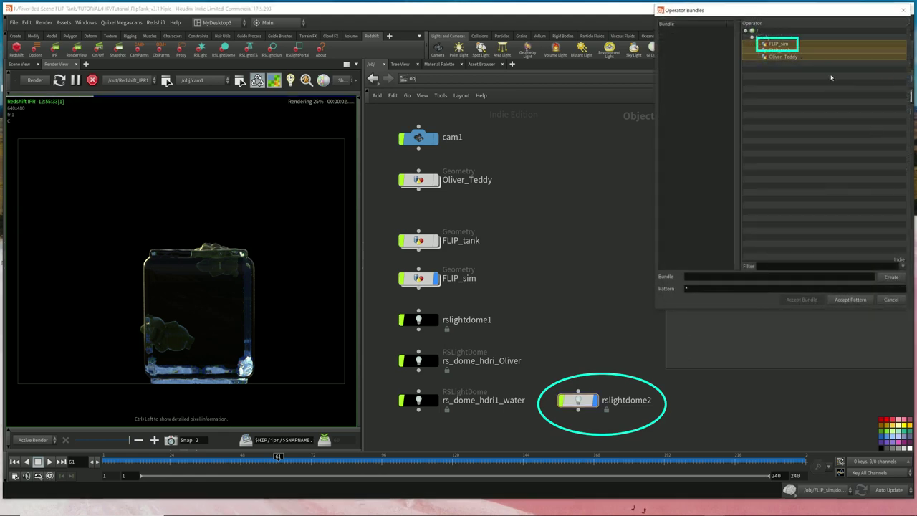
left_click(791, 46)
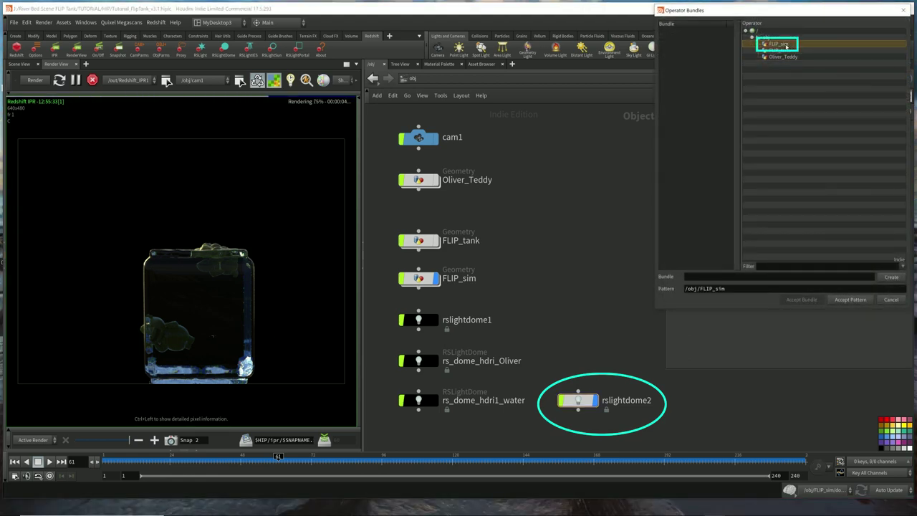
left_click(850, 299)
left_click(904, 166)
double_click(788, 45)
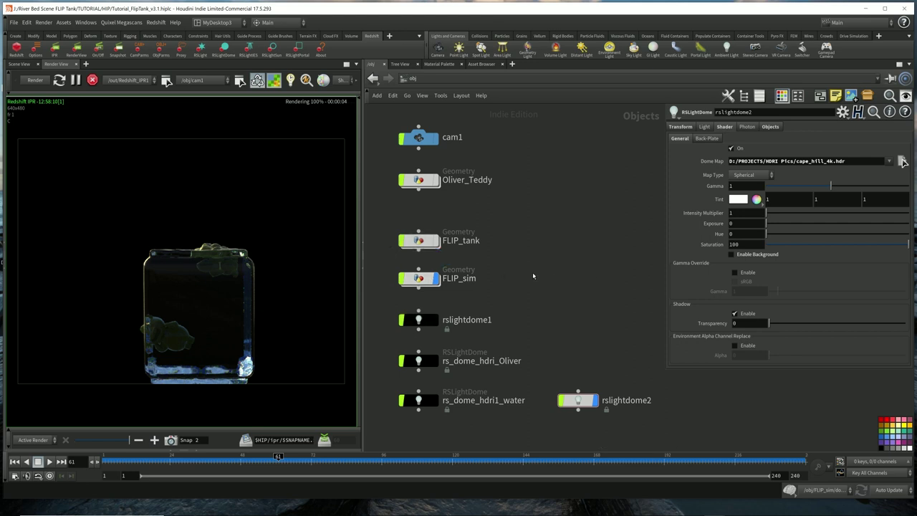
Step: Add a new Geometry object beside FLIP_sim at the object level
key("Tab")
type("geo")
key("Return")
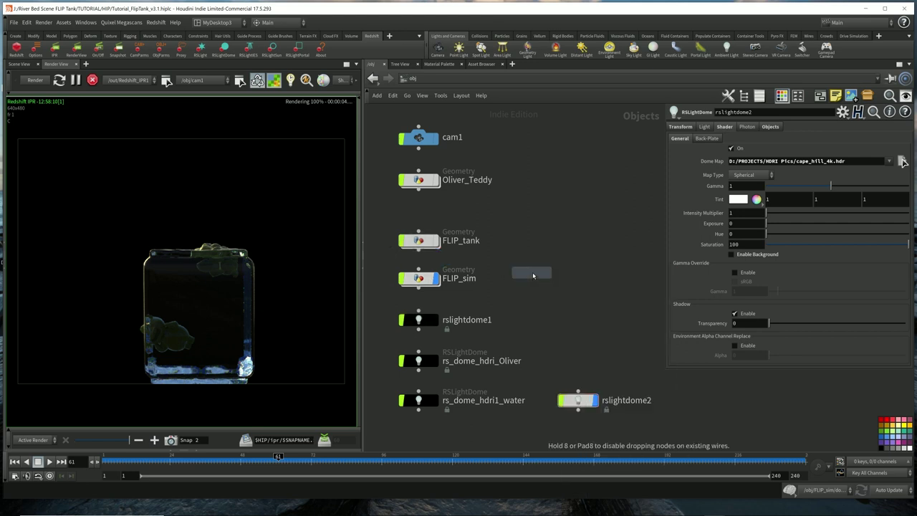
left_click(579, 278)
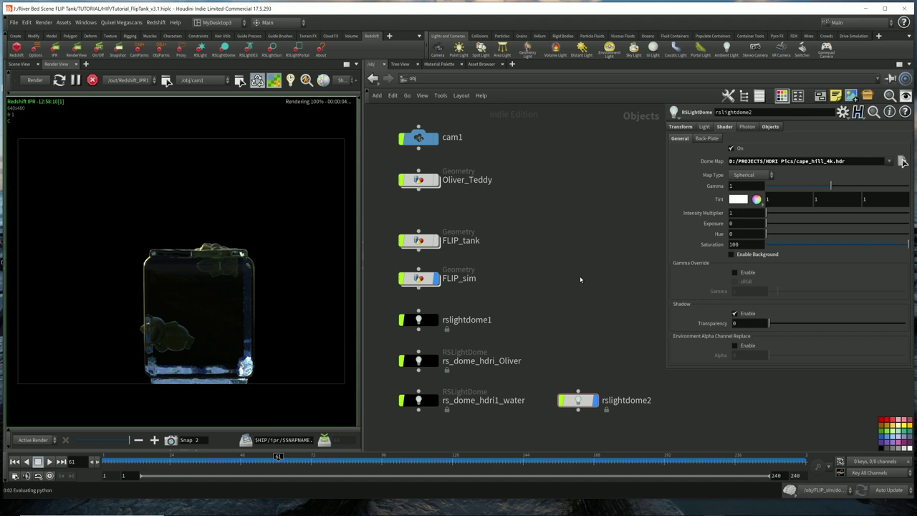
Step: Inside FLIP_sim, delete merge1 and OUT_render_ALL and make OUT_render_water the displayed and rendered output
left_click(420, 280)
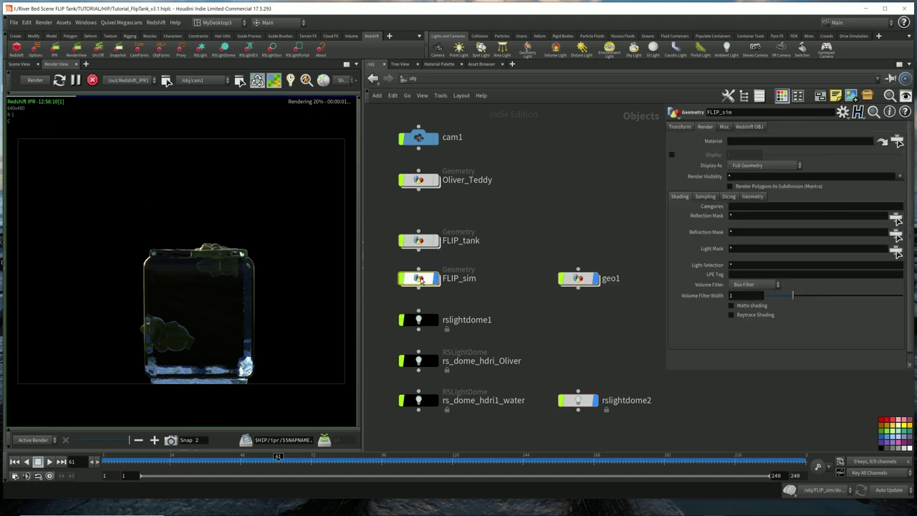
double_click(419, 280)
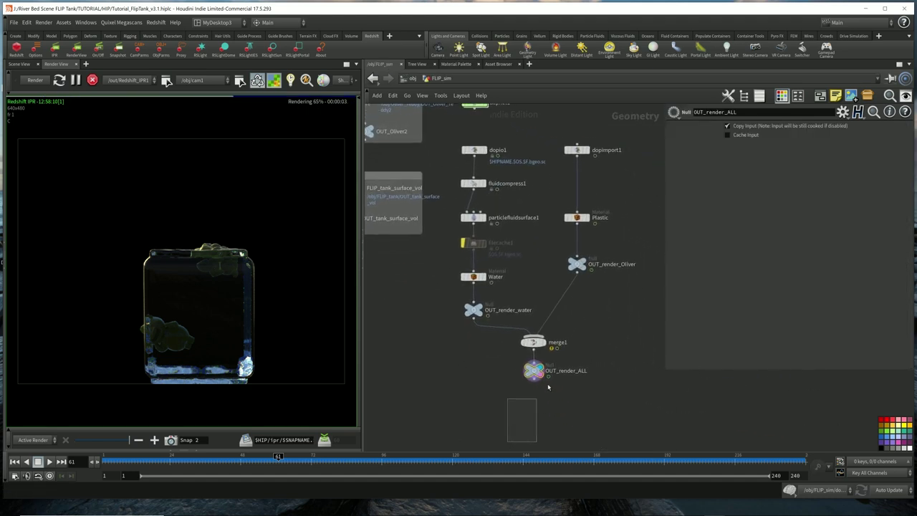
left_click_drag(549, 387, 604, 328)
left_click_drag(430, 333, 490, 303)
left_click_drag(557, 281, 612, 267)
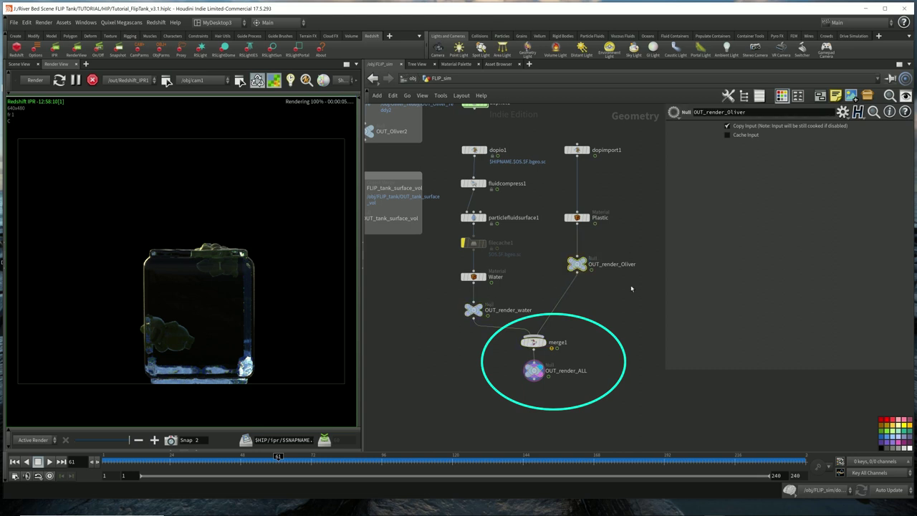
left_click_drag(506, 401, 585, 329)
key("Delete")
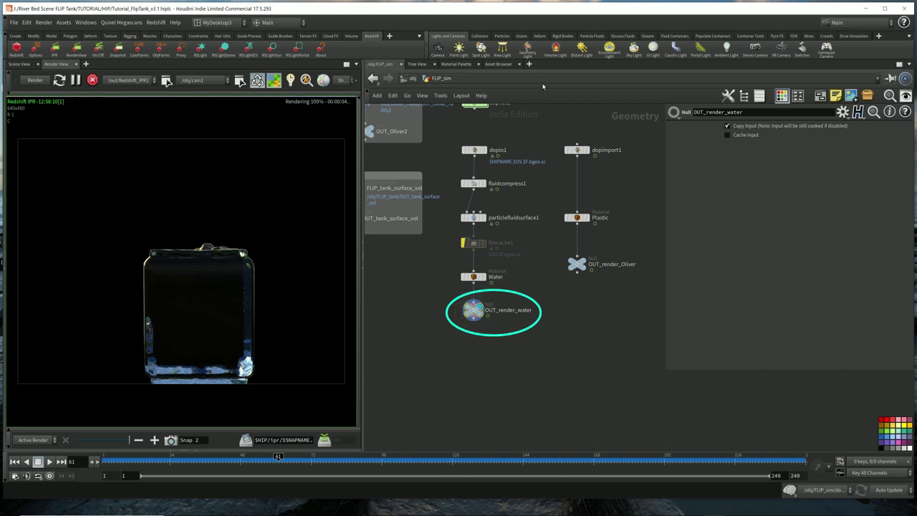
Step: Rename the geo1 object as Teddy
left_click(414, 79)
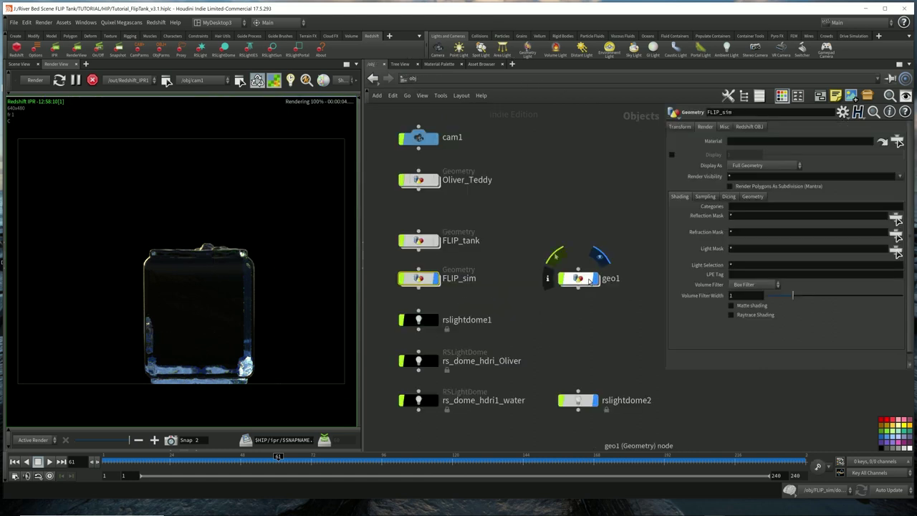
double_click(608, 277)
type("Teddy")
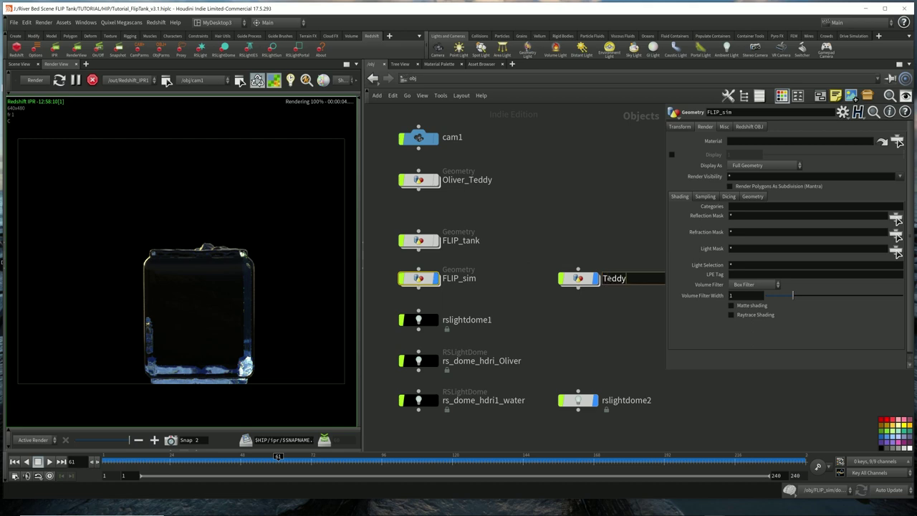
key("Return")
Step: Inside Teddy, add an Object Merge that brings in /obj/FLIP_sim/OUT_render_Oliver
key("i")
key("Tab")
type("obj")
key("Return")
left_click(490, 228)
left_click(906, 152)
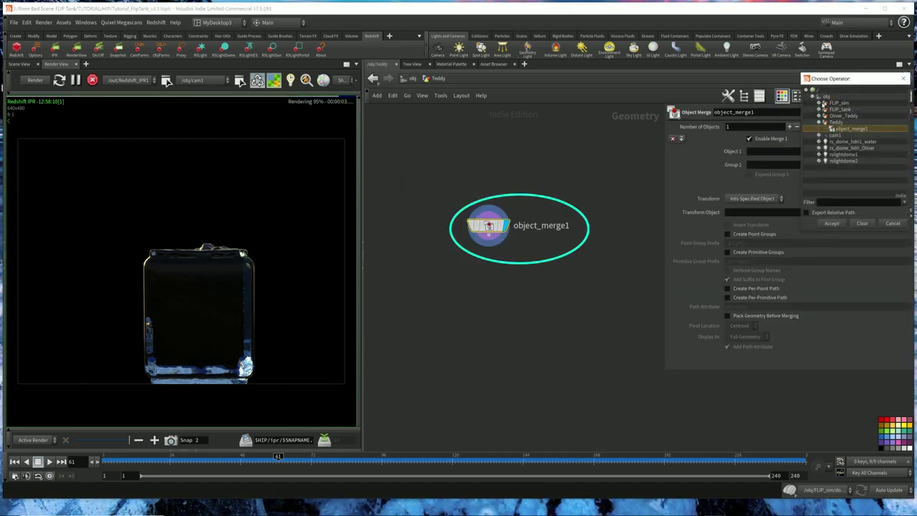
left_click(824, 104)
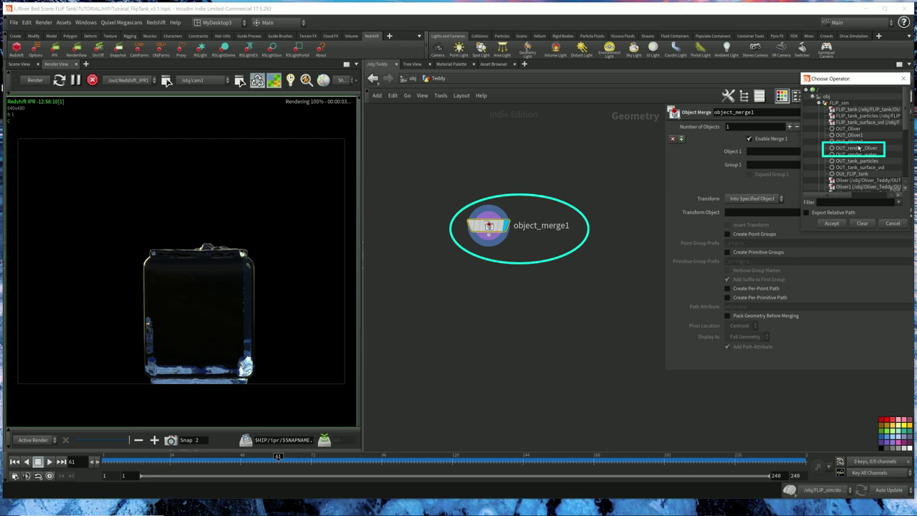
left_click_drag(860, 147, 514, 245)
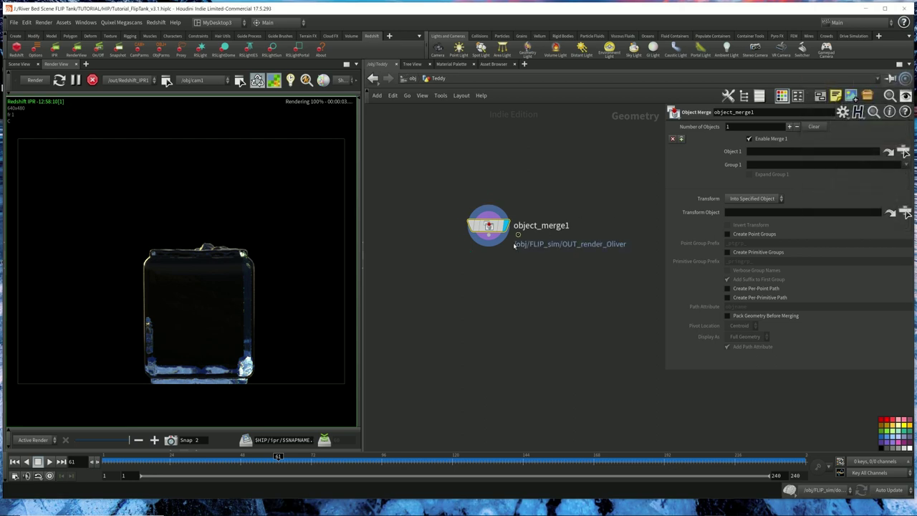
Step: Return to the object level and open the light-mesh association settings of the rslightdome2 light
left_click(412, 79)
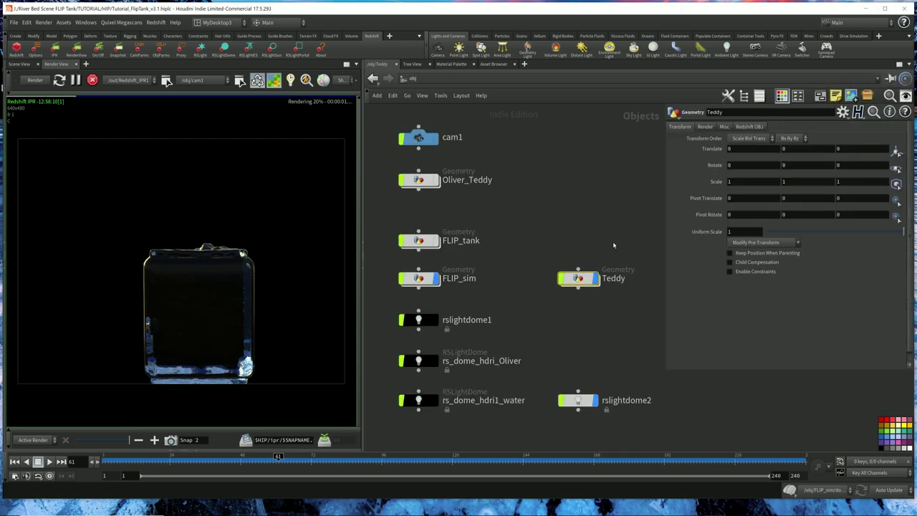
left_click(705, 126)
left_click(573, 356)
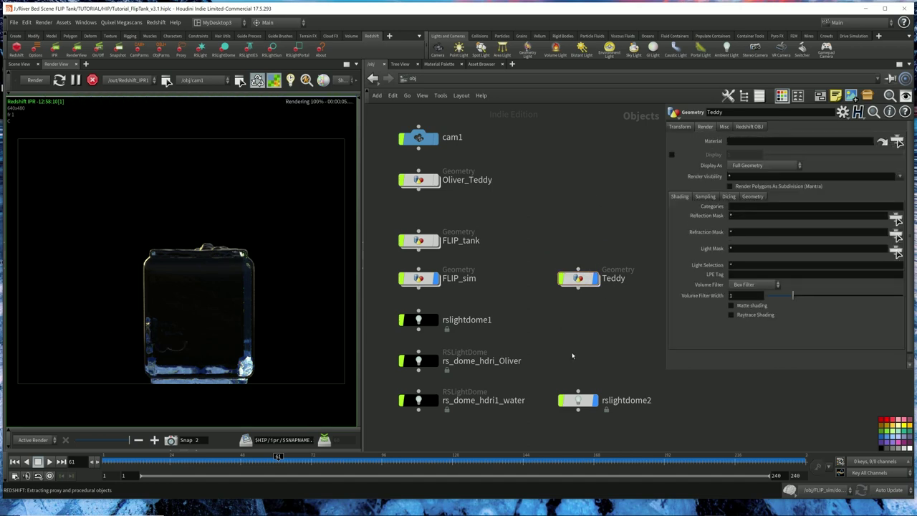
left_click_drag(555, 361, 610, 419)
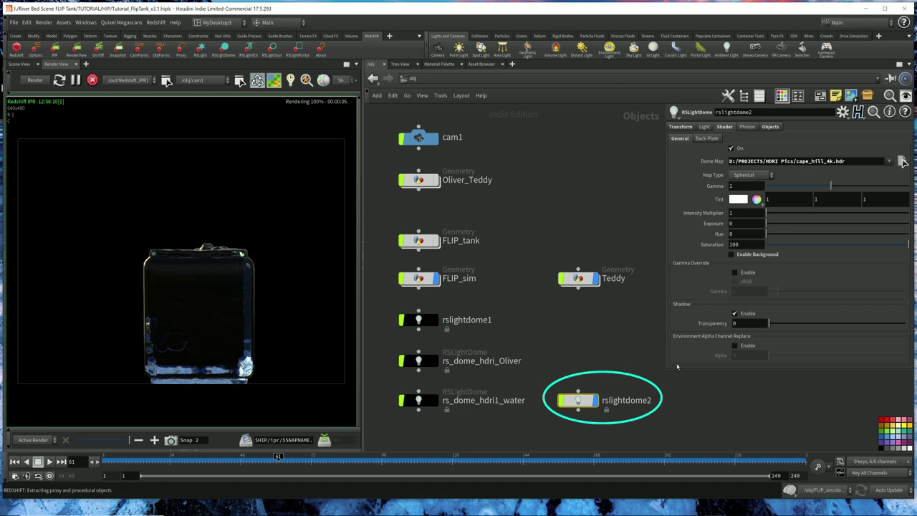
left_click(771, 126)
left_click_drag(548, 356, 653, 432)
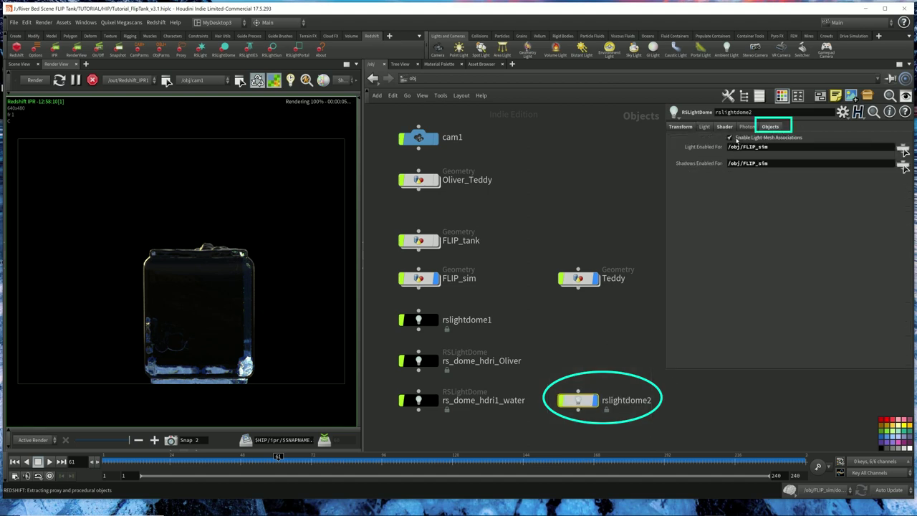
Step: Turn rslightdome2's light-mesh associations off and back on to compare the render, then select FLIP_sim
left_click(731, 138)
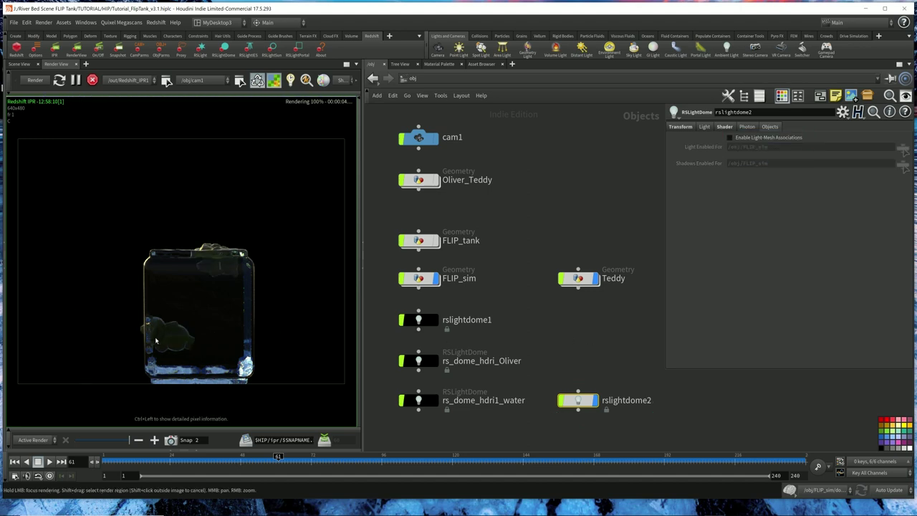
left_click(731, 138)
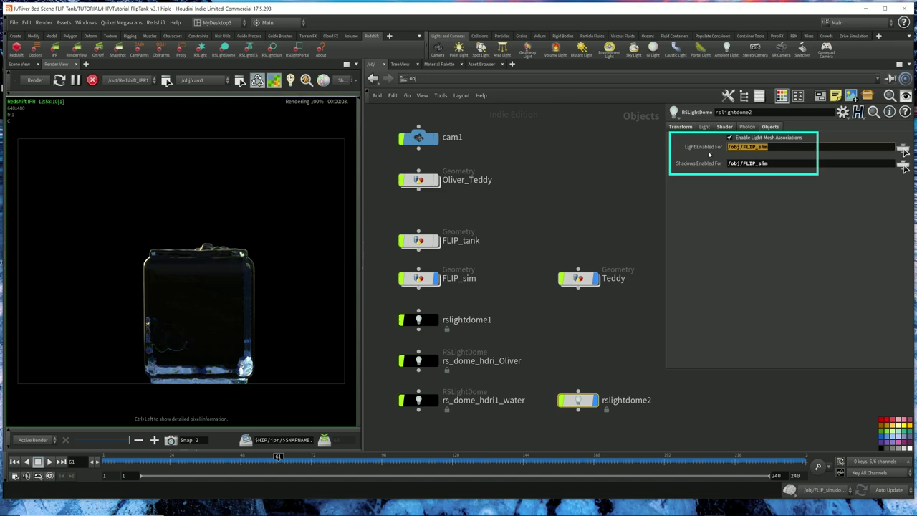
left_click_drag(568, 359, 653, 426)
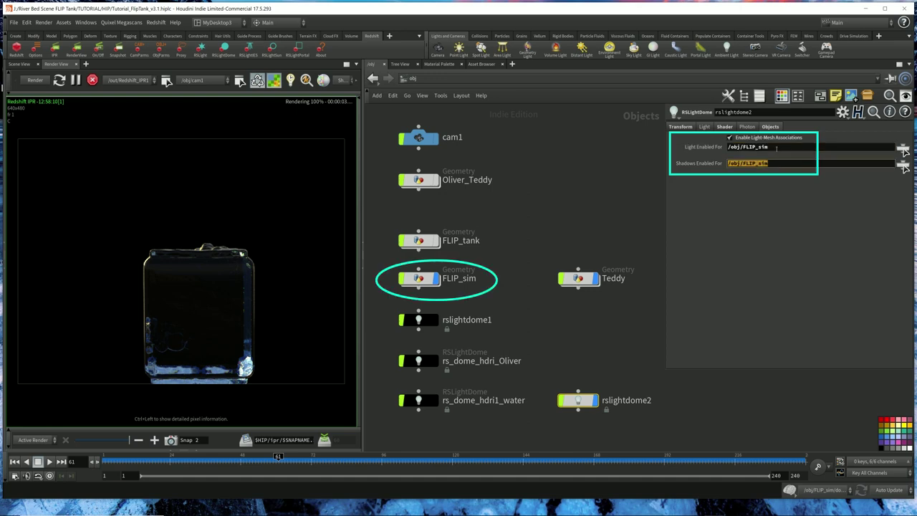
left_click(421, 279)
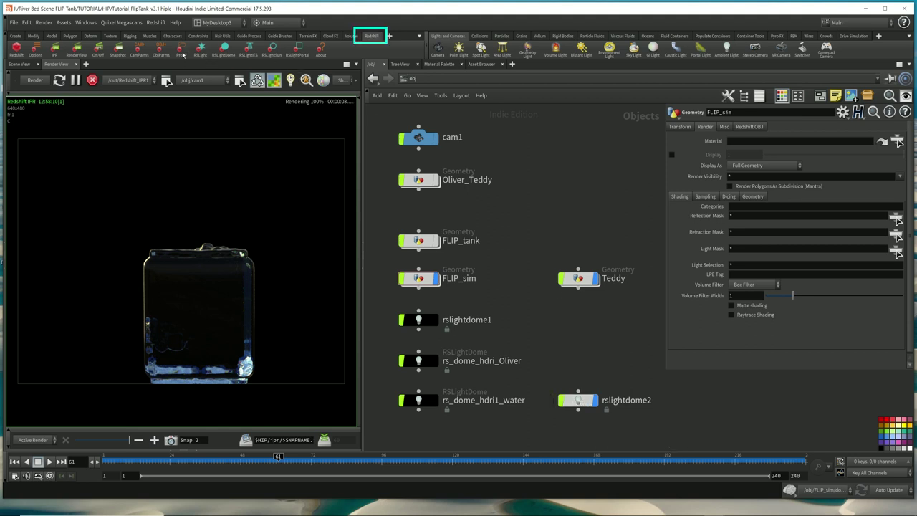
Step: Add another Redshift dome light, place it directly above rslightdome2, and select rs_dome_hdri_Oliver for reference
left_click(222, 50)
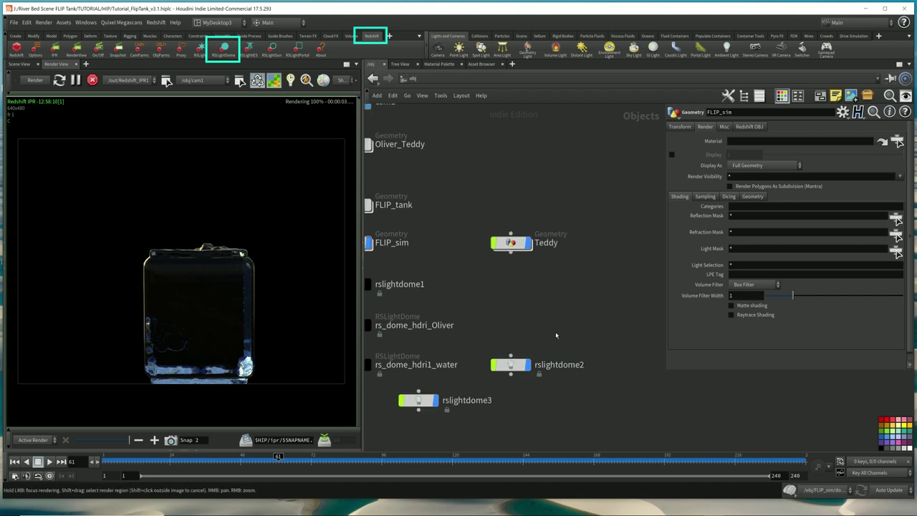
middle_click_drag(548, 327, 620, 336)
left_click_drag(499, 415, 594, 342)
middle_click_drag(594, 316, 570, 324)
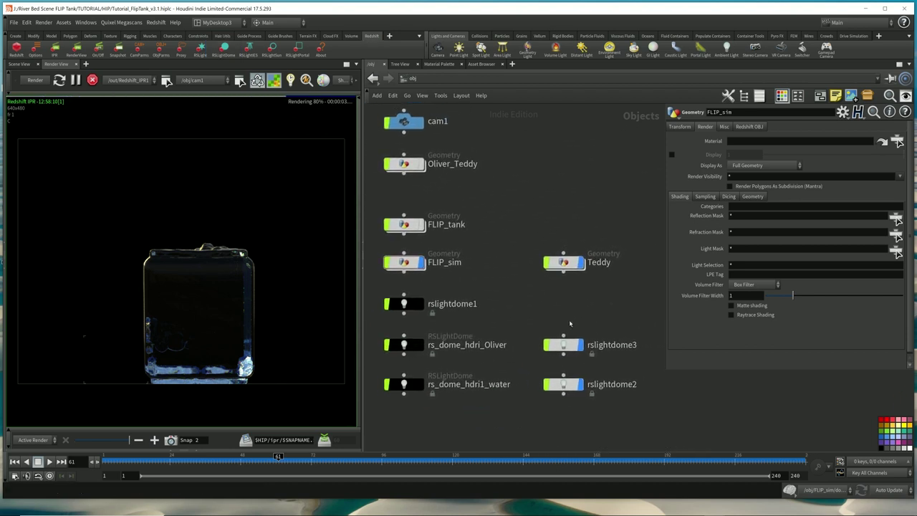
left_click(563, 344)
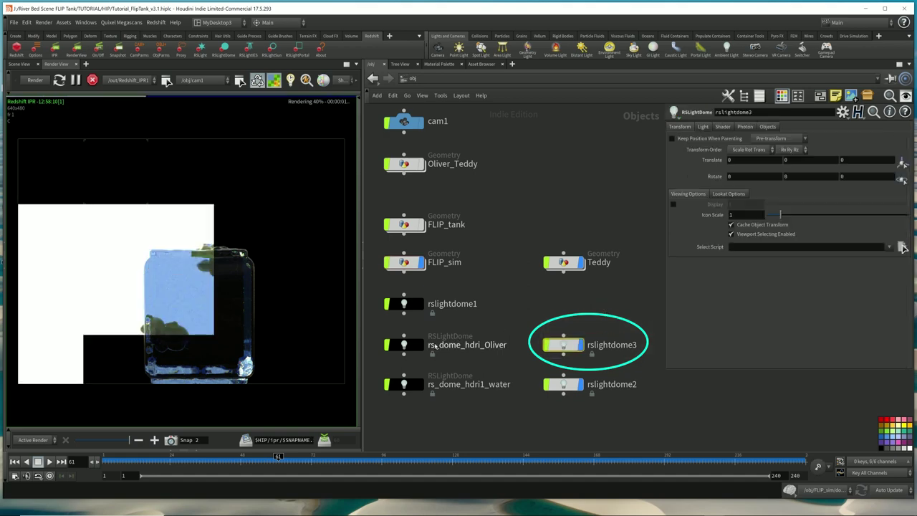
left_click(406, 345)
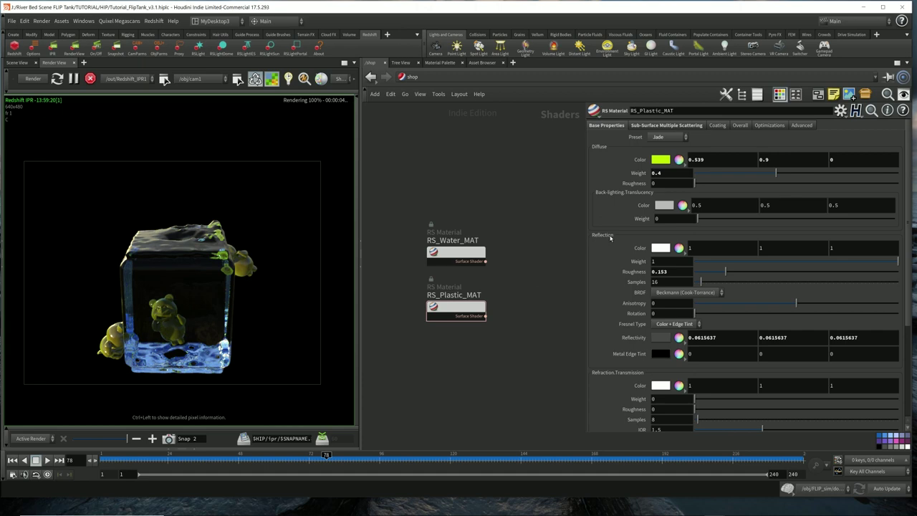
Step: Set RS_Plastic_MAT's reflection color to hex 90FF90, copied from the sticky note in the shop network
middle_click_drag(460, 348, 553, 350)
middle_click_drag(444, 264, 467, 288)
left_click(460, 285)
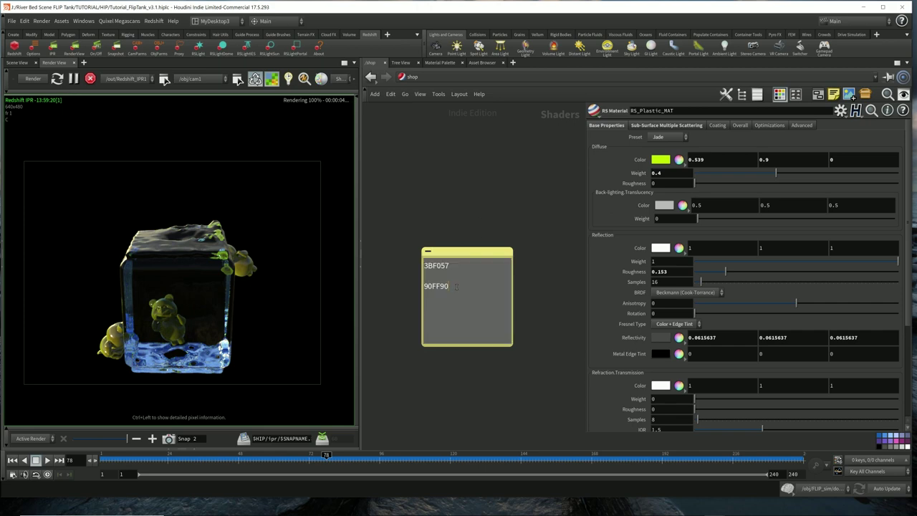
left_click_drag(450, 286, 423, 286)
key("ctrl+c")
middle_click_drag(521, 209, 451, 210)
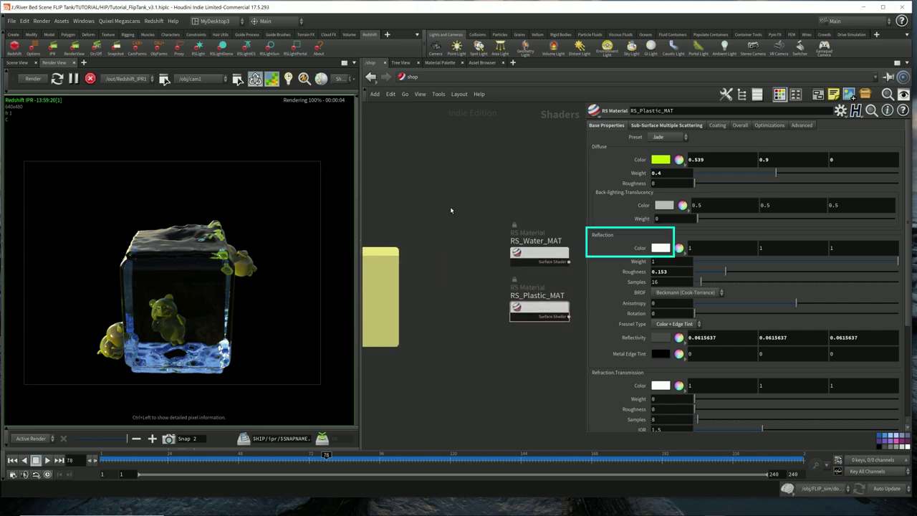
left_click(659, 249)
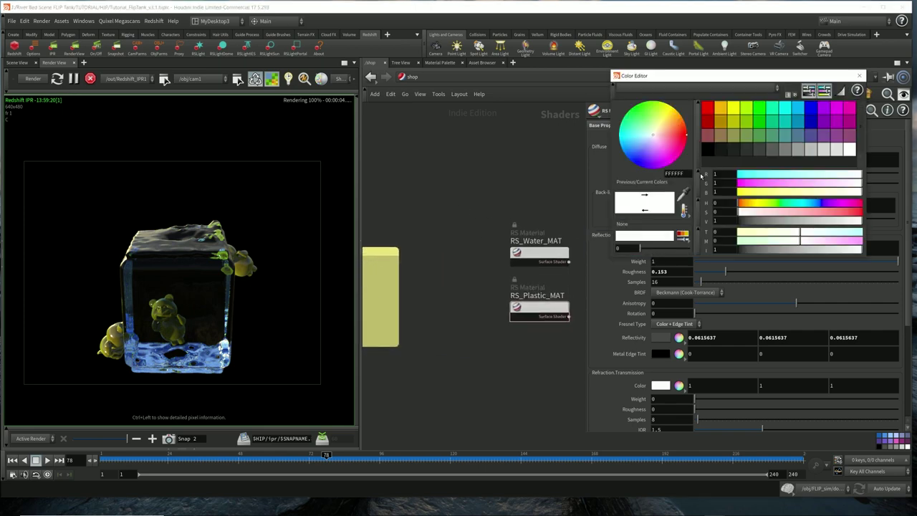
left_click_drag(688, 175, 646, 175)
key("ctrl+v")
key("Return")
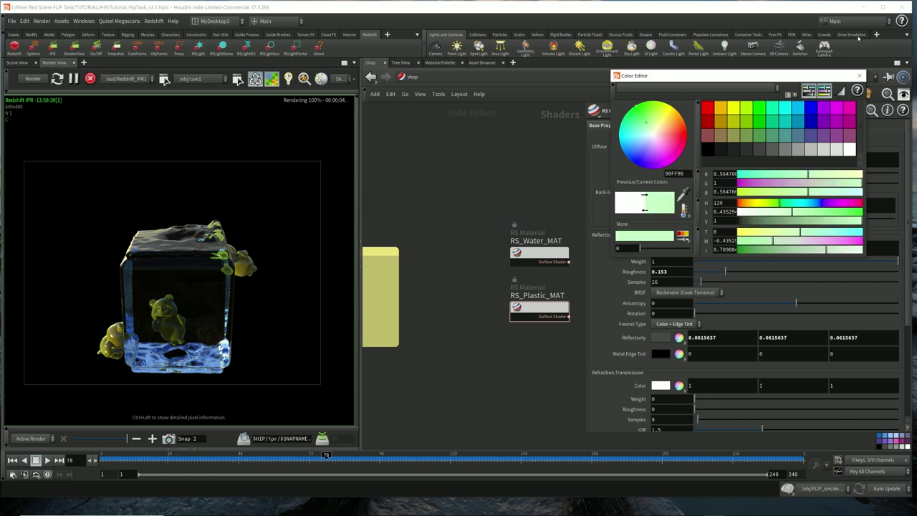
left_click(859, 75)
Step: Set RS_Plastic_MAT's diffuse color to hex 3BF057, copied from the sticky note
middle_click_drag(458, 180, 551, 199)
double_click(427, 293)
left_click_drag(437, 281, 402, 281)
key("ctrl+c")
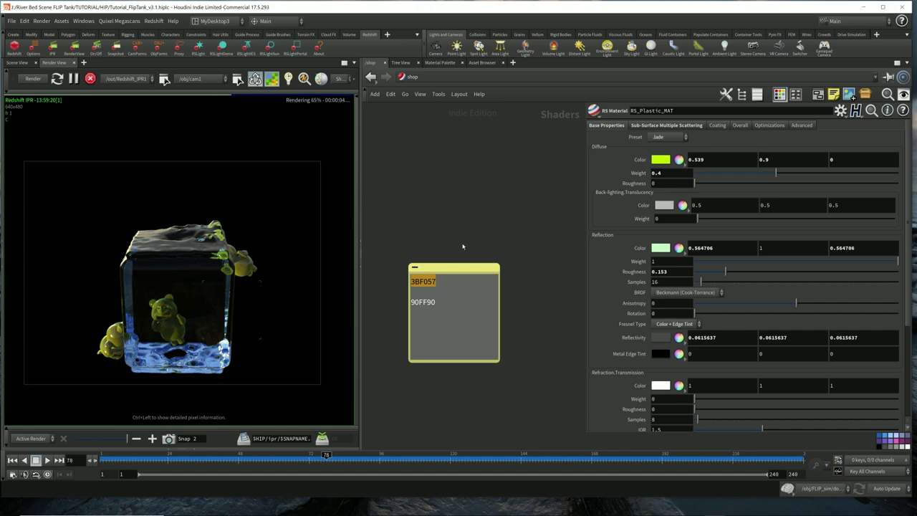
middle_click_drag(531, 202, 456, 215)
mouse_move(559, 200)
middle_mouse_down()
mouse_move(492, 201)
mouse_move(486, 192)
middle_mouse_up()
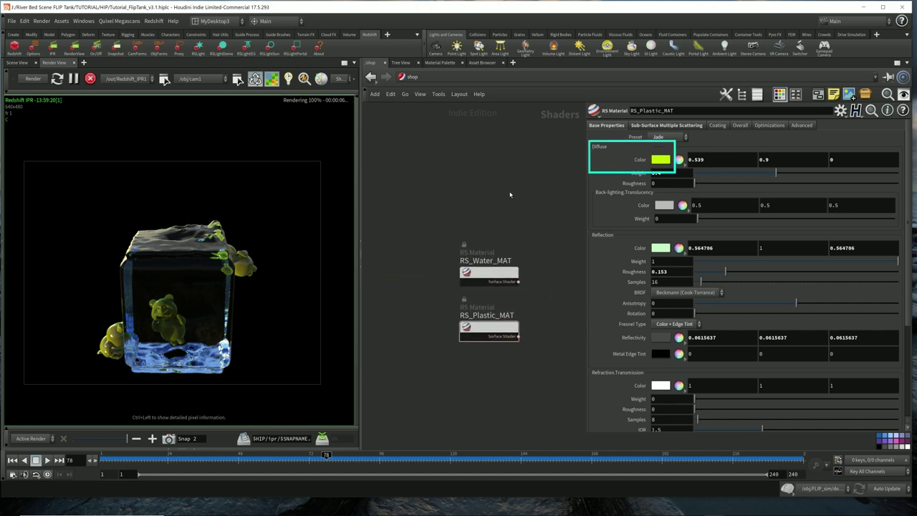
left_click(661, 160)
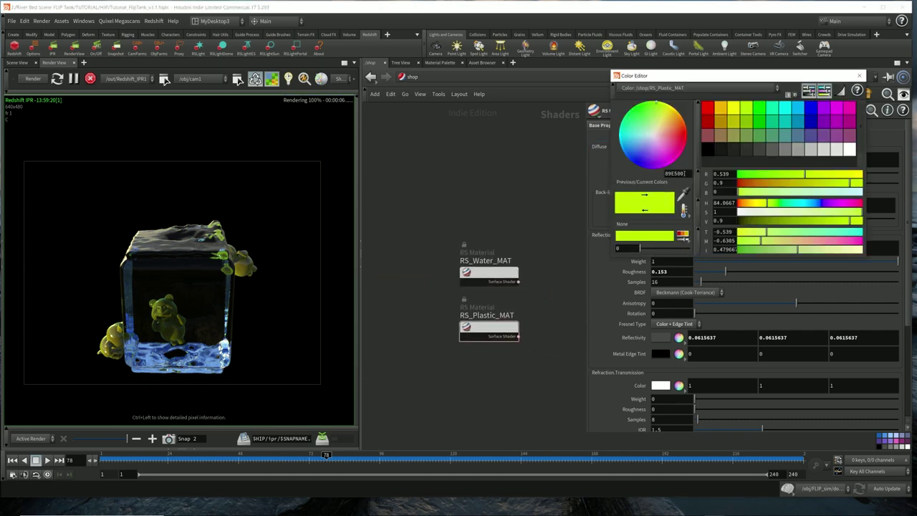
double_click(686, 174)
key("ctrl+v")
key("Return")
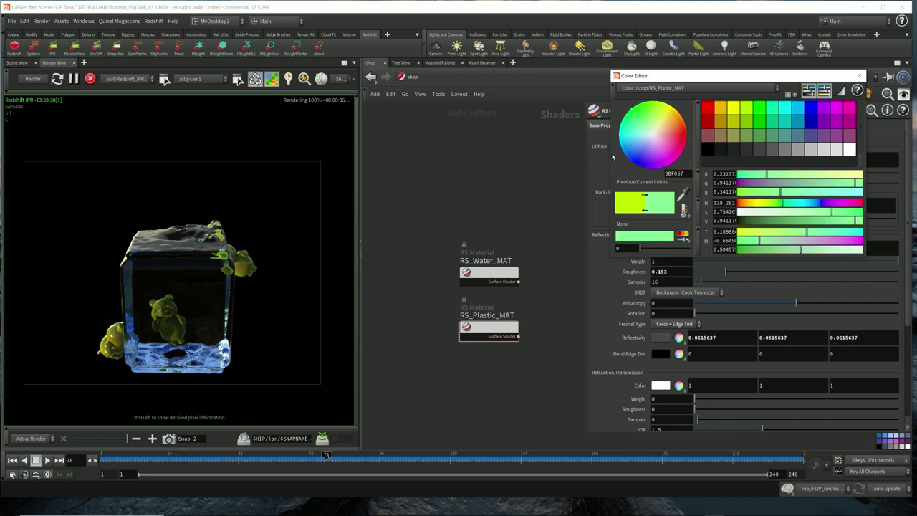
left_click(860, 76)
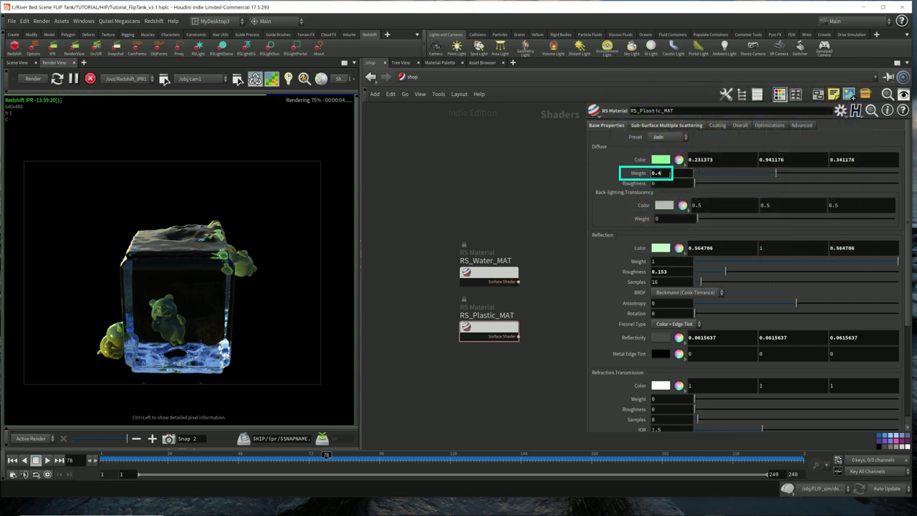
Step: Set RS_Plastic_MAT's diffuse weight to 0.7 and compare the live render with the finished render in MPlay
key("Up")
key("Up")
key("Up")
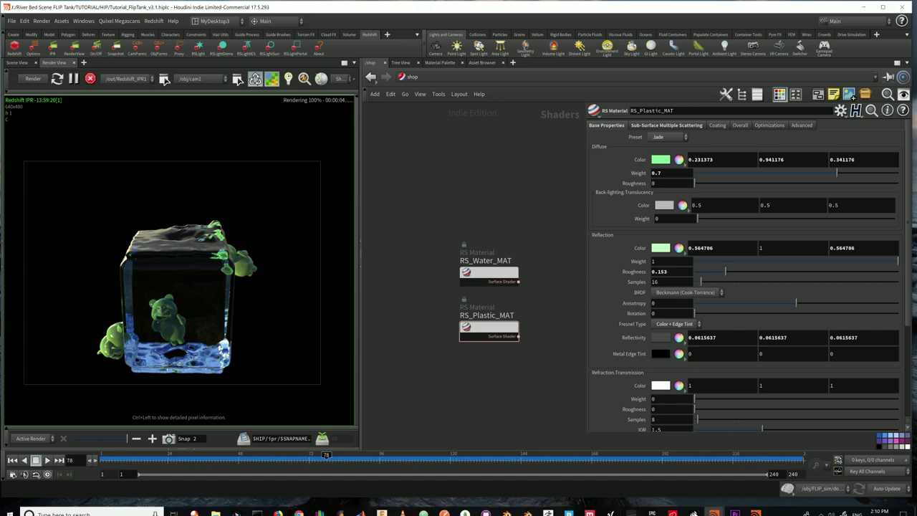
left_click(756, 508)
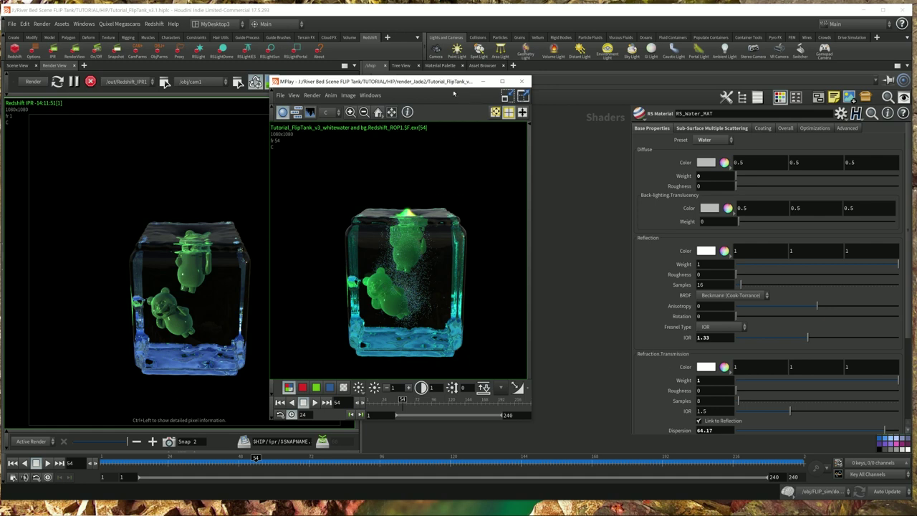
left_click(559, 161)
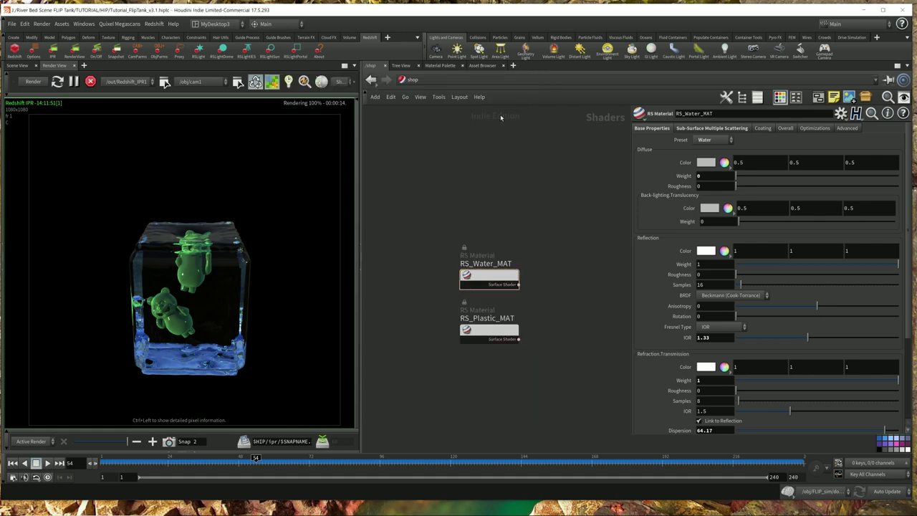
Step: In Redshift_ROP1's global illumination settings, set the primary and secondary GI engines to Brute Force, and compare with the MPlay render
left_click(423, 80)
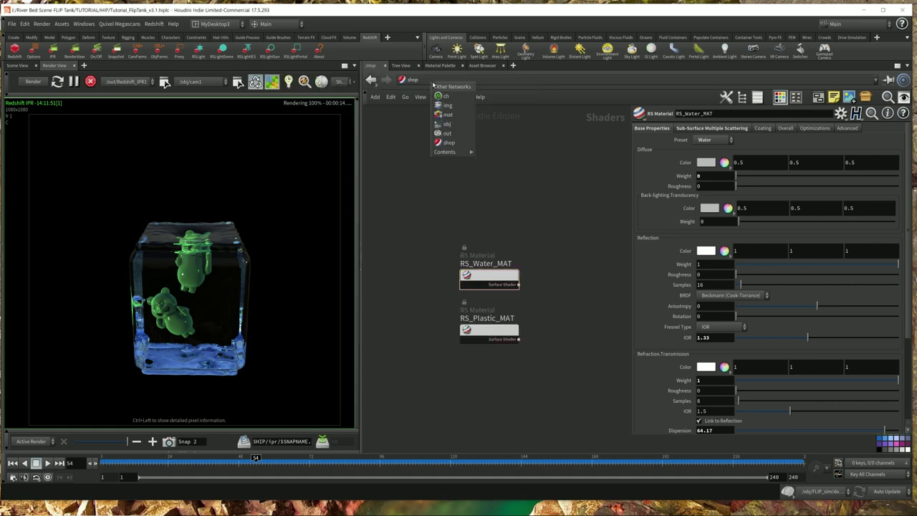
left_click(449, 134)
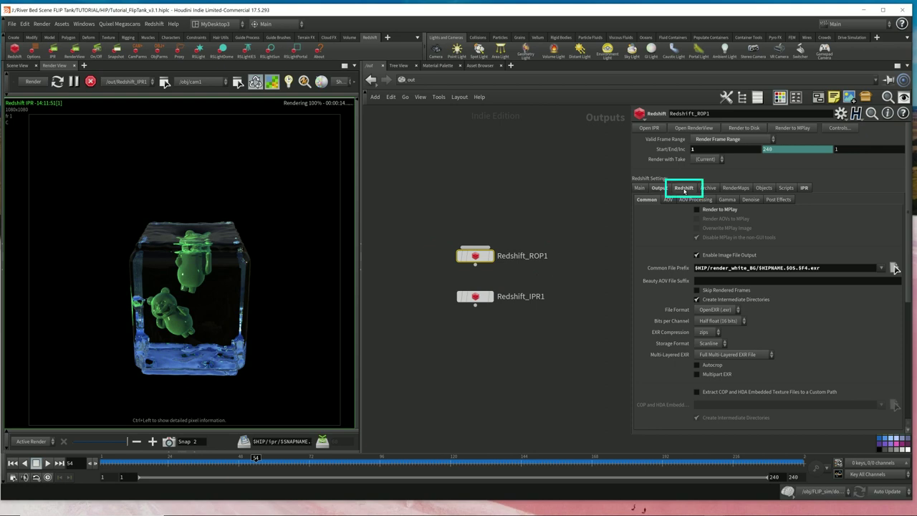
left_click(685, 190)
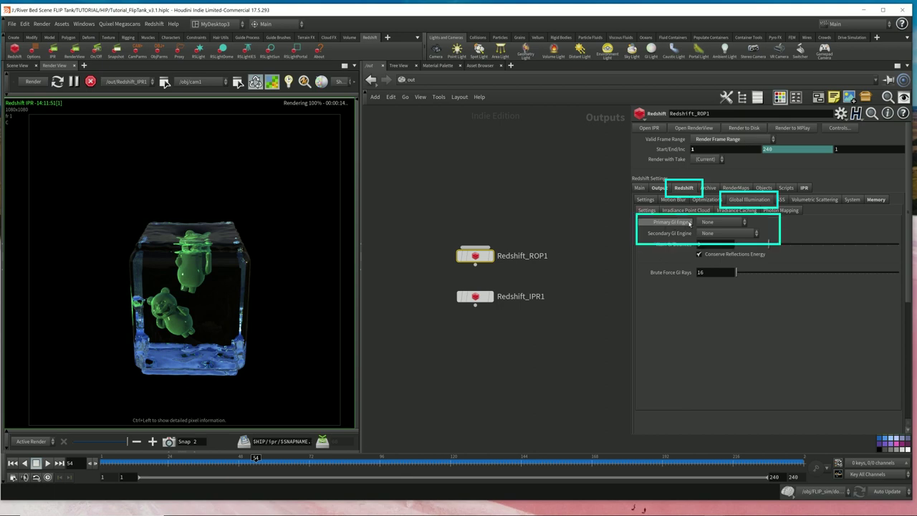
left_click(716, 223)
left_click(714, 259)
left_click(725, 234)
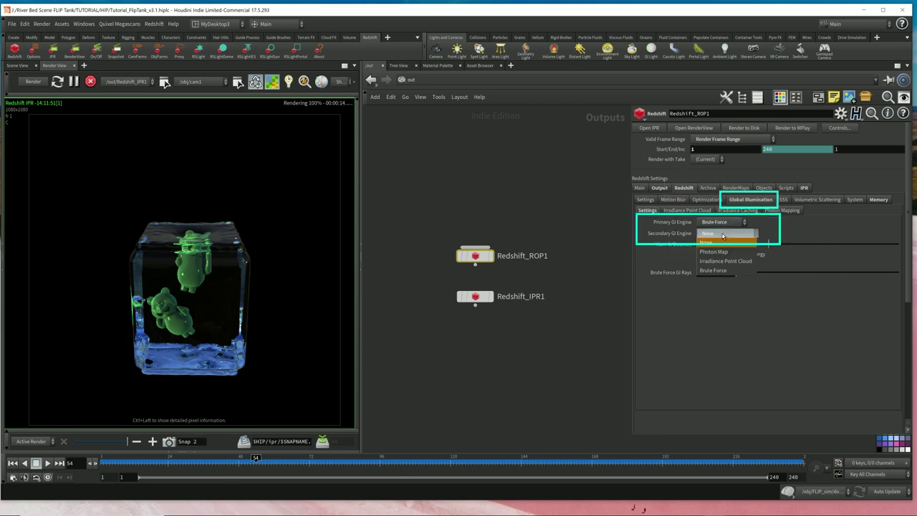
left_click(716, 271)
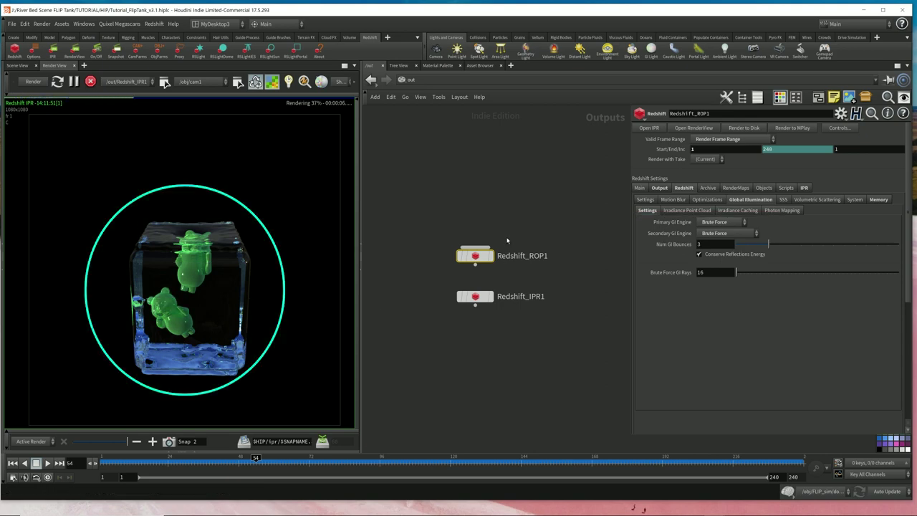
key("alt+Tab")
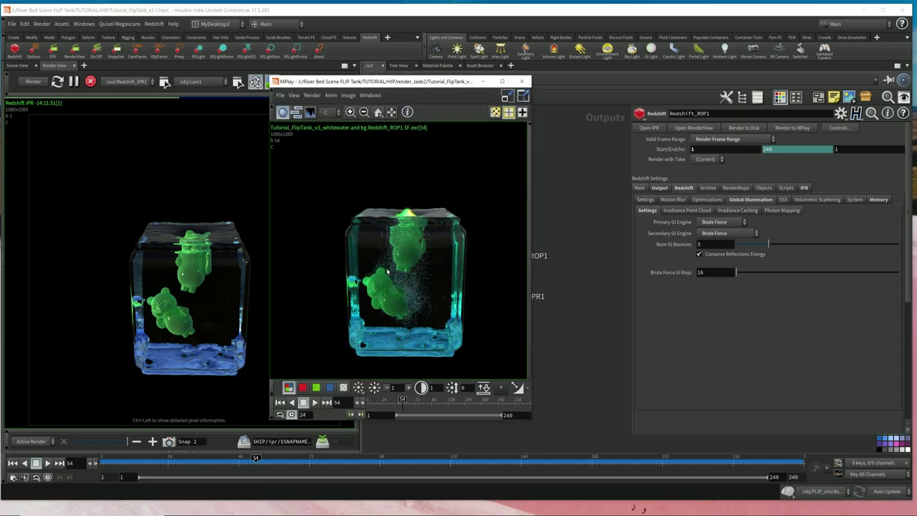